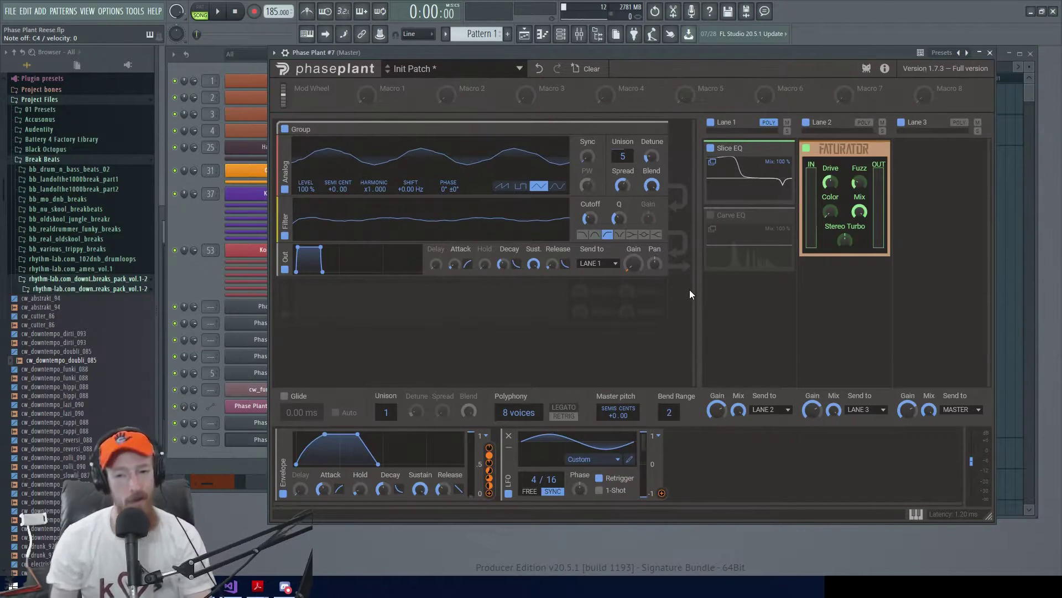
Add a Slice EQ to Lane 3 and open its editor.
{"action": "left_click", "coordinate": [965, 170]}
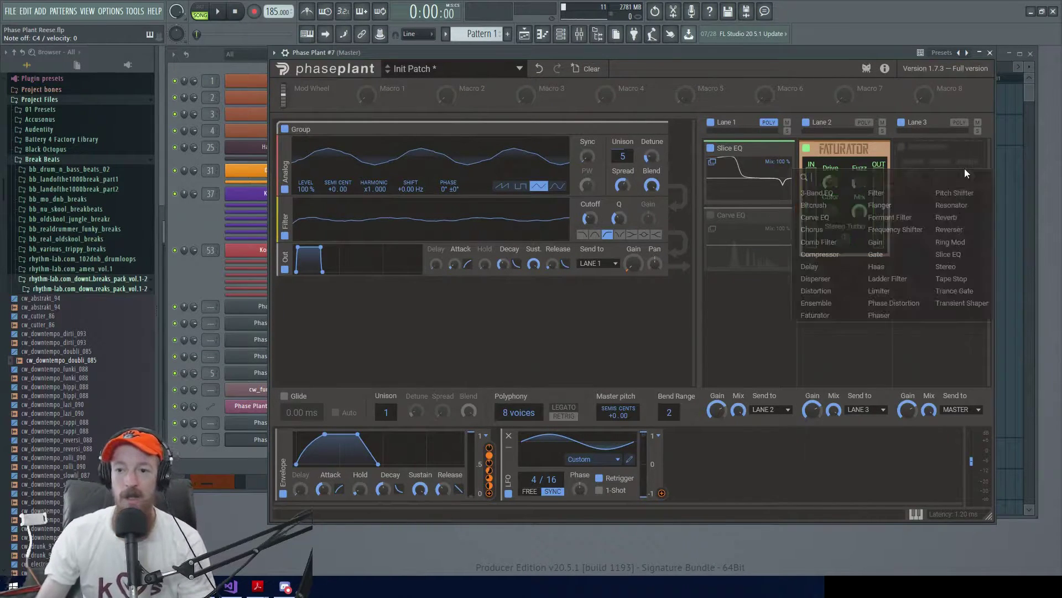
{"action": "left_click", "coordinate": [948, 254]}
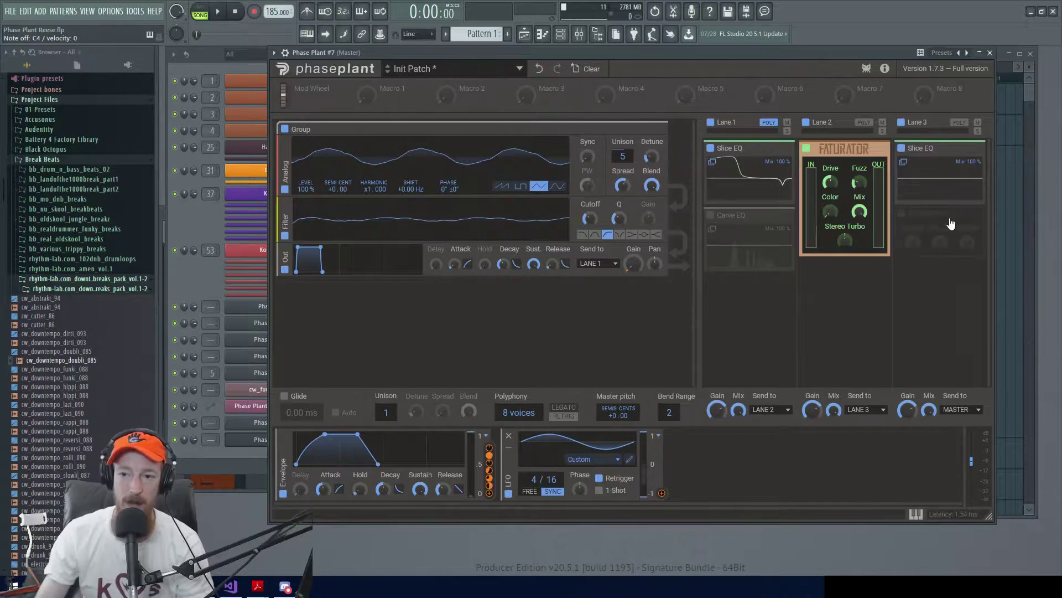
{"action": "left_click", "coordinate": [903, 163]}
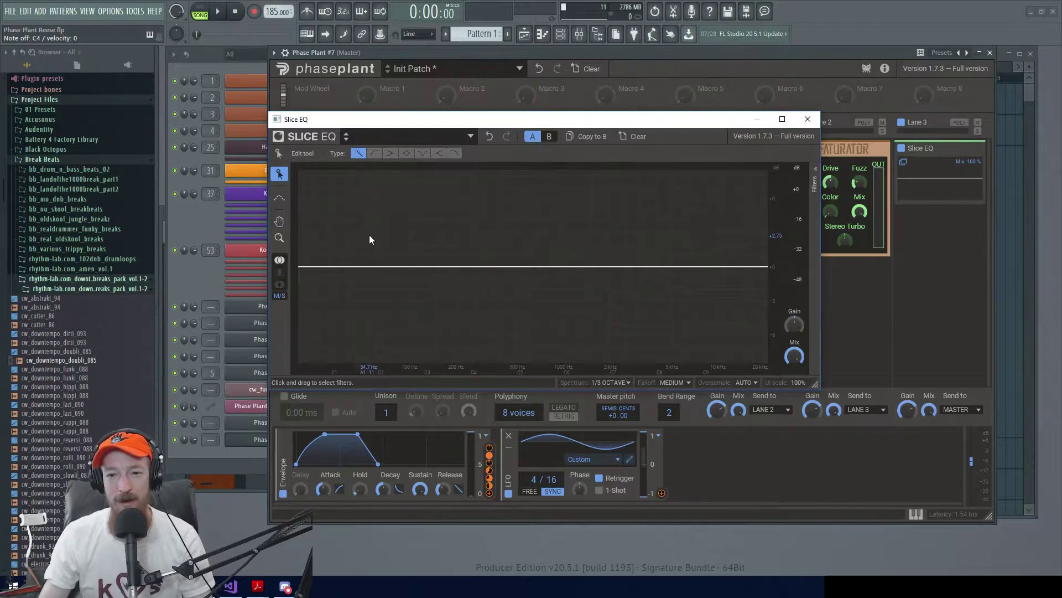
Add a Carve EQ below it and arrange both EQ windows side by side.
{"action": "left_click", "coordinate": [930, 221]}
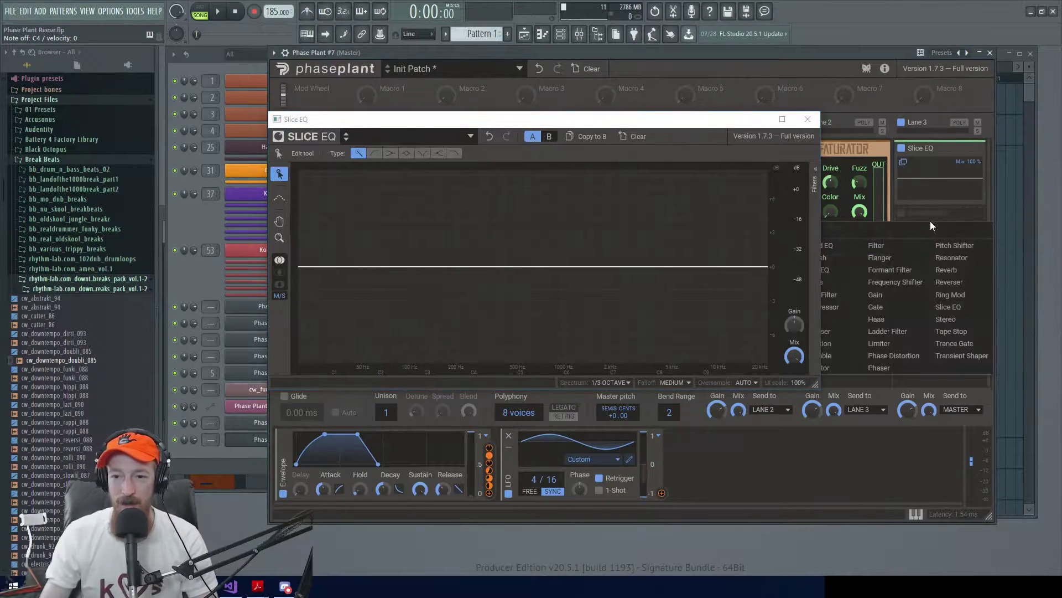
{"action": "left_click", "coordinate": [852, 270]}
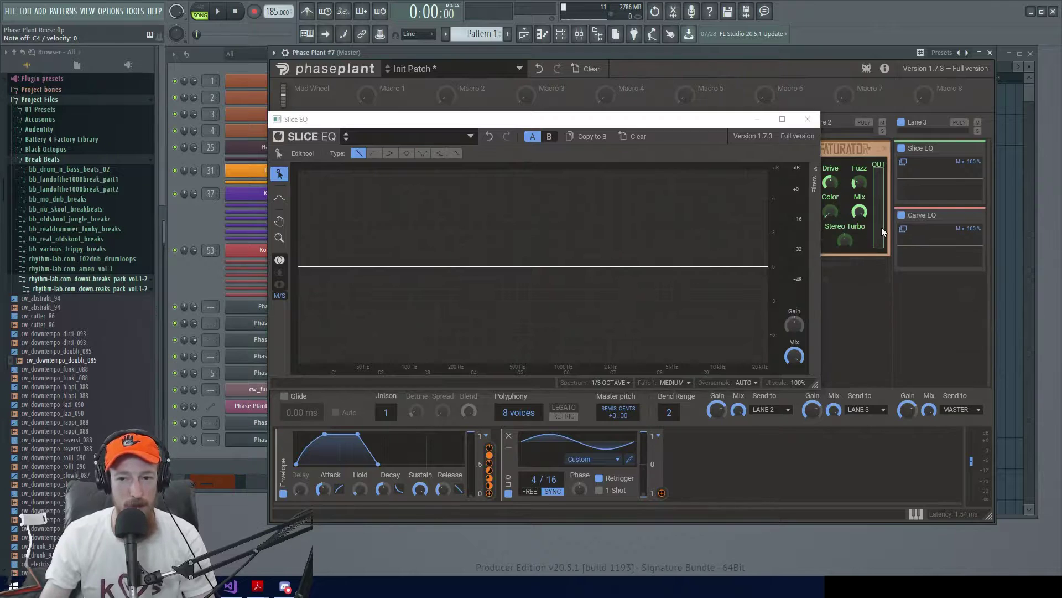
{"action": "left_click", "coordinate": [903, 228]}
{"action": "left_click_drag", "start_coordinate": [553, 119], "coordinate": [671, 164]}
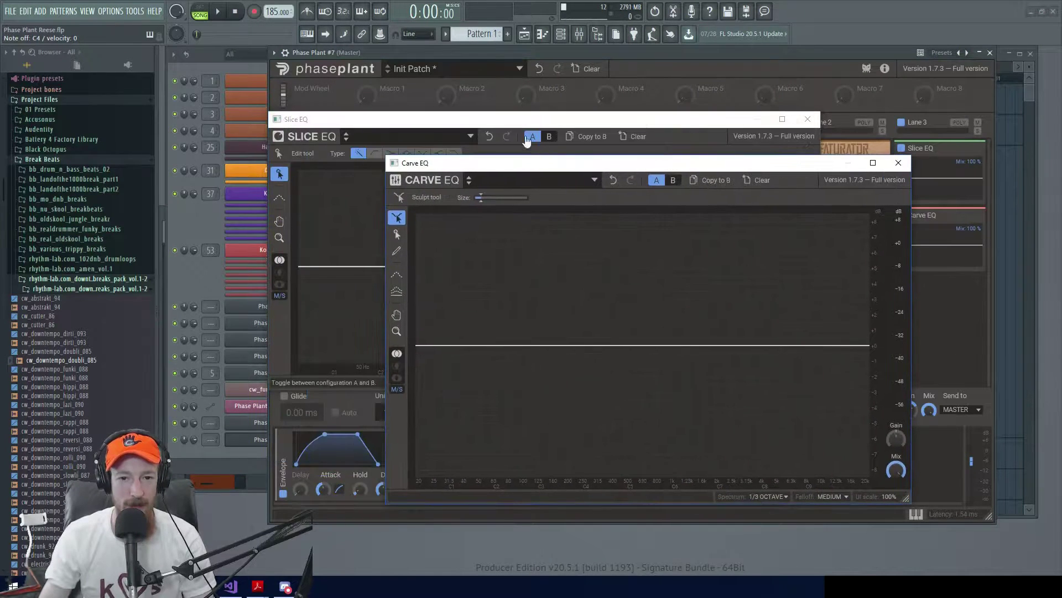
{"action": "left_click_drag", "start_coordinate": [520, 119], "coordinate": [476, 68]}
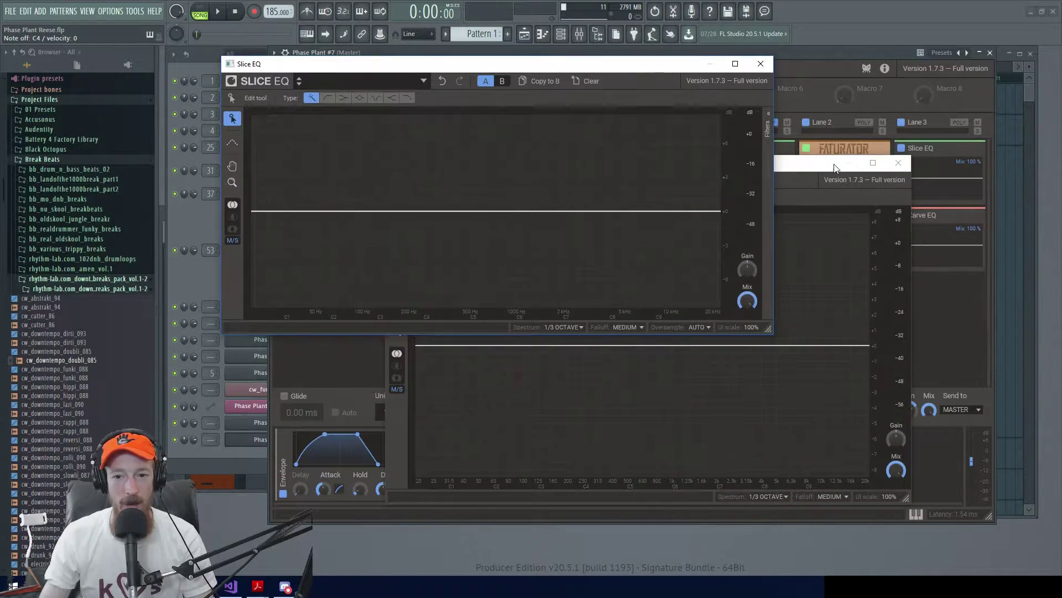
{"action": "left_click", "coordinate": [804, 172]}
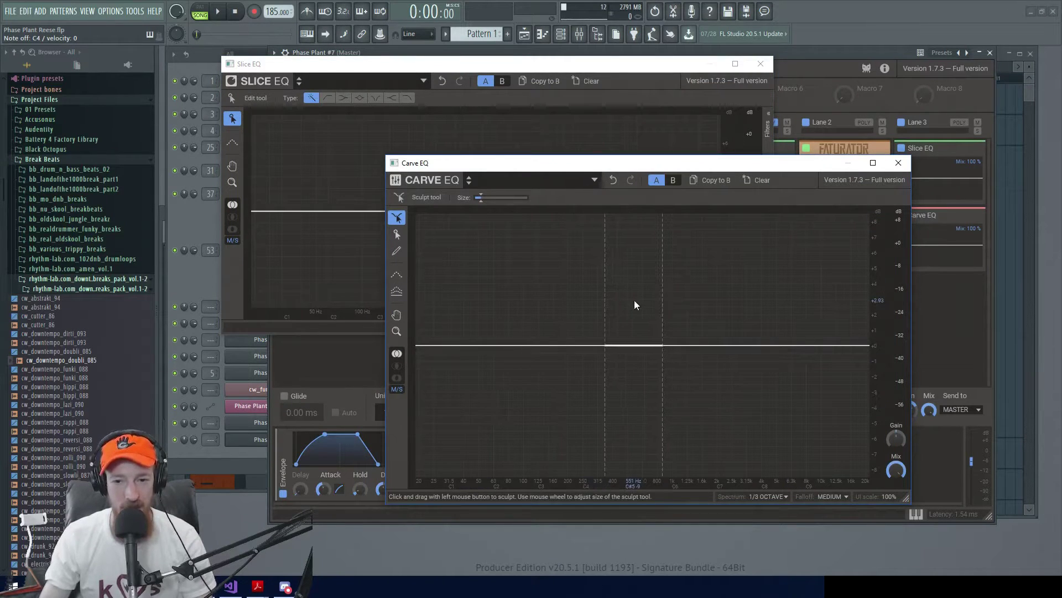
Close both EQ editors and remove the Carve EQ from Lane 3.
{"action": "left_click", "coordinate": [898, 163]}
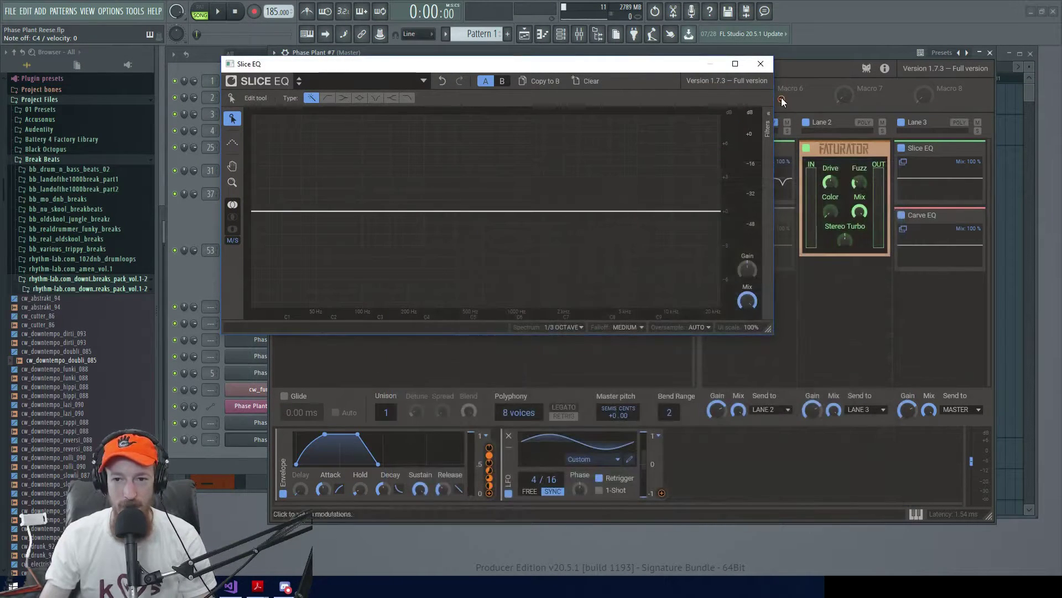
{"action": "left_click", "coordinate": [761, 64]}
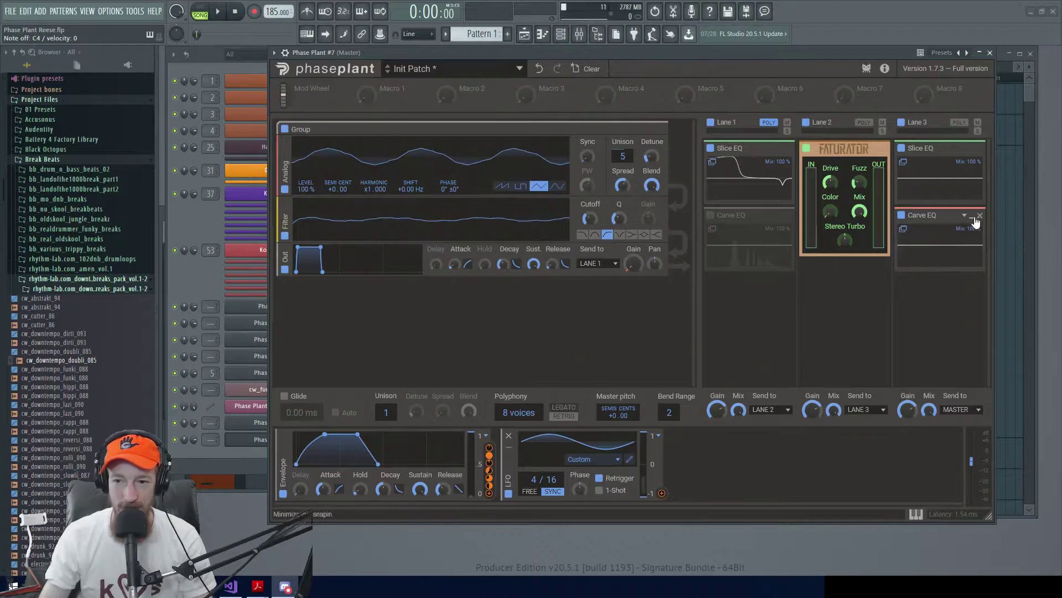
{"action": "left_click", "coordinate": [979, 215]}
Clear Lane 3, then open Lane 1's Slice EQ with its band list showing the 269 Hz shelf and two peaks.
{"action": "left_click", "coordinate": [980, 148]}
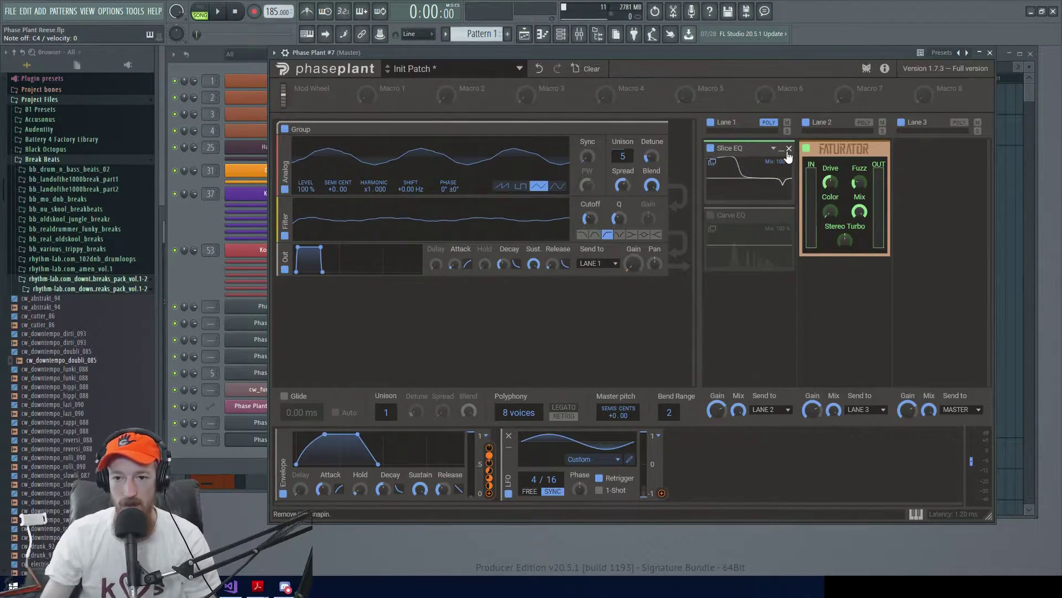
{"action": "double_click", "coordinate": [757, 176]}
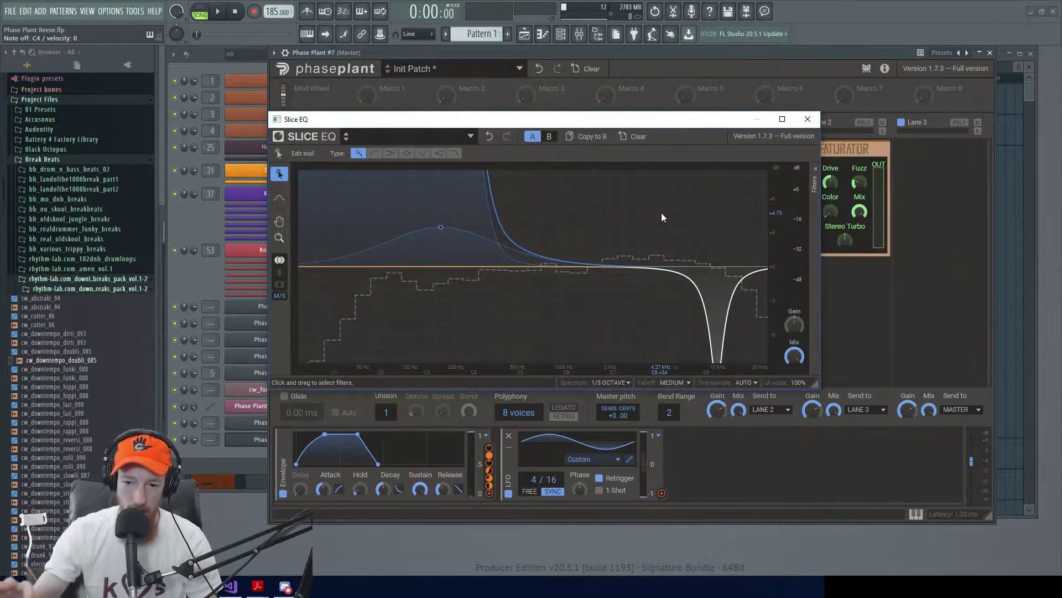
{"action": "left_click", "coordinate": [815, 180]}
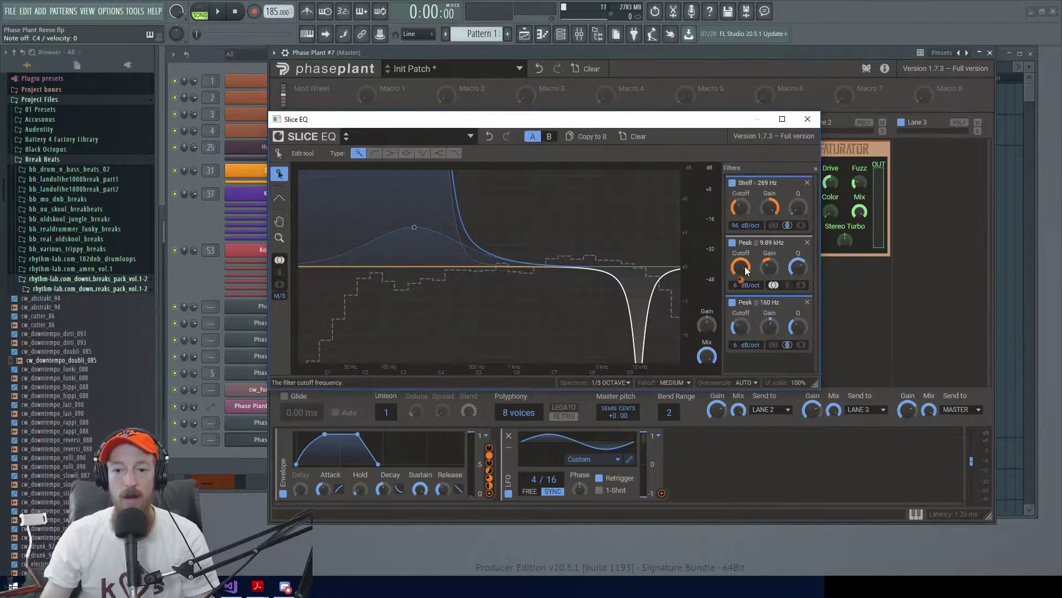
{"action": "left_click", "coordinate": [737, 168]}
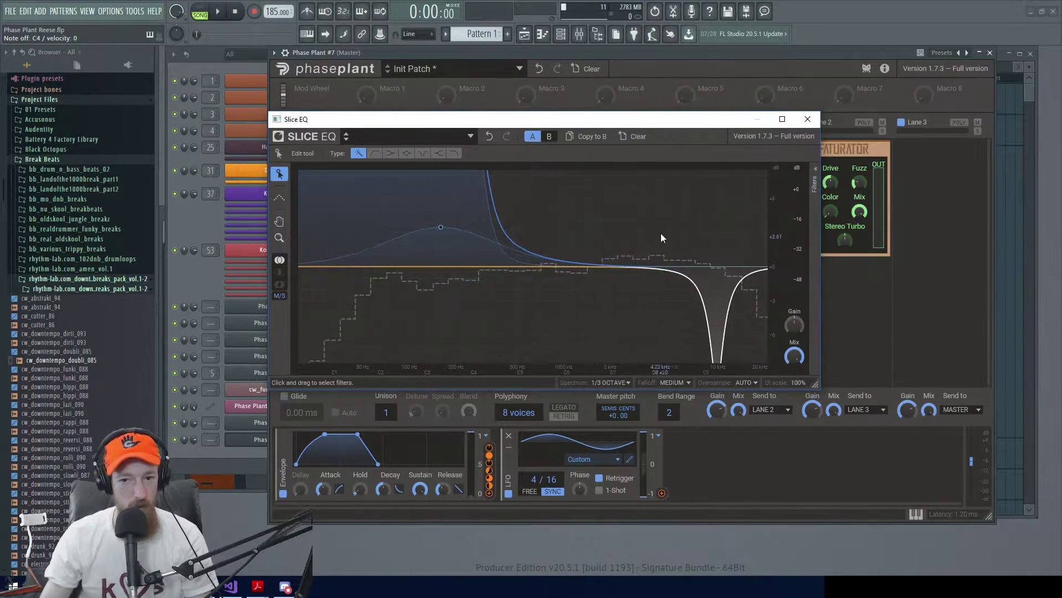
{"action": "left_click", "coordinate": [818, 200]}
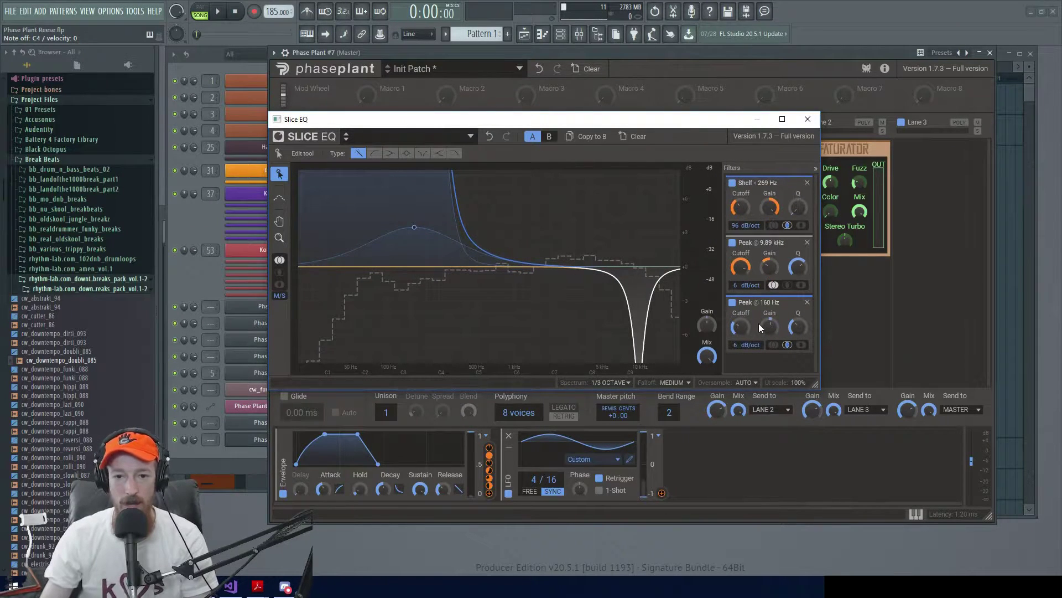
{"action": "left_click", "coordinate": [769, 173]}
{"action": "left_click", "coordinate": [808, 178]}
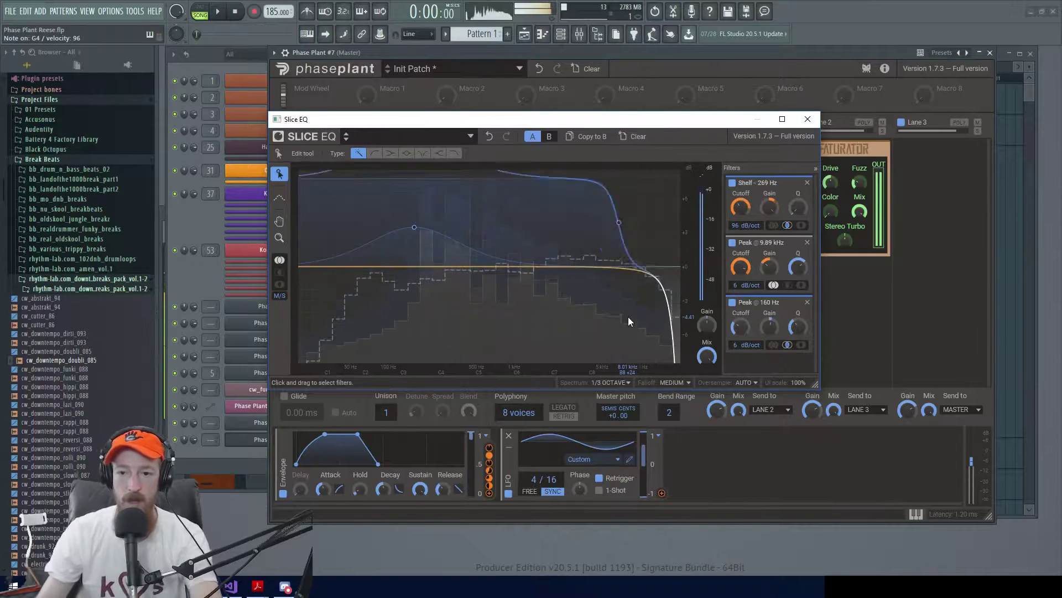
{"action": "left_click_drag", "start_coordinate": [650, 125], "coordinate": [622, 120]}
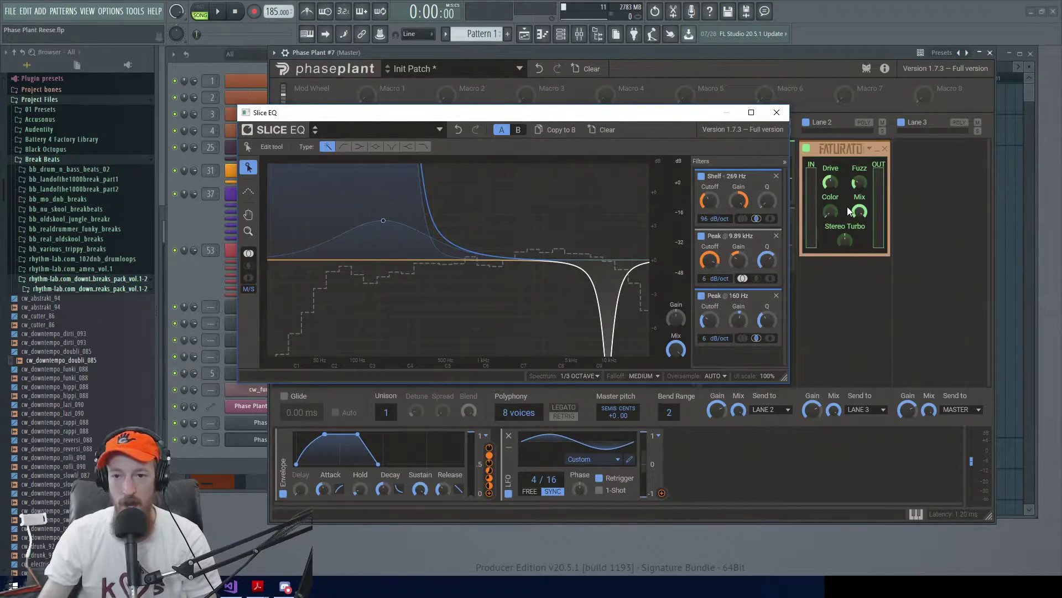
Add two Filter effects to Lane 3 by searching 'filt'.
{"action": "left_click", "coordinate": [958, 174]}
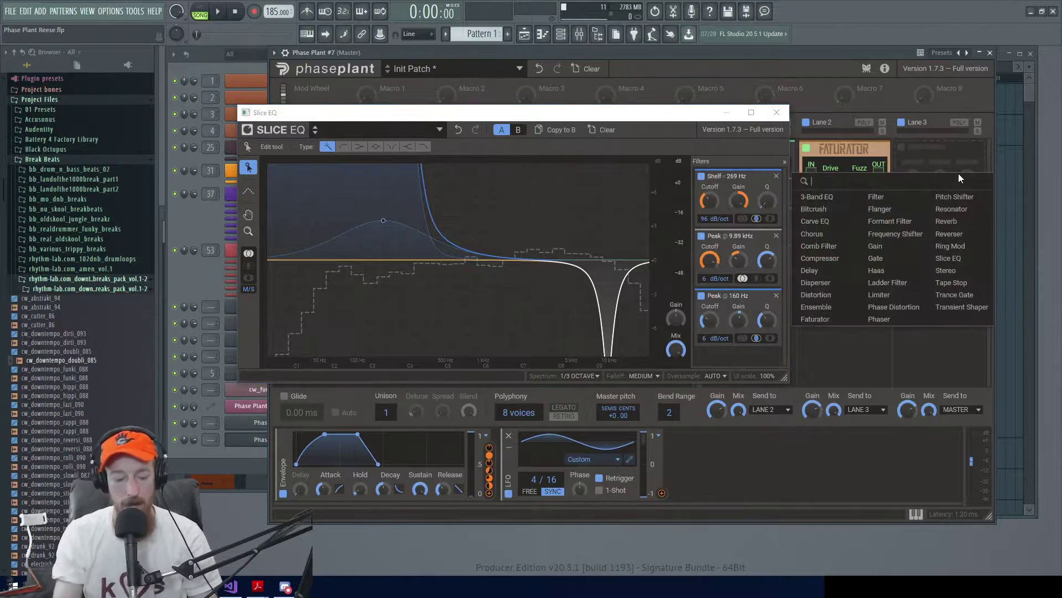
{"action": "type", "text": "filter"}
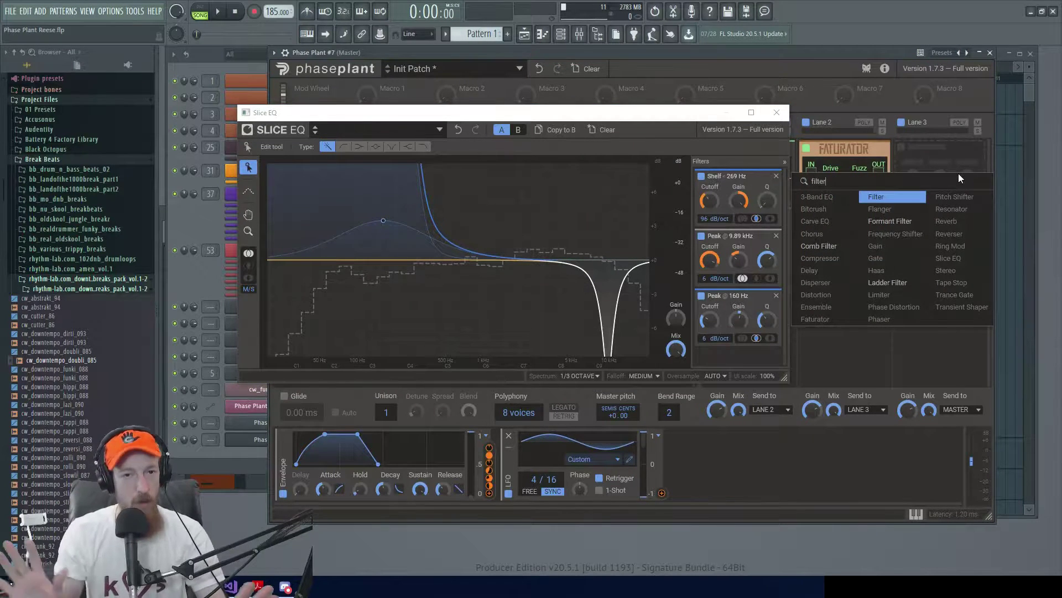
{"action": "key", "text": "Return"}
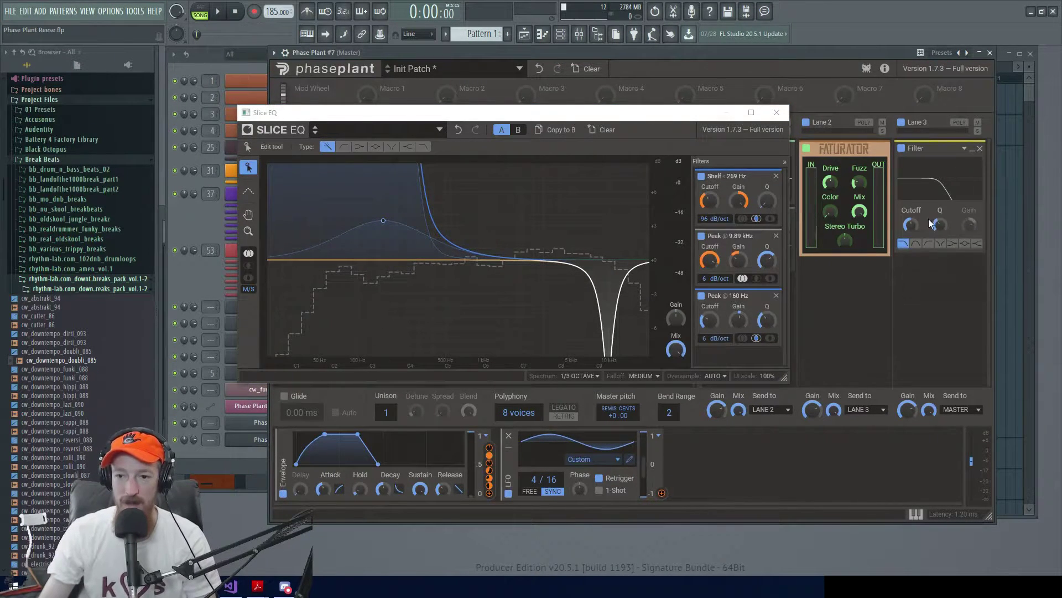
{"action": "left_click", "coordinate": [934, 266]}
{"action": "type", "text": "filt"}
{"action": "key", "text": "Return"}
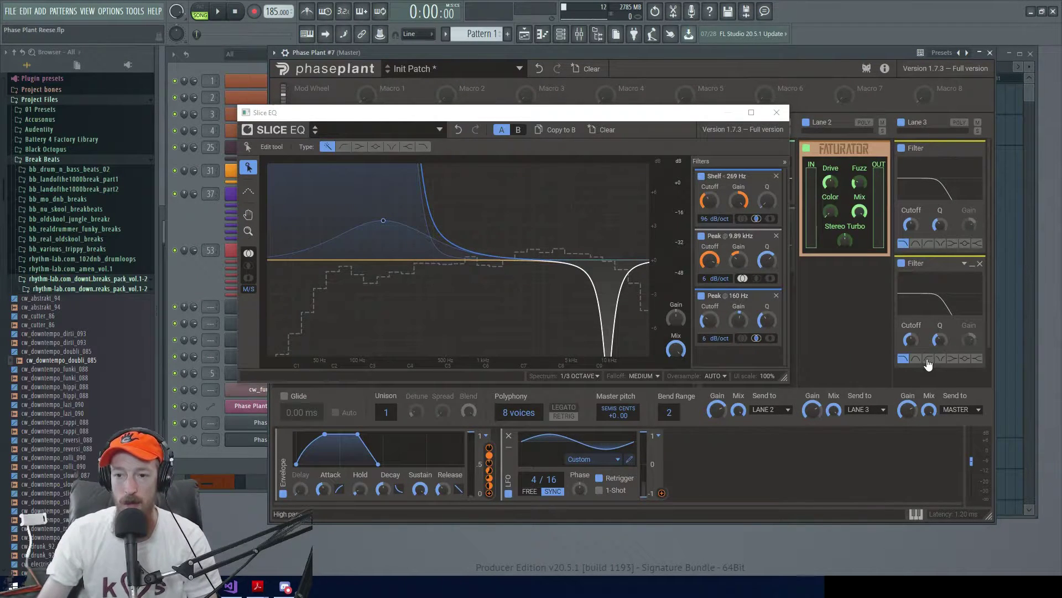
Make the second Filter high-pass and the top one low-pass, then remove the low-pass Filter.
{"action": "left_click", "coordinate": [928, 359]}
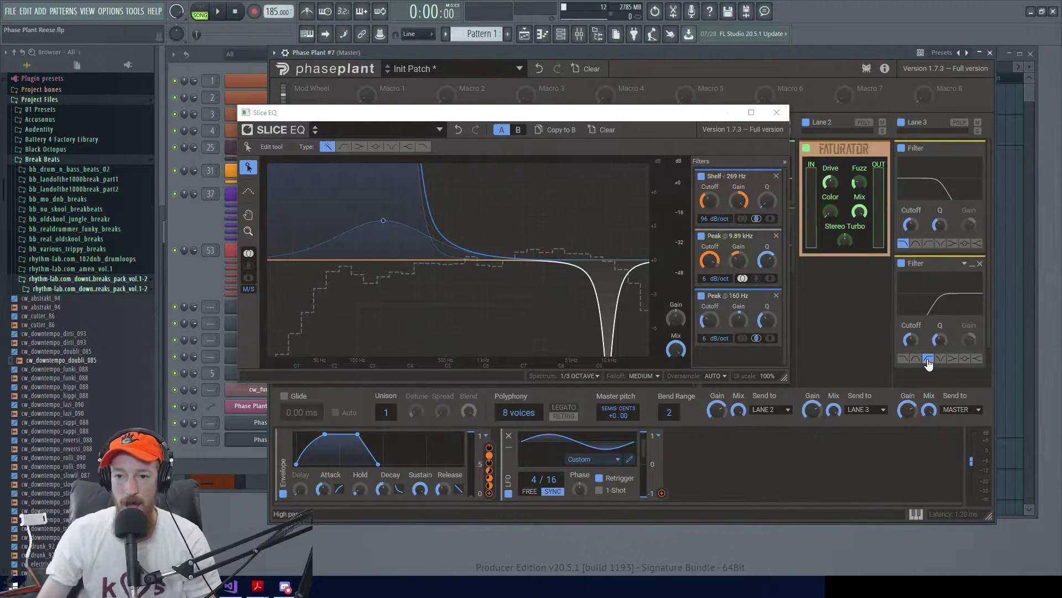
{"action": "left_click", "coordinate": [916, 244]}
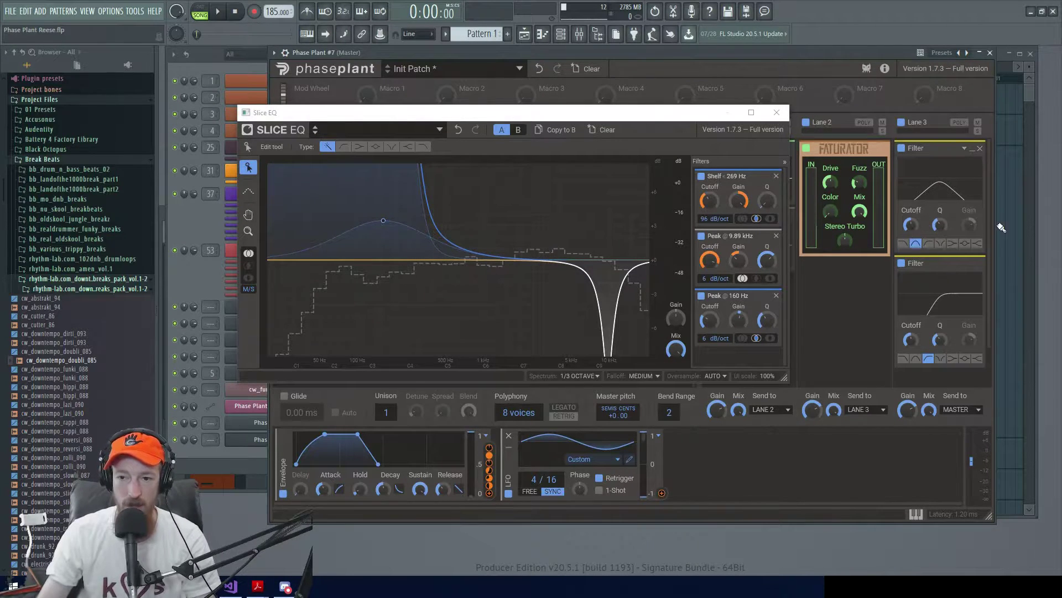
{"action": "left_click", "coordinate": [902, 244]}
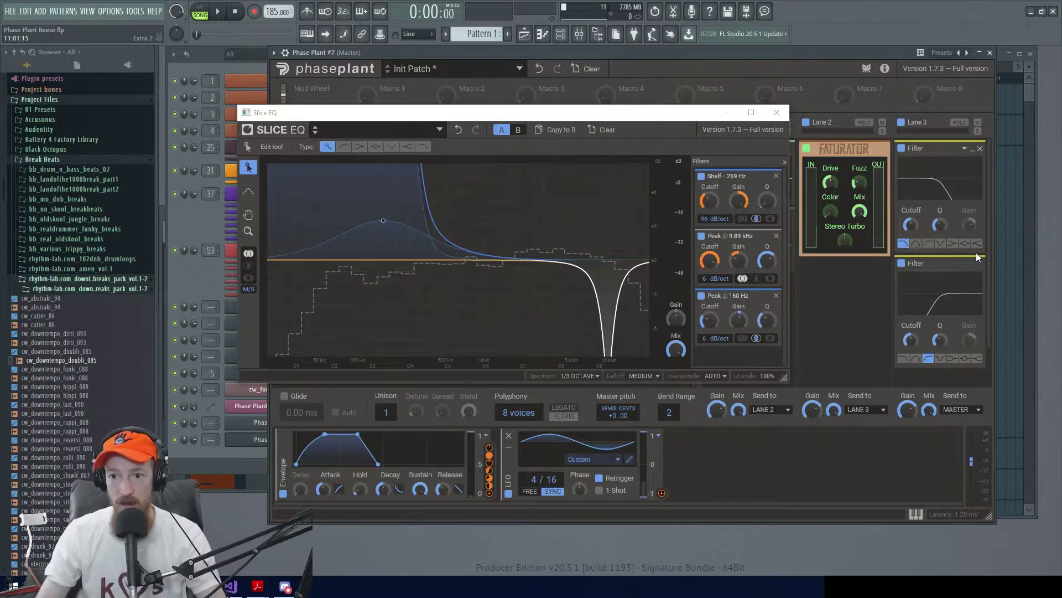
{"action": "left_click", "coordinate": [980, 148]}
Replace Lane 3's remaining Filter with a new Slice EQ and open its editor.
{"action": "left_click", "coordinate": [980, 148]}
{"action": "left_click", "coordinate": [961, 181]}
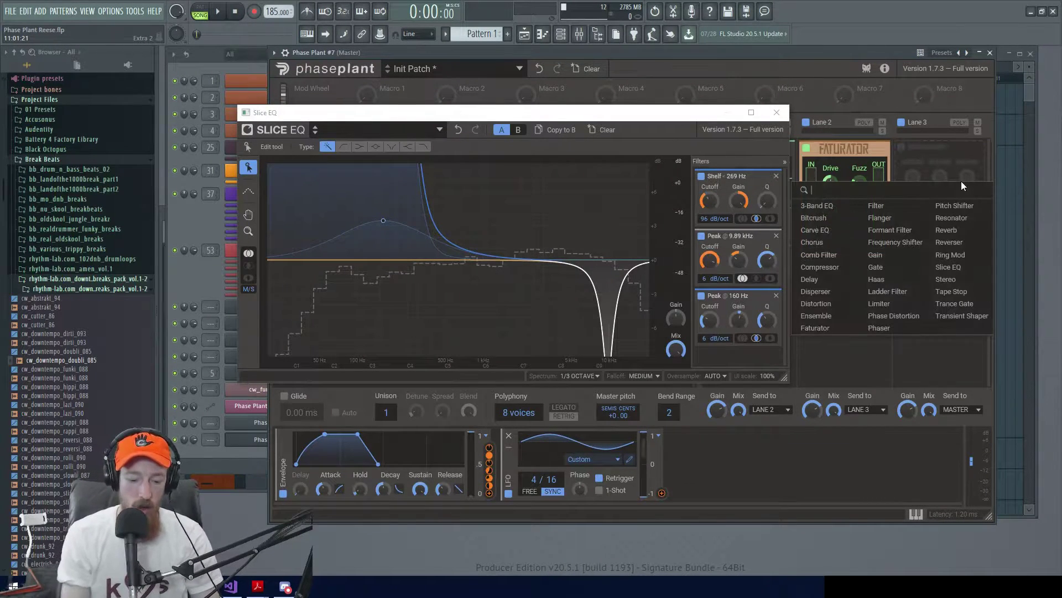
{"action": "type", "text": "slice"}
{"action": "key", "text": "Return"}
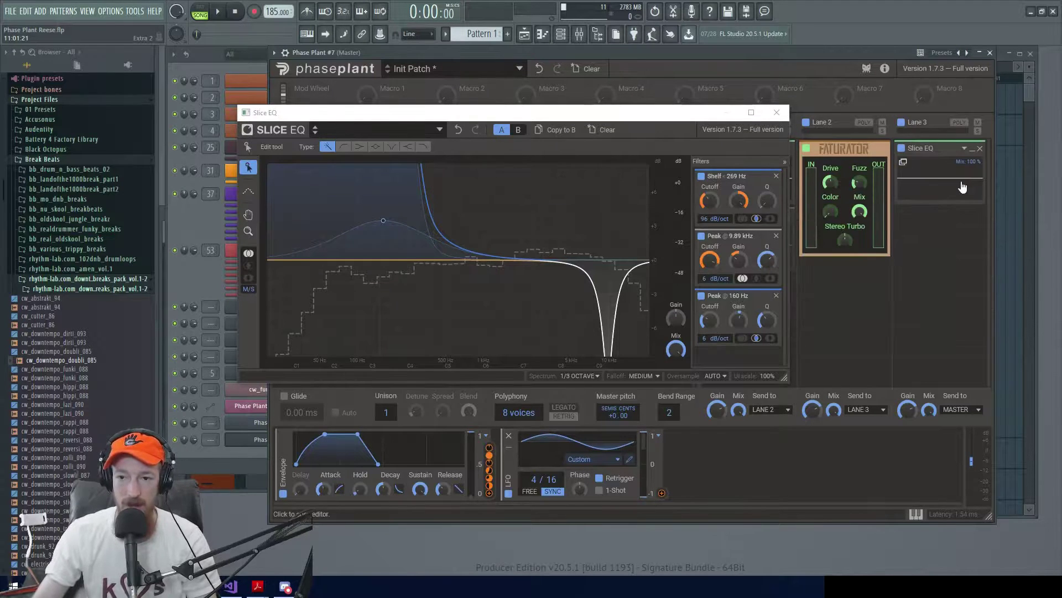
{"action": "left_click", "coordinate": [903, 162]}
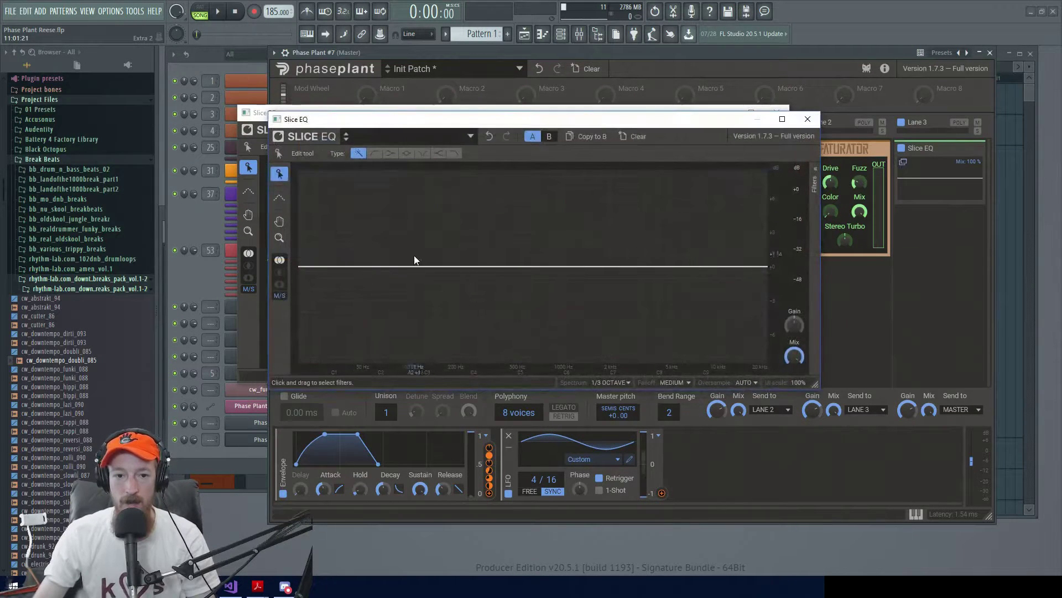
Add low and high cuts, with the high cut near 2.66 kHz and a slight Q bump on the 71.2 Hz low cut.
{"action": "left_click_drag", "start_coordinate": [326, 267], "coordinate": [319, 301]}
{"action": "left_click_drag", "start_coordinate": [754, 266], "coordinate": [751, 300]}
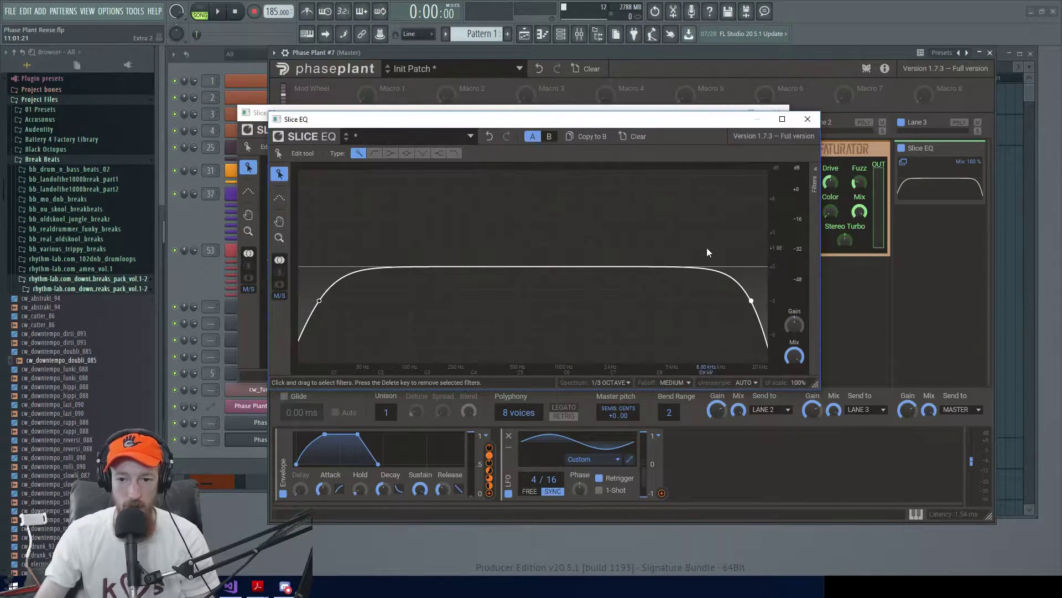
{"action": "left_click_drag", "start_coordinate": [750, 300], "coordinate": [586, 300]}
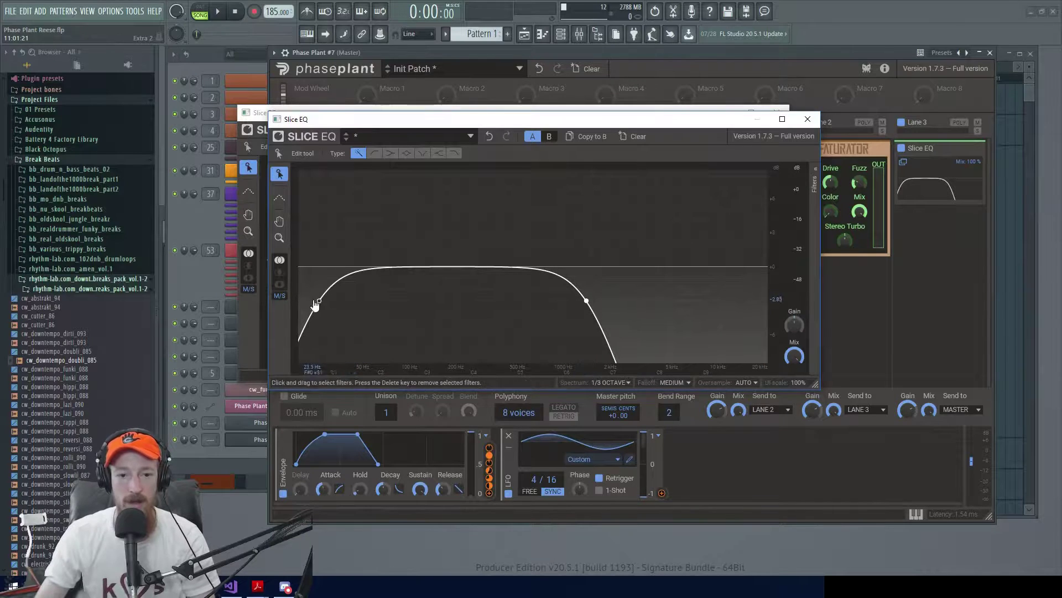
{"action": "left_click_drag", "start_coordinate": [320, 301], "coordinate": [388, 318]}
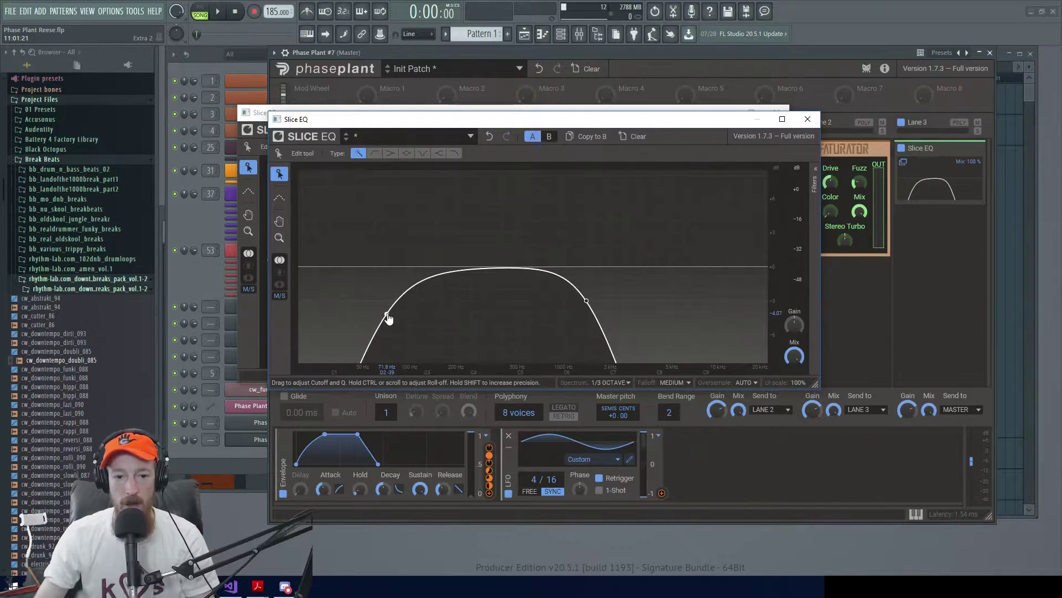
{"action": "left_click", "coordinate": [386, 313]}
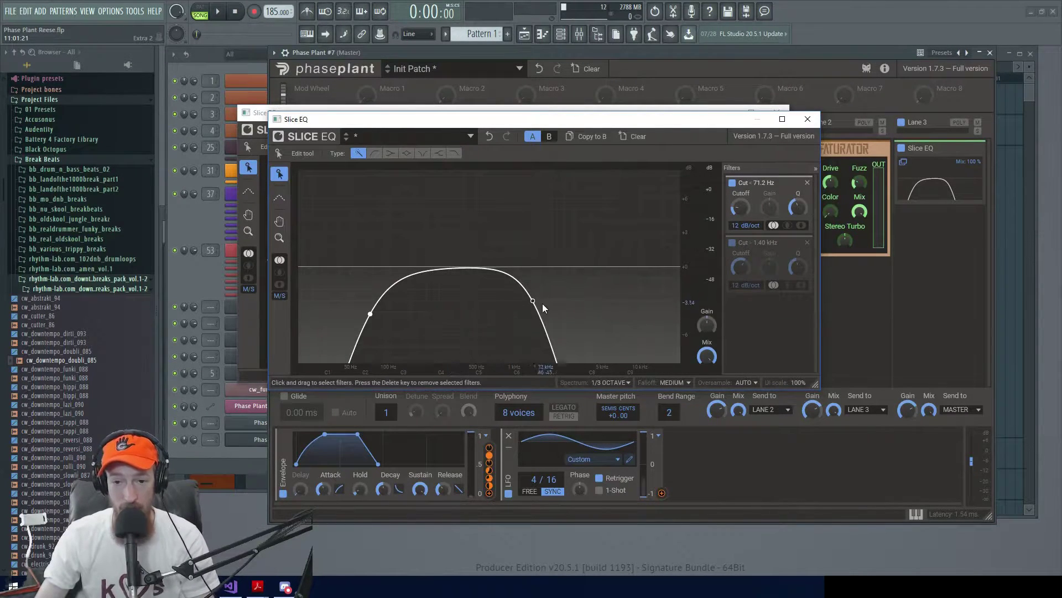
{"action": "left_click_drag", "start_coordinate": [533, 301], "coordinate": [568, 309]}
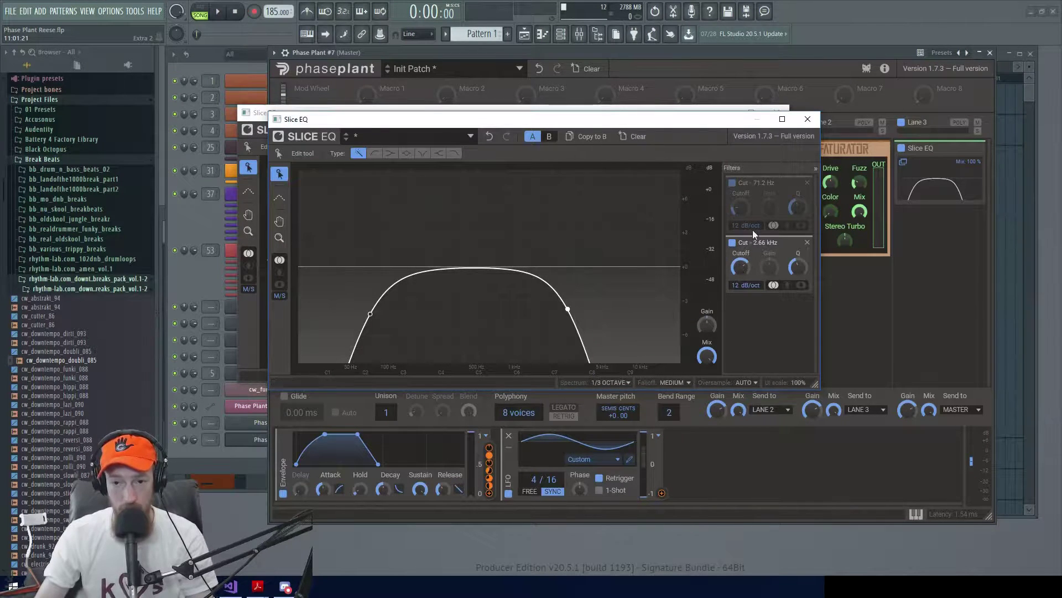
{"action": "left_click", "coordinate": [806, 208]}
{"action": "mouse_move", "coordinate": [797, 207]}
{"action": "left_mouse_down"}
{"action": "mouse_move", "coordinate": [797, 183]}
{"action": "mouse_move", "coordinate": [798, 209]}
{"action": "left_mouse_up"}
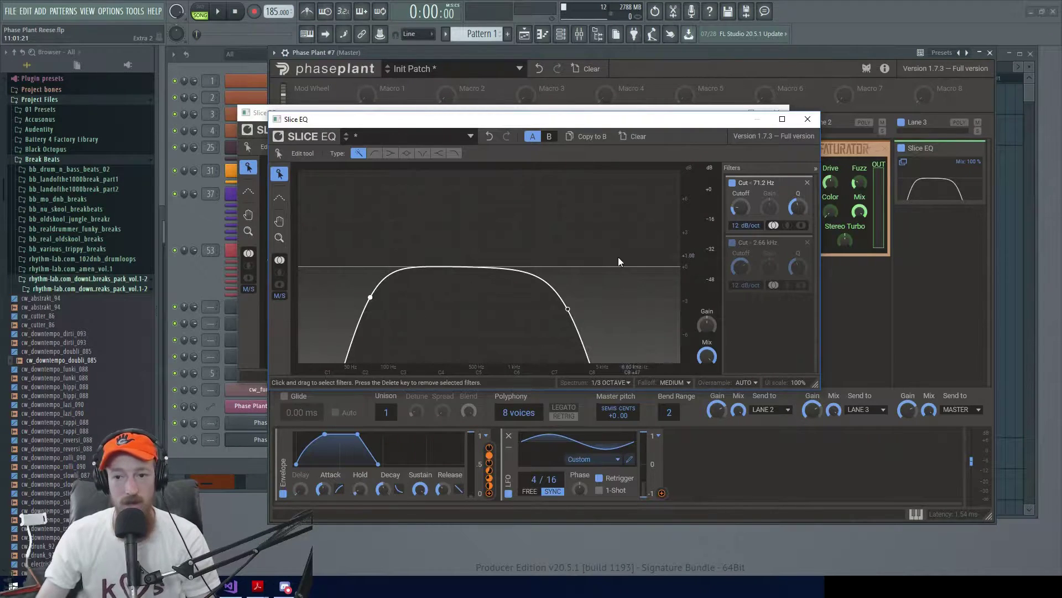
{"action": "left_click", "coordinate": [954, 239]}
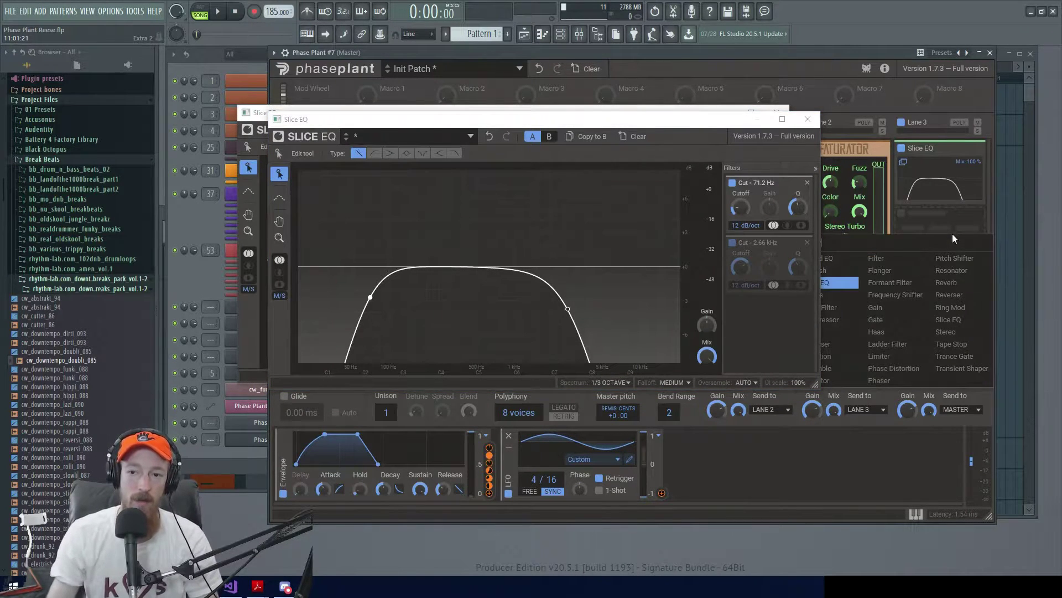
{"action": "left_click", "coordinate": [953, 237]}
{"action": "left_click", "coordinate": [952, 251]}
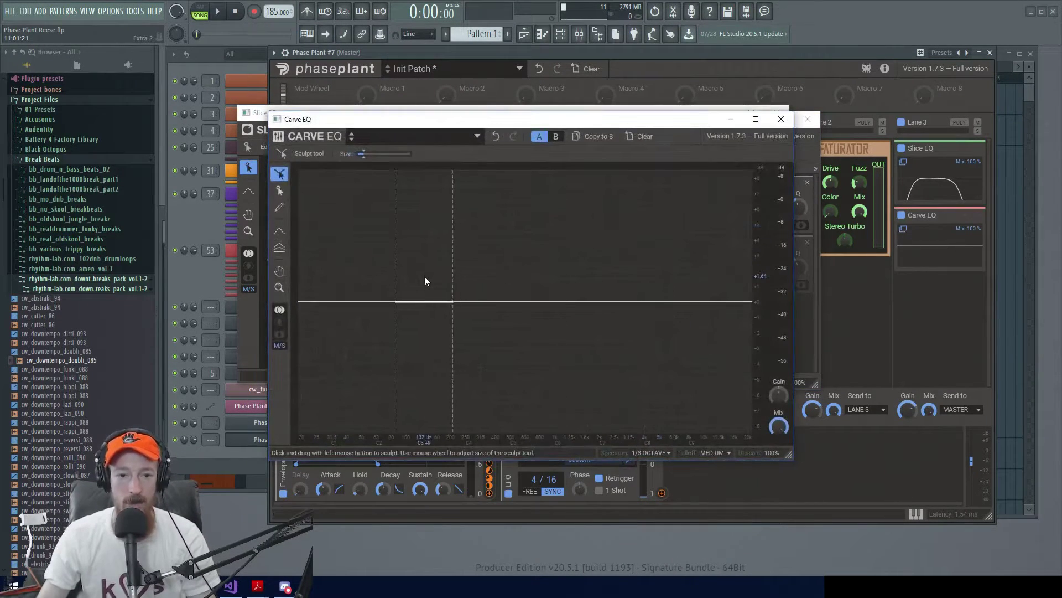
{"action": "left_click_drag", "start_coordinate": [388, 301], "coordinate": [389, 229]}
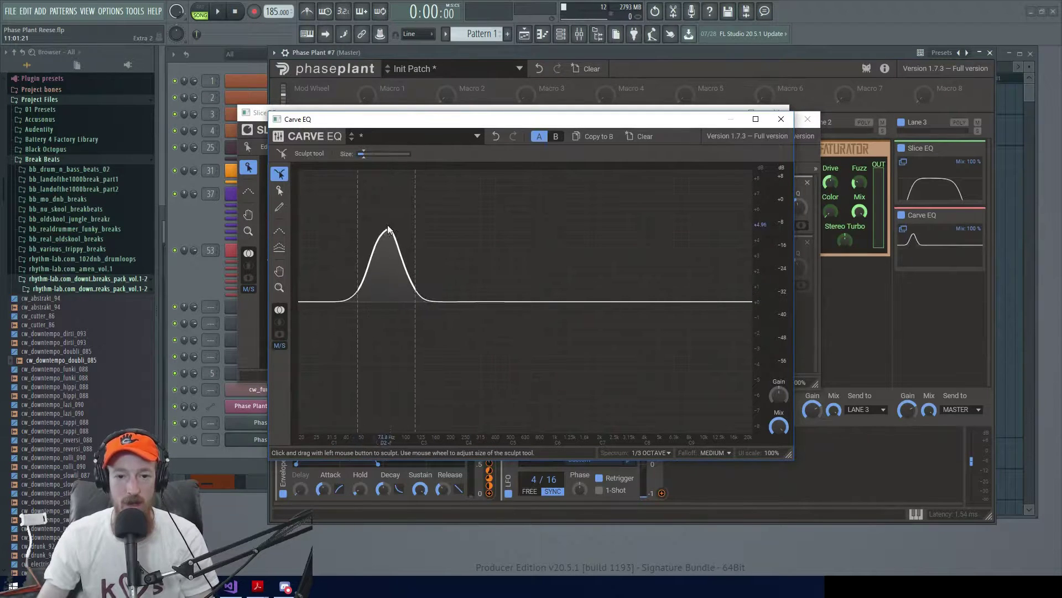
{"action": "left_click_drag", "start_coordinate": [473, 302], "coordinate": [479, 354]}
{"action": "left_click_drag", "start_coordinate": [615, 302], "coordinate": [618, 370]}
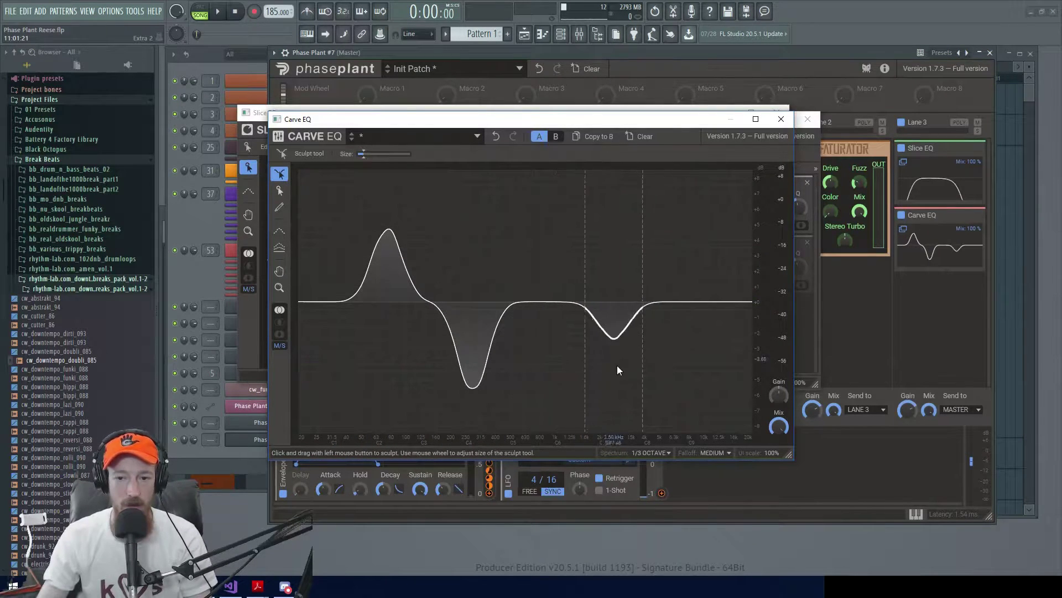
{"action": "left_click", "coordinate": [781, 119]}
{"action": "left_click", "coordinate": [980, 215]}
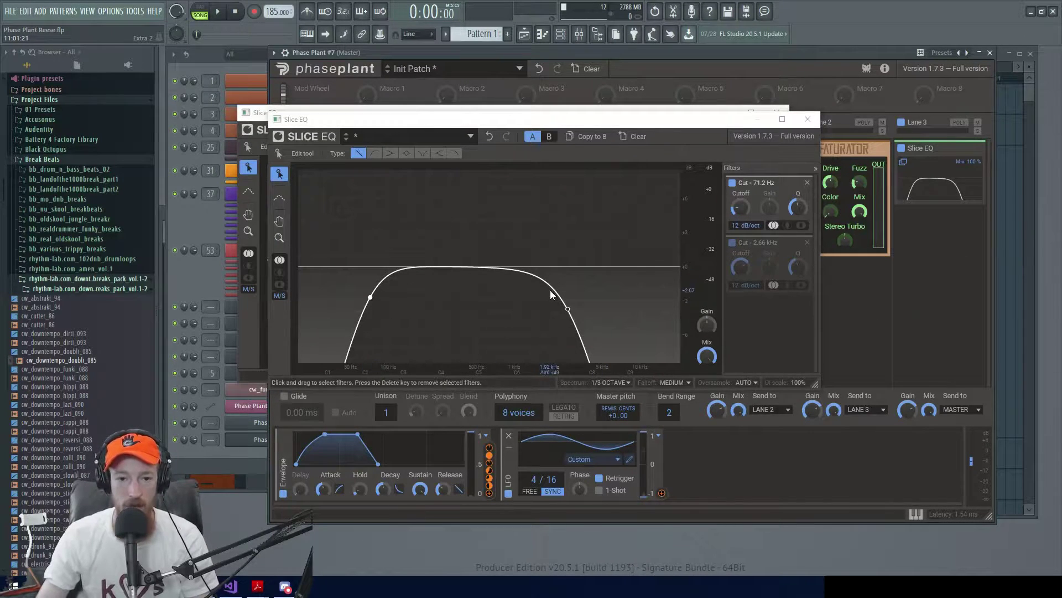
{"action": "double_click", "coordinate": [484, 273]}
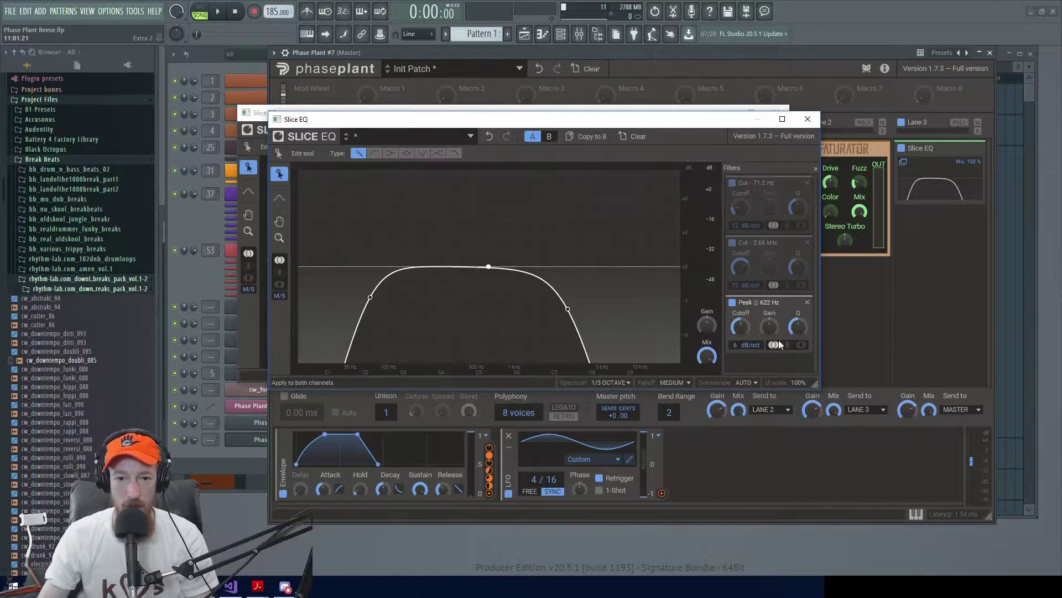
{"action": "left_click_drag", "start_coordinate": [478, 255], "coordinate": [505, 301]}
{"action": "key", "text": "Delete"}
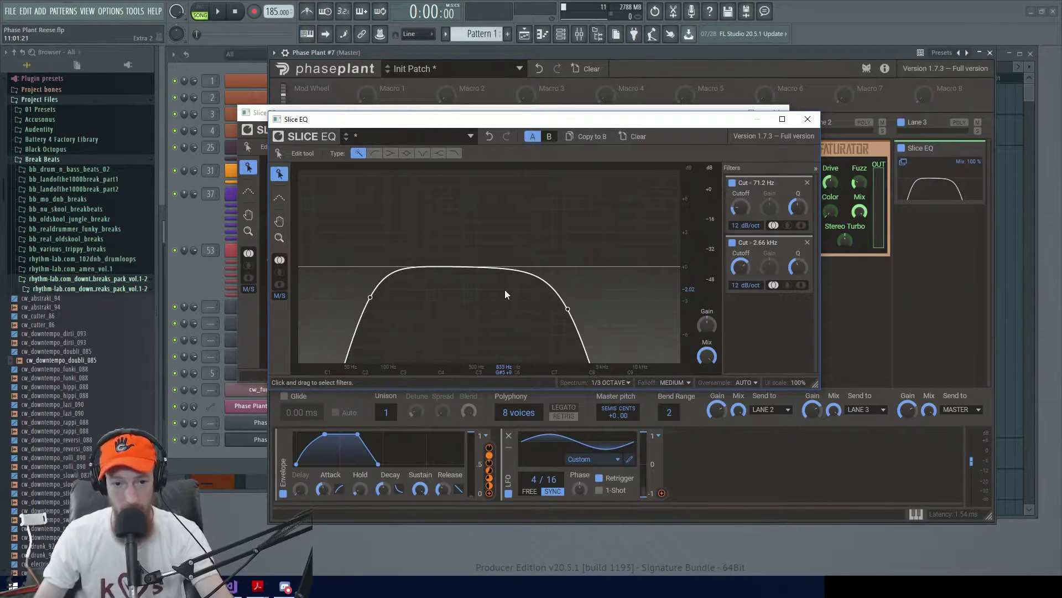
{"action": "double_click", "coordinate": [460, 267]}
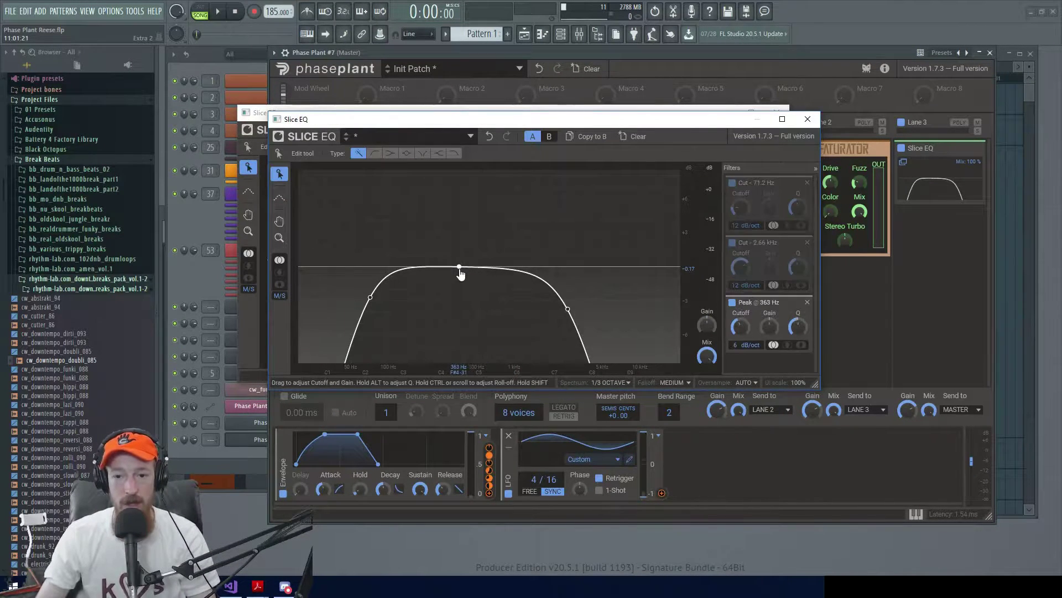
{"action": "mouse_move", "coordinate": [461, 272]}
{"action": "left_mouse_down"}
{"action": "mouse_move", "coordinate": [441, 268]}
{"action": "mouse_move", "coordinate": [460, 271]}
{"action": "left_mouse_up"}
{"action": "key", "text": "Delete"}
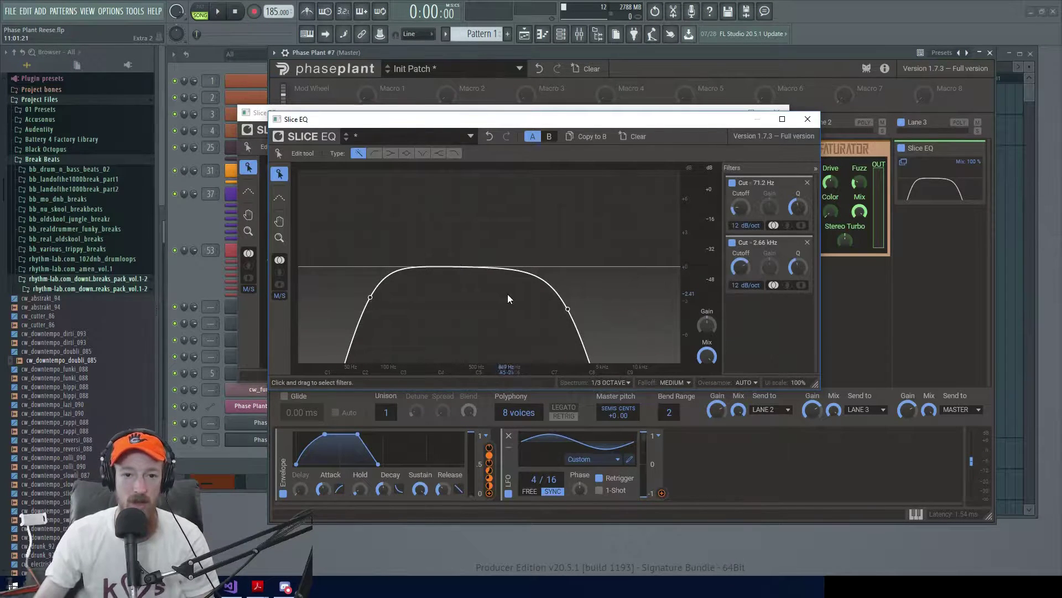
{"action": "left_click", "coordinate": [423, 153]}
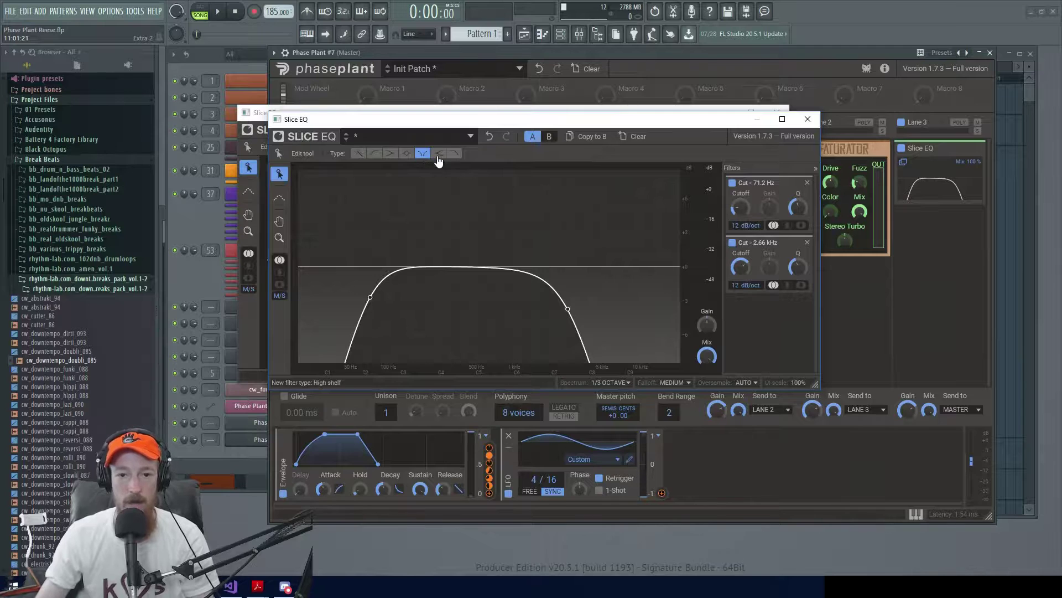
Try and delete a 390 Hz notch, set the low cut to 96 dB/oct at about 138 Hz, then close the editor.
{"action": "left_click", "coordinate": [465, 267]}
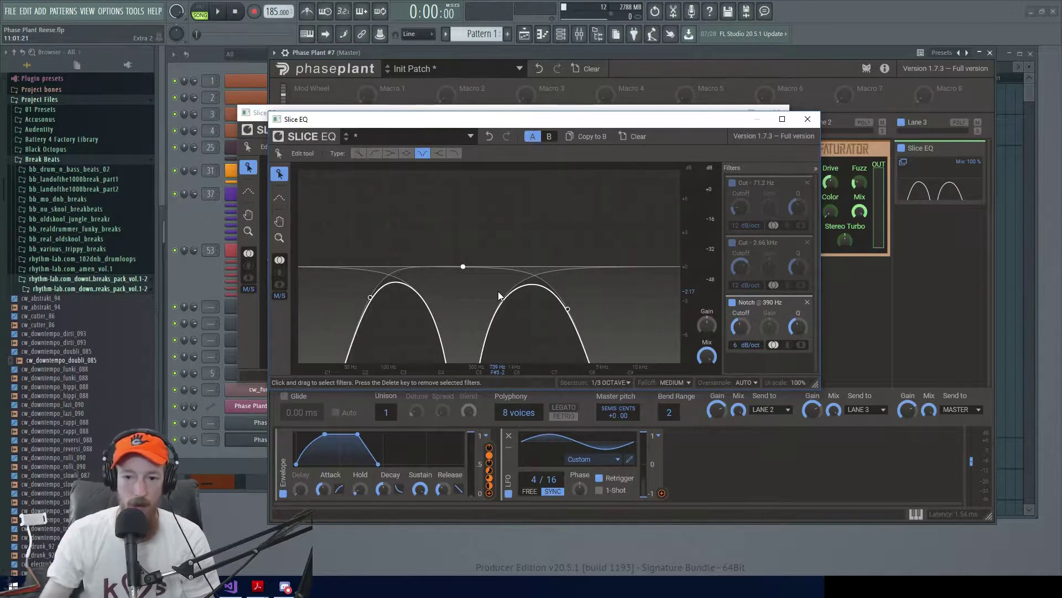
{"action": "key", "text": "Delete"}
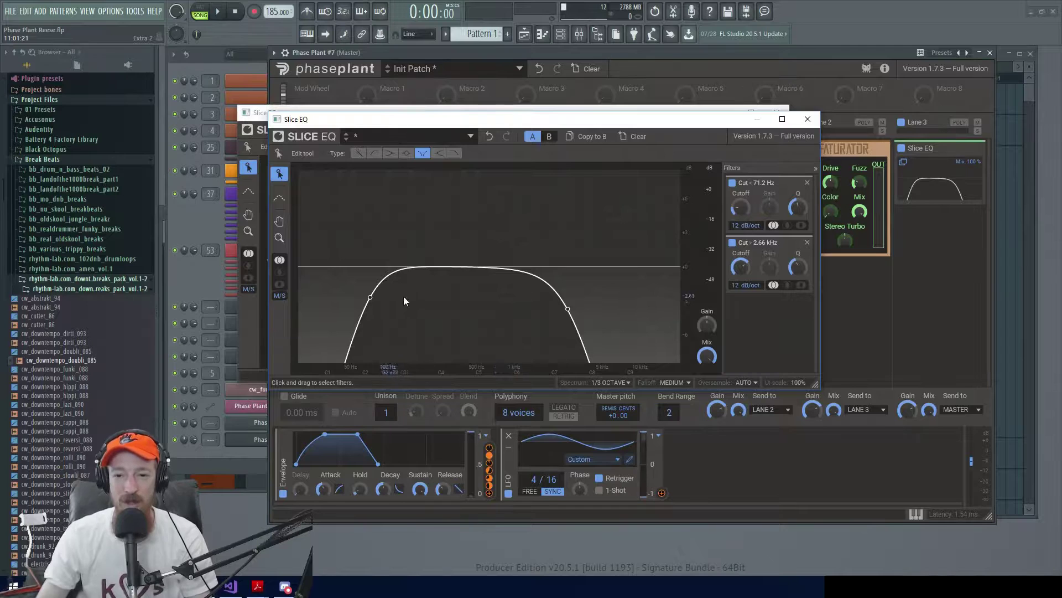
{"action": "left_click_drag", "start_coordinate": [742, 225], "coordinate": [742, 210]}
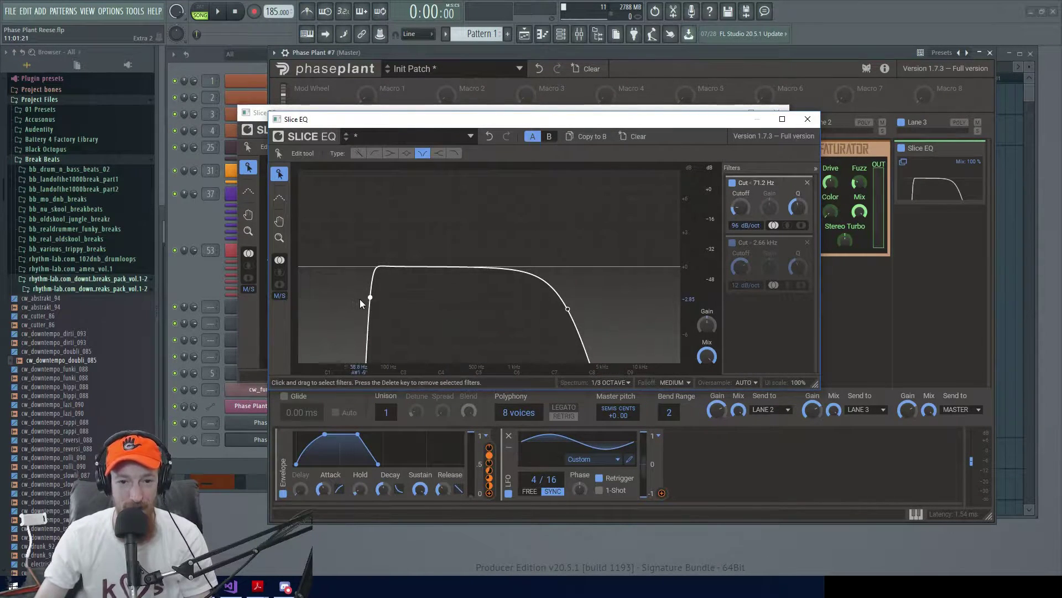
{"action": "left_click_drag", "start_coordinate": [365, 298], "coordinate": [411, 303]}
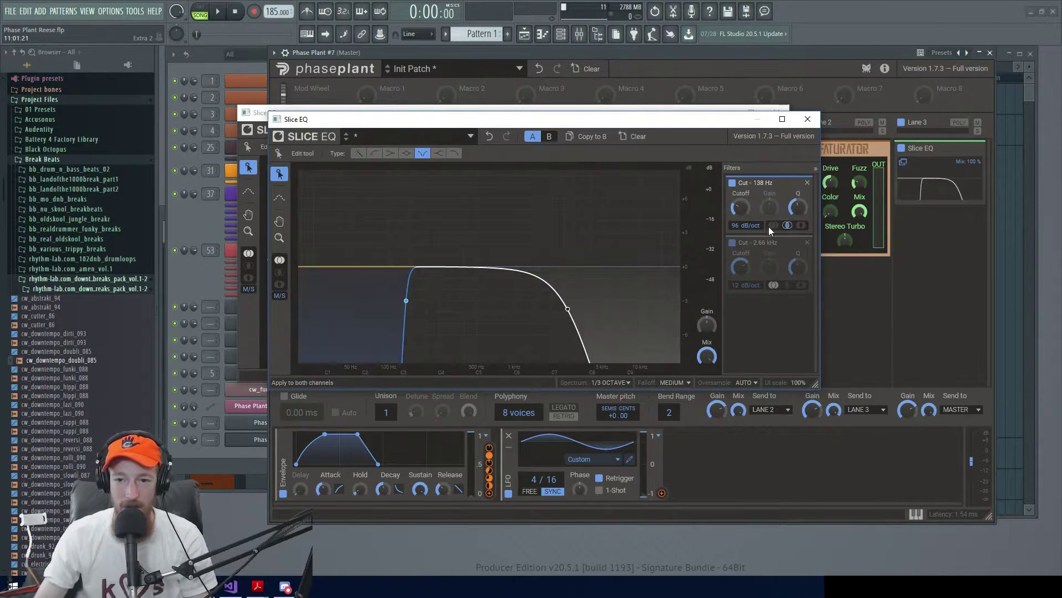
{"action": "left_click", "coordinate": [810, 121]}
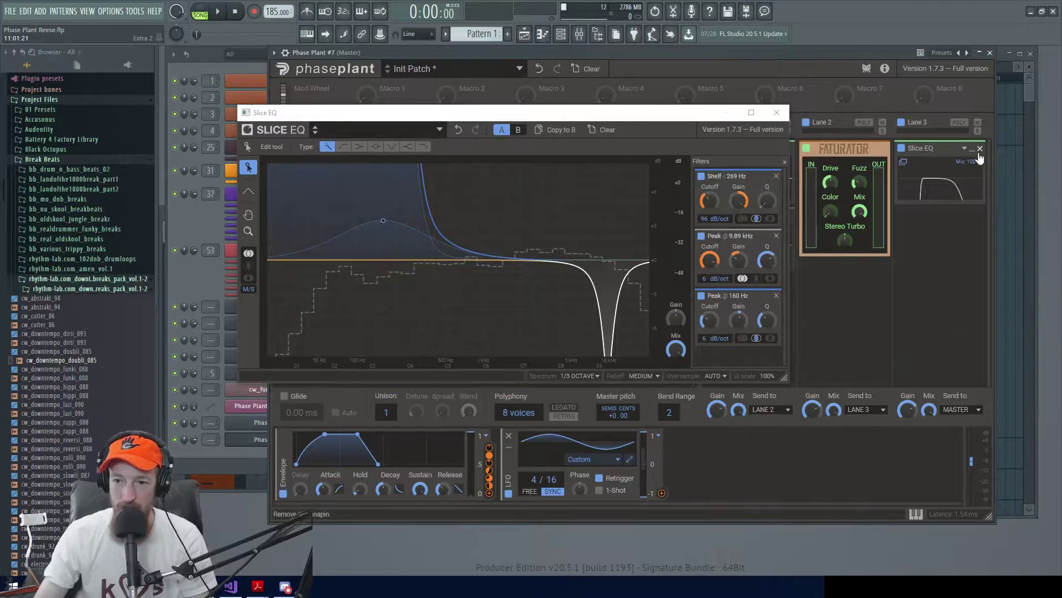
Switch Lane 1's 269 Hz shelf filter from Side-only to Mid-only processing.
{"action": "left_click_drag", "start_coordinate": [652, 119], "coordinate": [691, 125]}
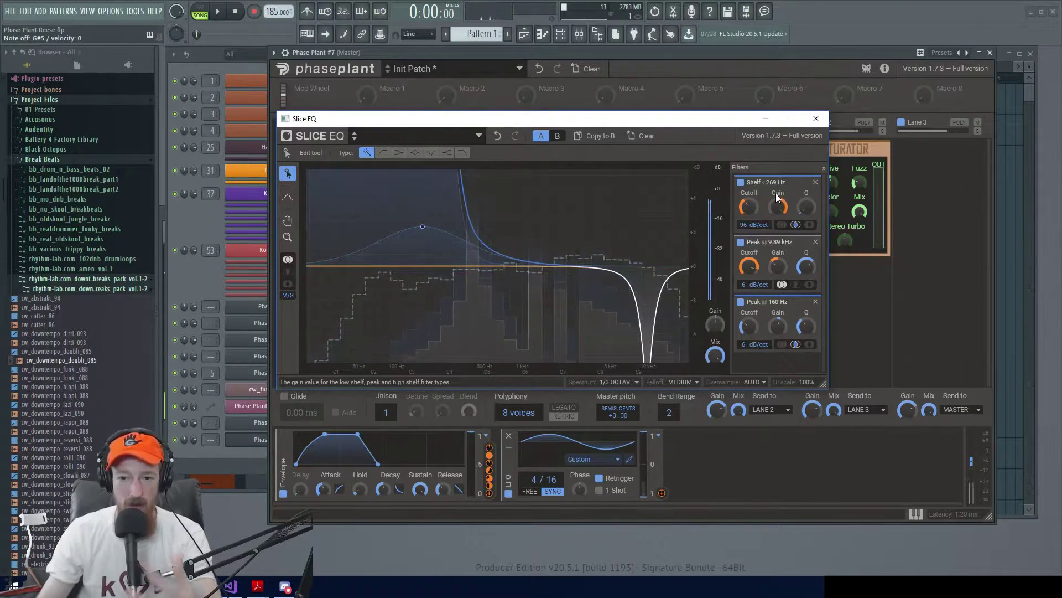
{"action": "left_click", "coordinate": [810, 225]}
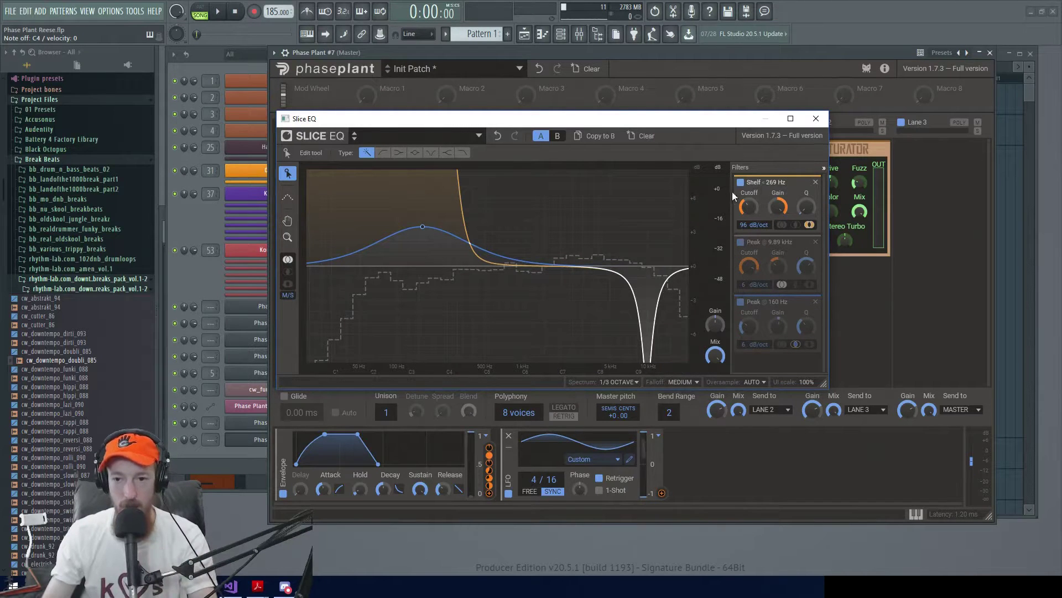
{"action": "left_click", "coordinate": [799, 225]}
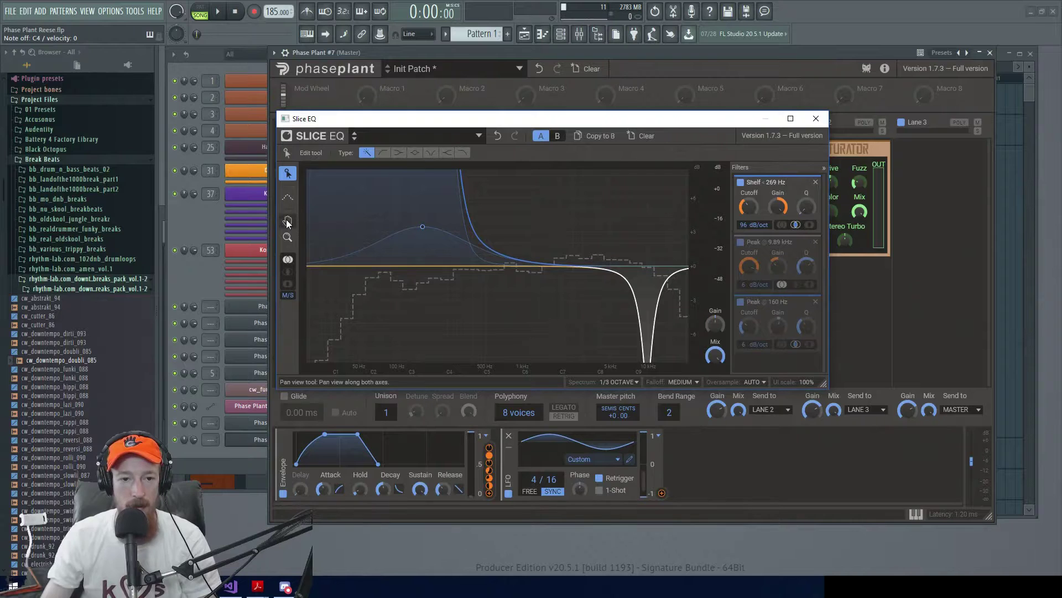
Overlay the Indie Rock factory reference profile 'Bitter Sweet Symphony' on the Slice EQ.
{"action": "left_click", "coordinate": [287, 199]}
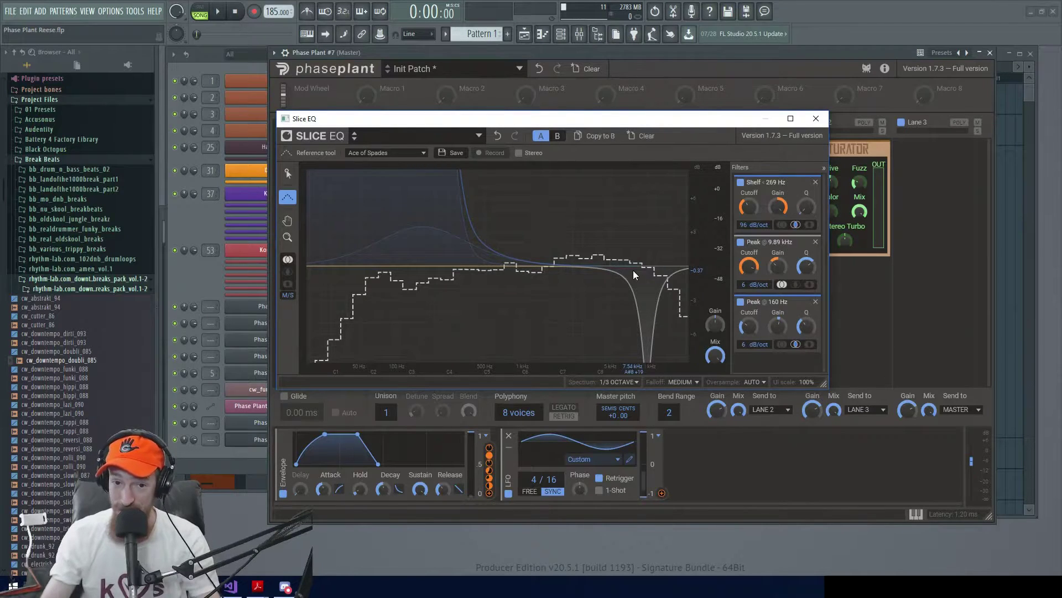
{"action": "left_click", "coordinate": [414, 154]}
{"action": "mouse_move", "coordinate": [413, 197]}
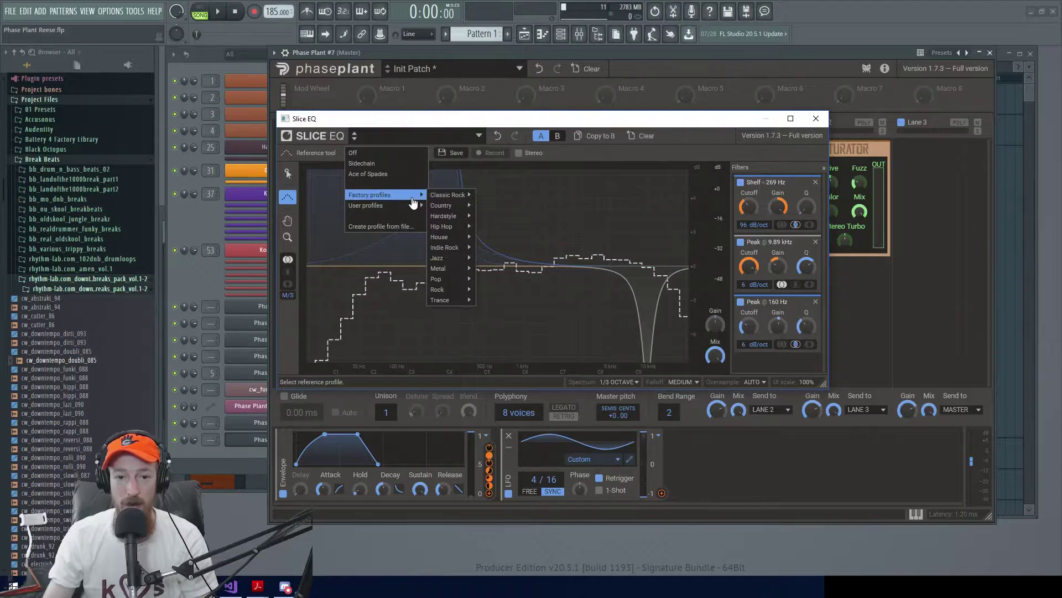
{"action": "mouse_move", "coordinate": [451, 248]}
{"action": "left_click", "coordinate": [495, 249]}
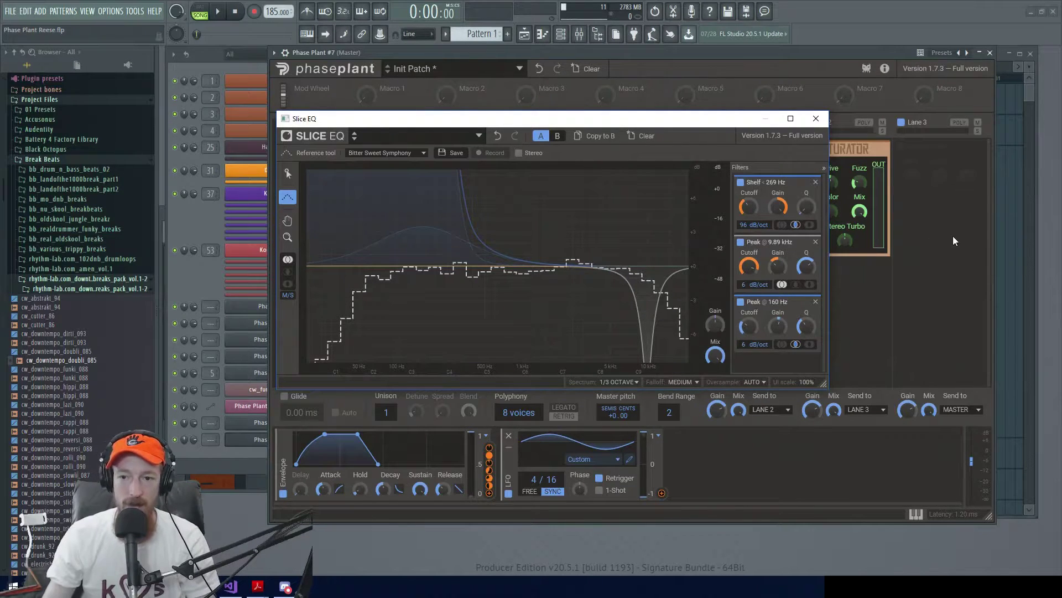
Reposition the Slice EQ window and bring up the analyzer falloff options.
{"action": "left_click", "coordinate": [937, 183]}
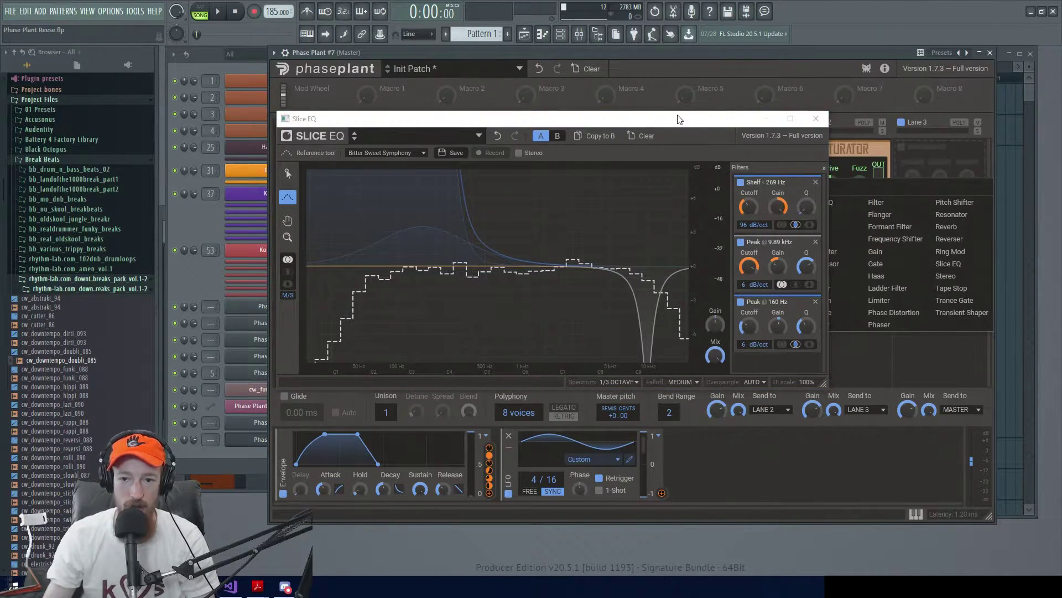
{"action": "left_click_drag", "start_coordinate": [680, 120], "coordinate": [671, 117]}
{"action": "left_click", "coordinate": [739, 328]}
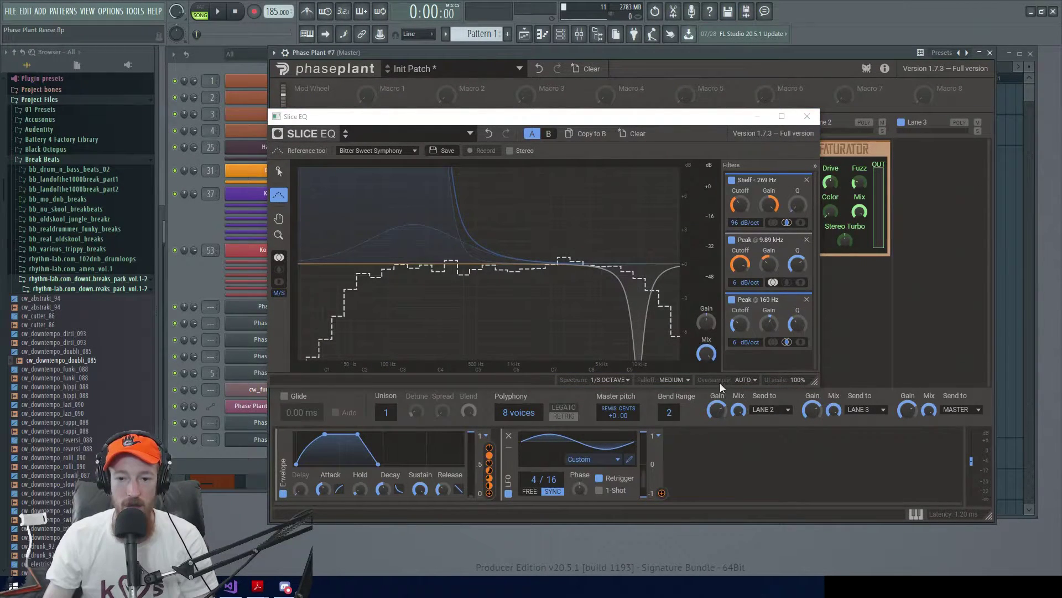
{"action": "left_click", "coordinate": [676, 379]}
Turn the reference profile off and set the analyzer falloff to Medium.
{"action": "left_click", "coordinate": [674, 351]}
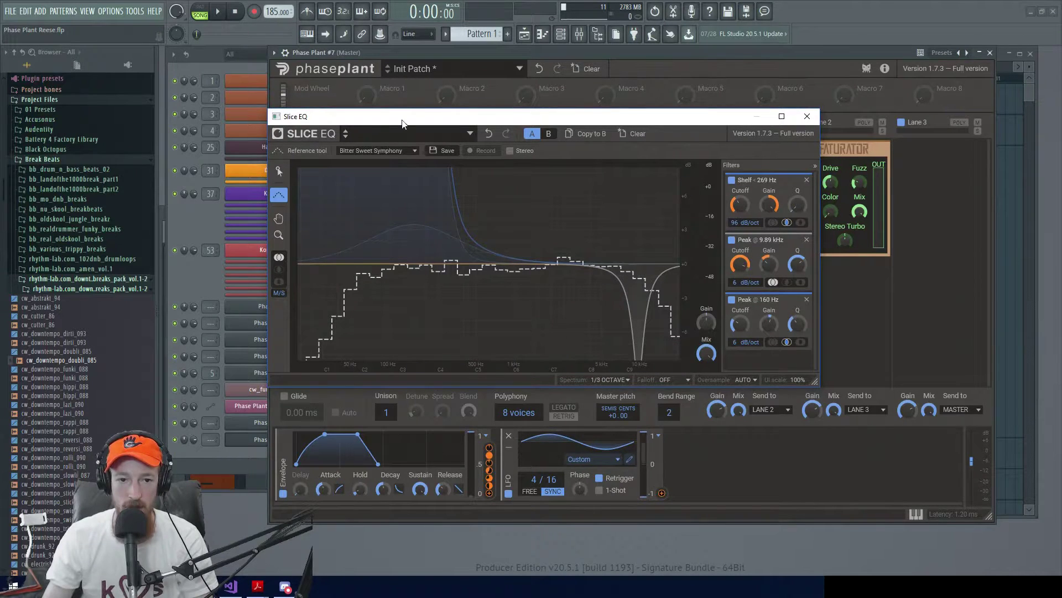
{"action": "left_click", "coordinate": [396, 151]}
{"action": "left_click", "coordinate": [404, 221]}
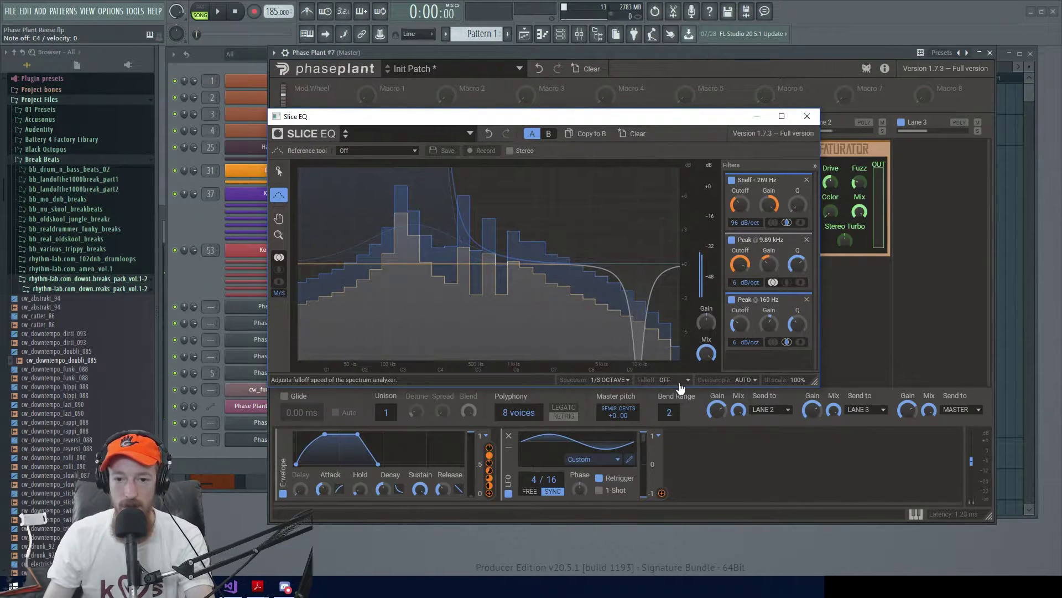
{"action": "left_click", "coordinate": [661, 381]}
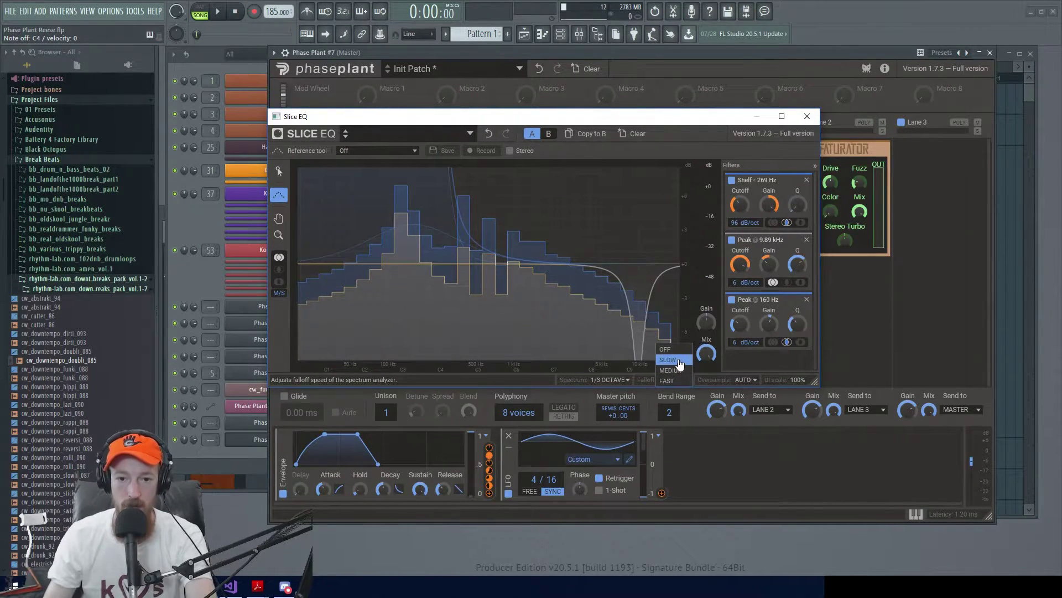
{"action": "left_click", "coordinate": [679, 362]}
{"action": "left_click", "coordinate": [678, 379]}
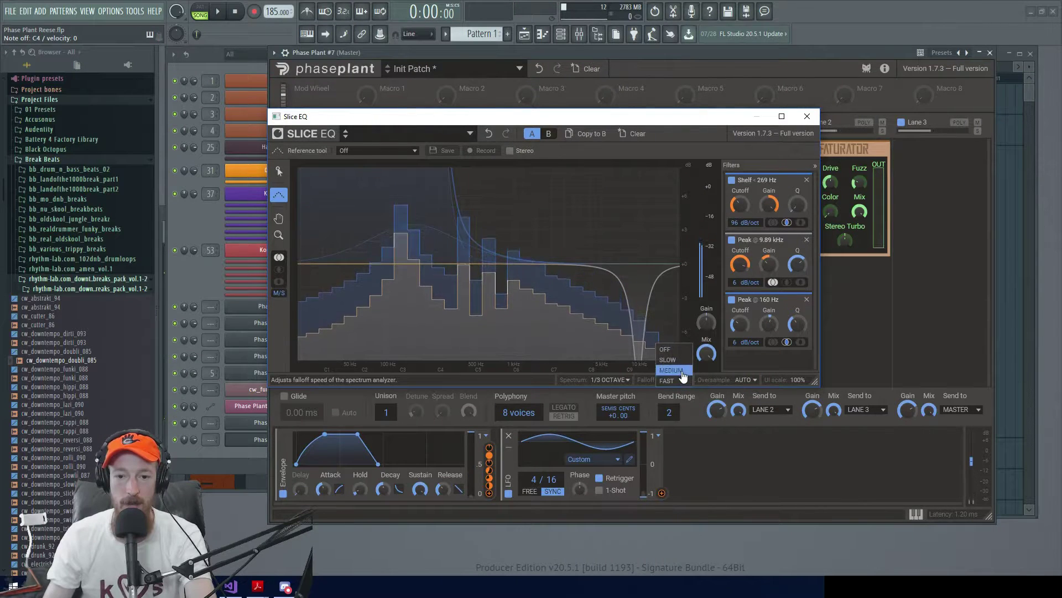
{"action": "left_click", "coordinate": [674, 370]}
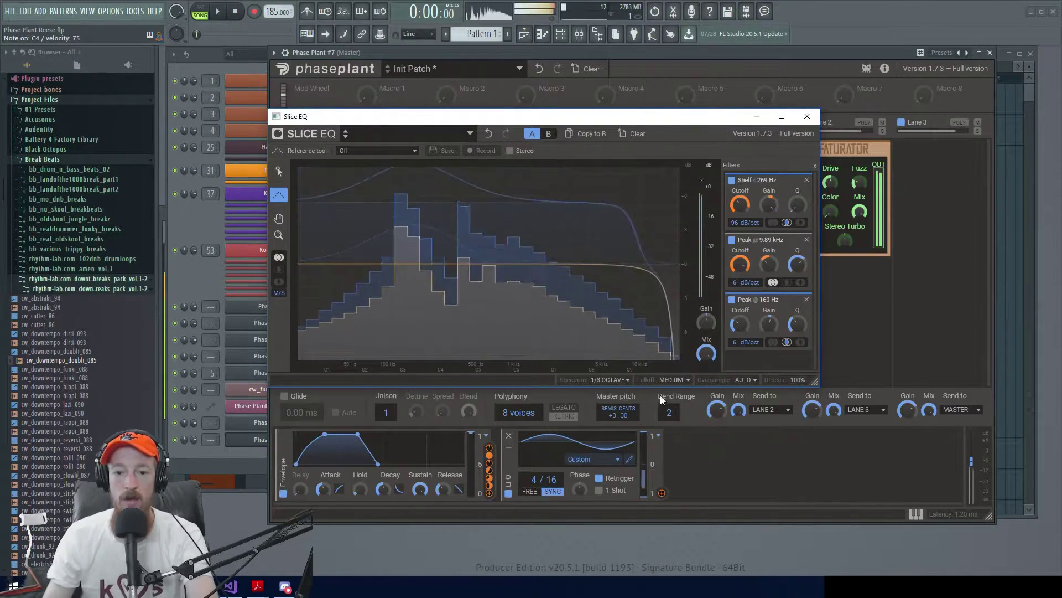
Set the analyser resolution to 1/3 octave and scale the Slice EQ interface to 105%.
{"action": "left_click", "coordinate": [624, 382]}
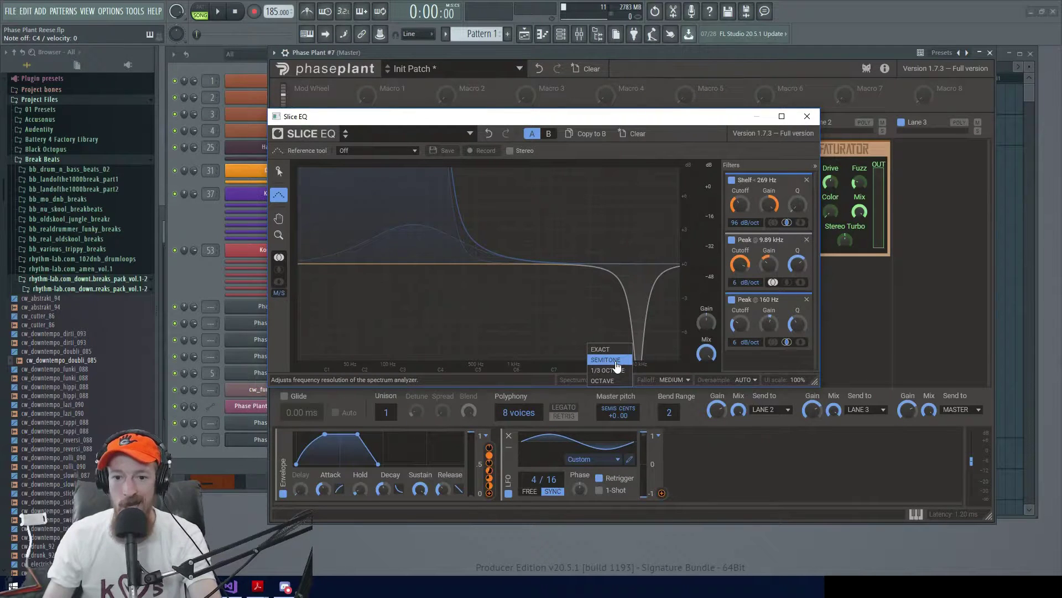
{"action": "left_click", "coordinate": [600, 349]}
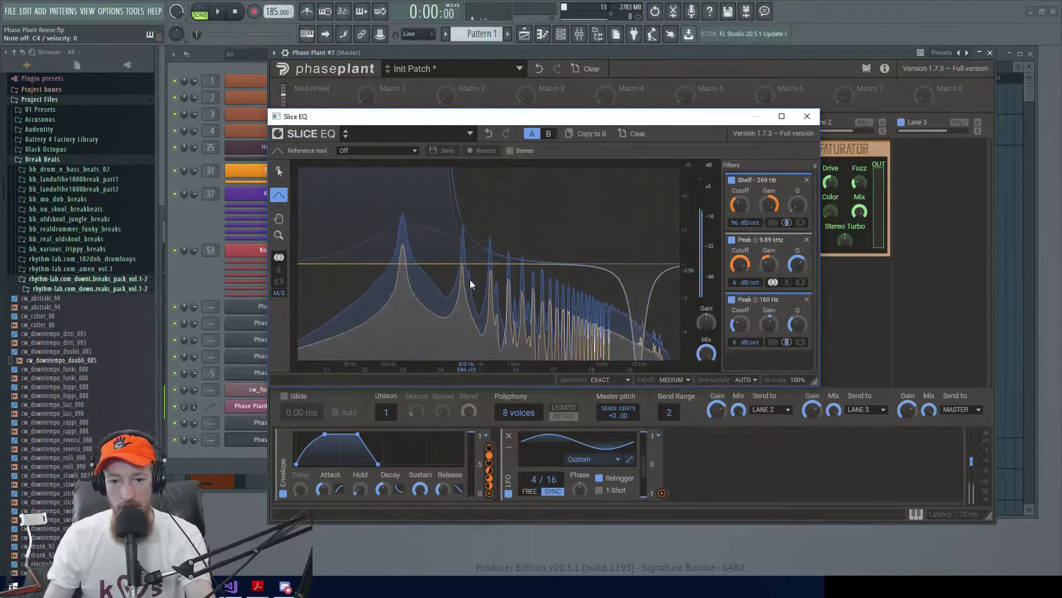
{"action": "left_click", "coordinate": [607, 380]}
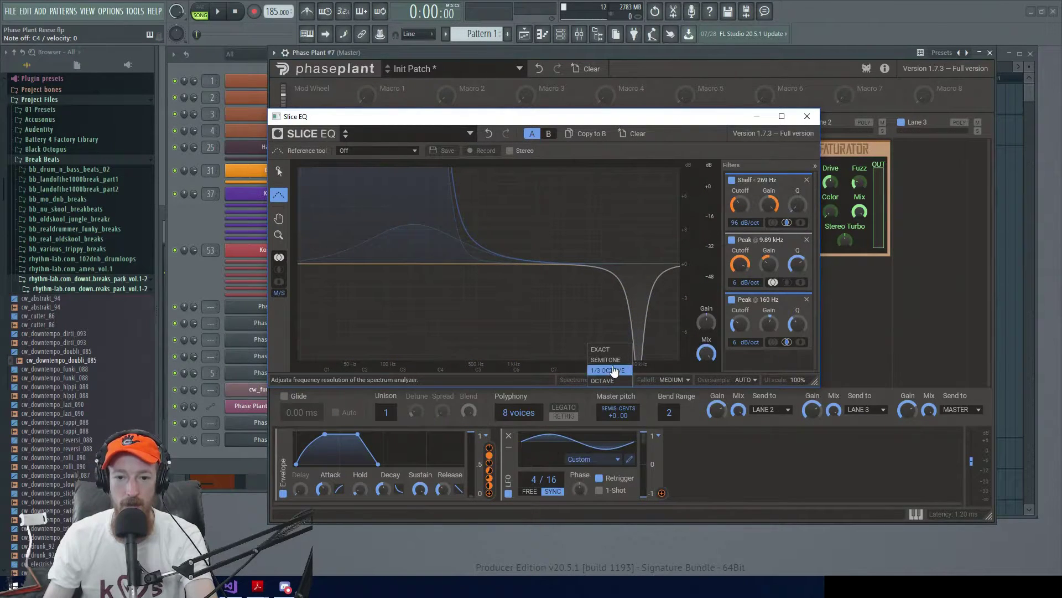
{"action": "left_click", "coordinate": [614, 370]}
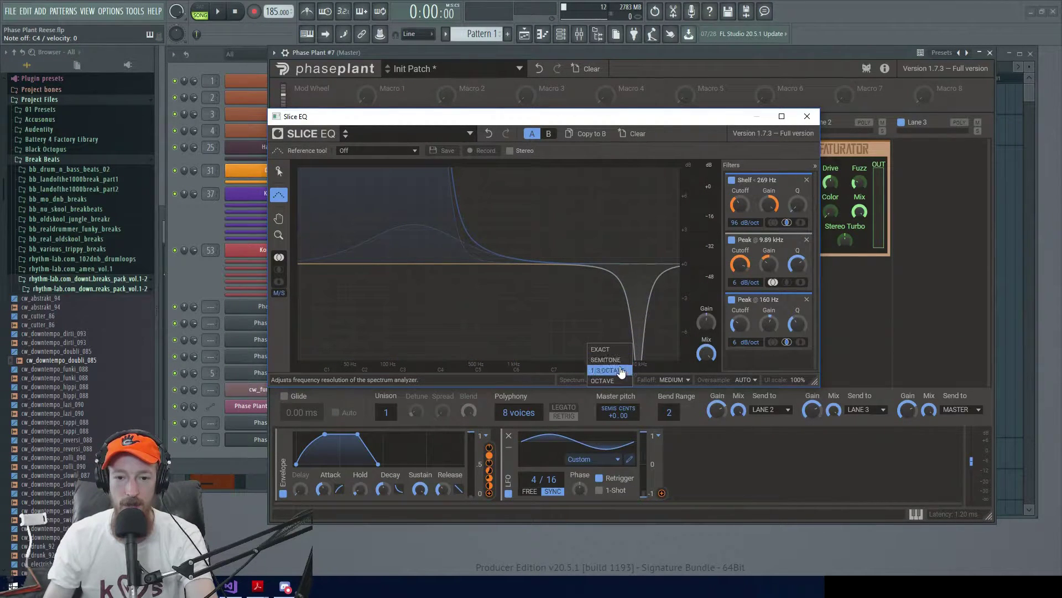
{"action": "left_click", "coordinate": [753, 381]}
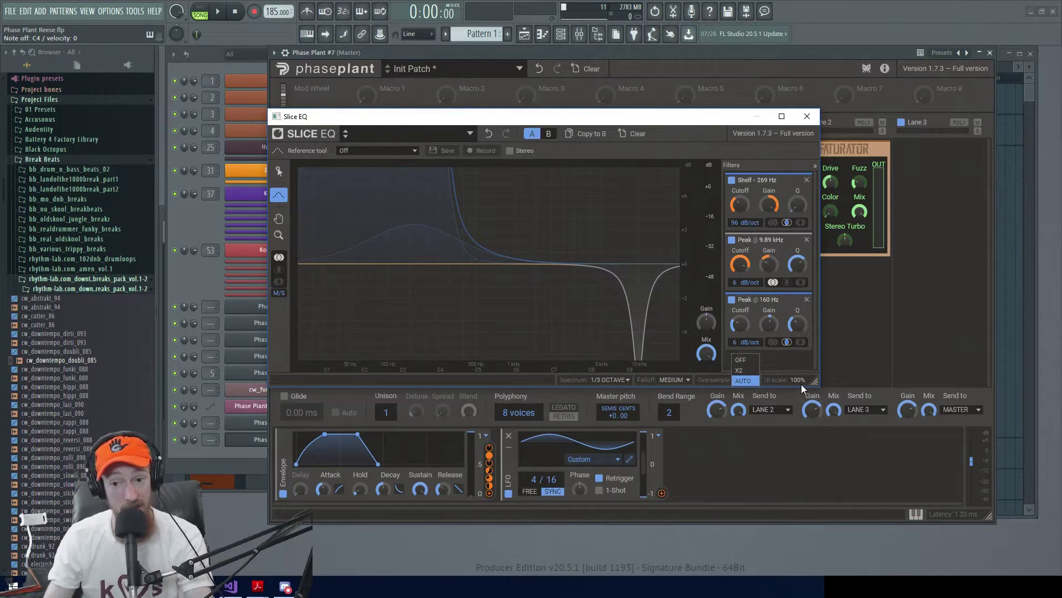
{"action": "mouse_move", "coordinate": [801, 384]}
{"action": "left_mouse_down"}
{"action": "mouse_move", "coordinate": [796, 394]}
{"action": "mouse_move", "coordinate": [797, 382]}
{"action": "left_mouse_up"}
{"action": "left_click_drag", "start_coordinate": [850, 405], "coordinate": [871, 430]}
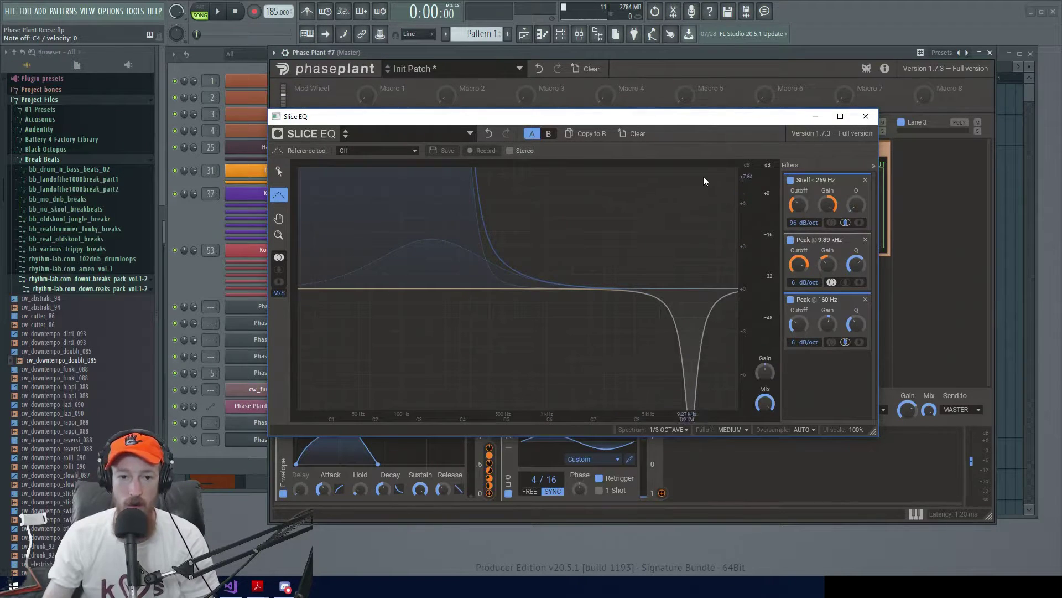
Close the EQ editors and replace Lane 1's Carve EQ with a fresh one found via 'car'.
{"action": "left_click", "coordinate": [866, 117]}
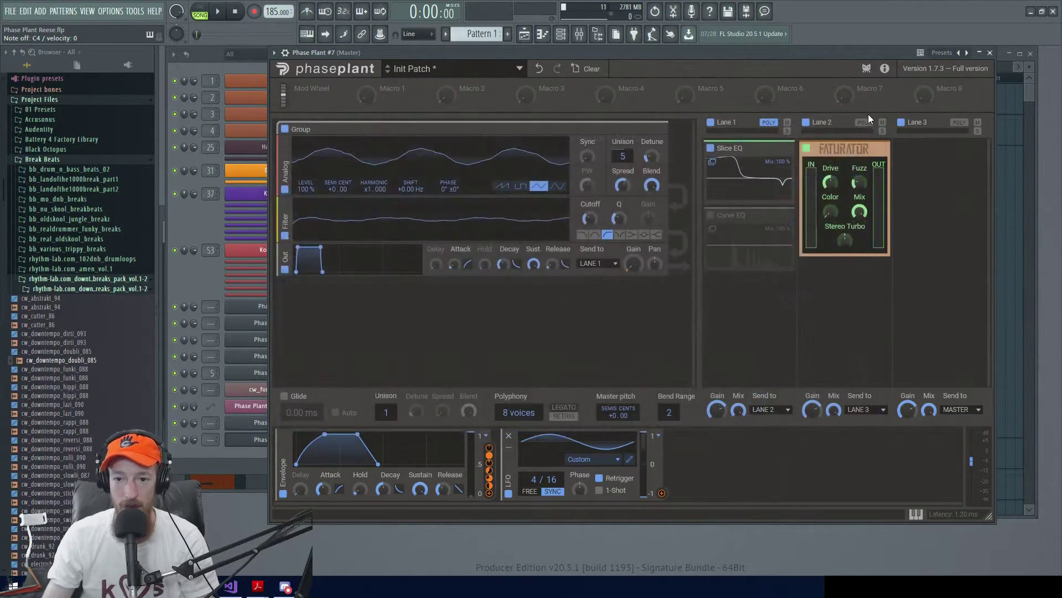
{"action": "left_click", "coordinate": [713, 229]}
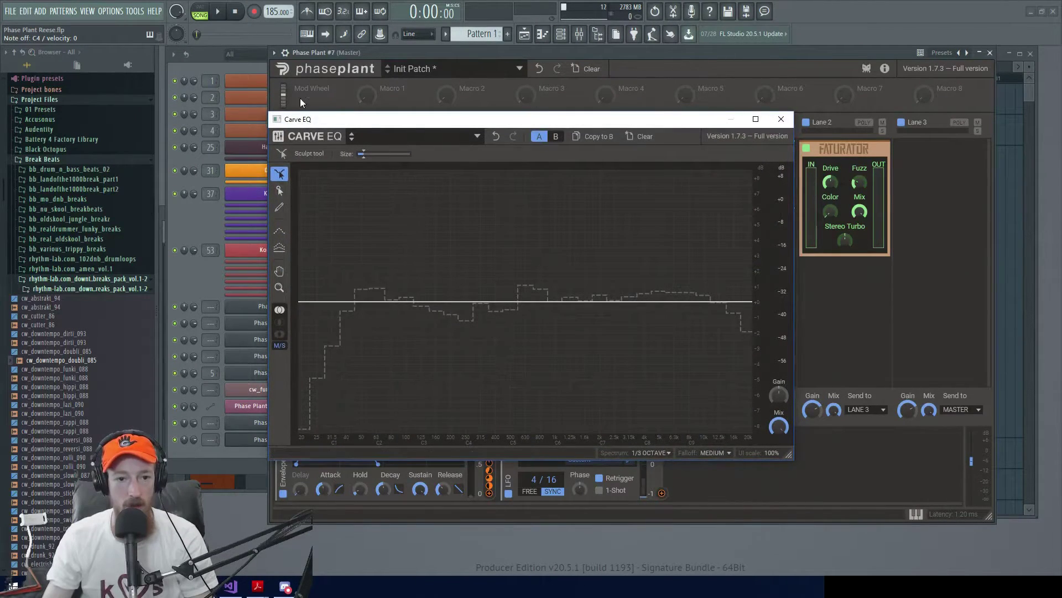
{"action": "left_click", "coordinate": [781, 119]}
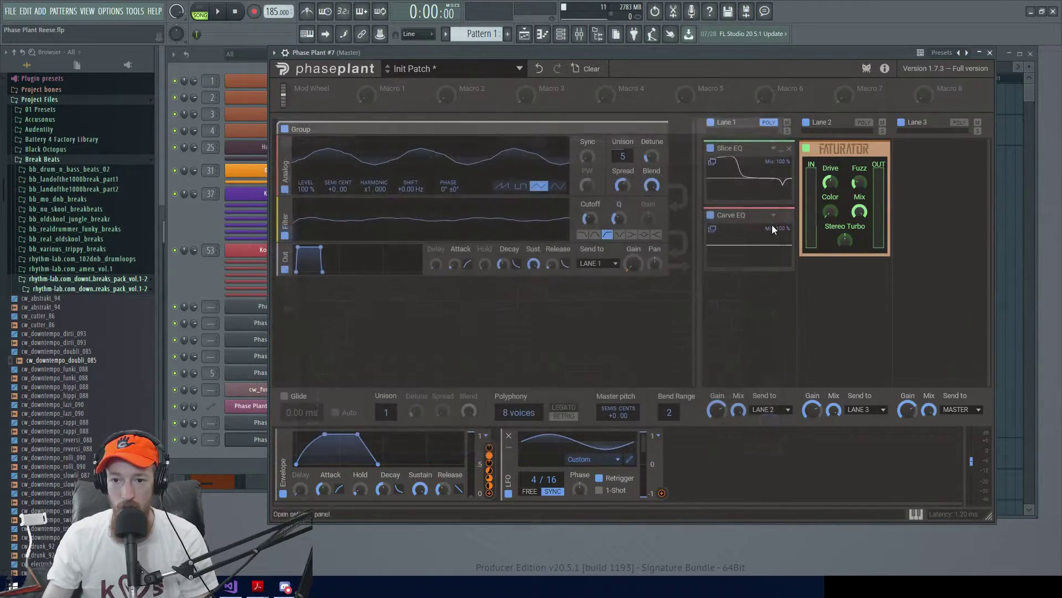
{"action": "left_click", "coordinate": [789, 217]}
{"action": "left_click", "coordinate": [733, 227]}
{"action": "type", "text": "car"}
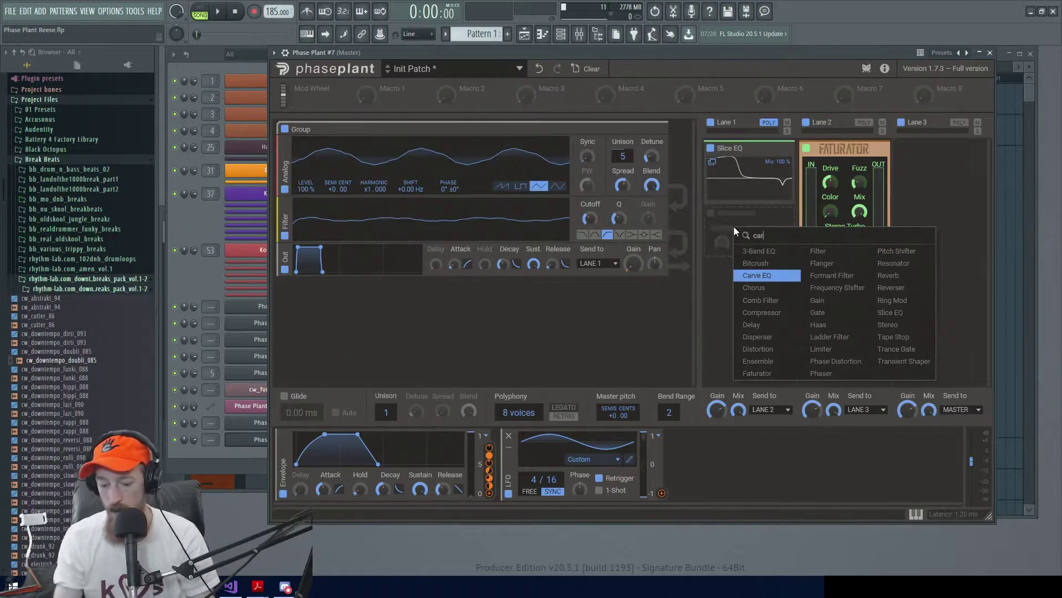
{"action": "key", "text": "Return"}
{"action": "left_click", "coordinate": [750, 250]}
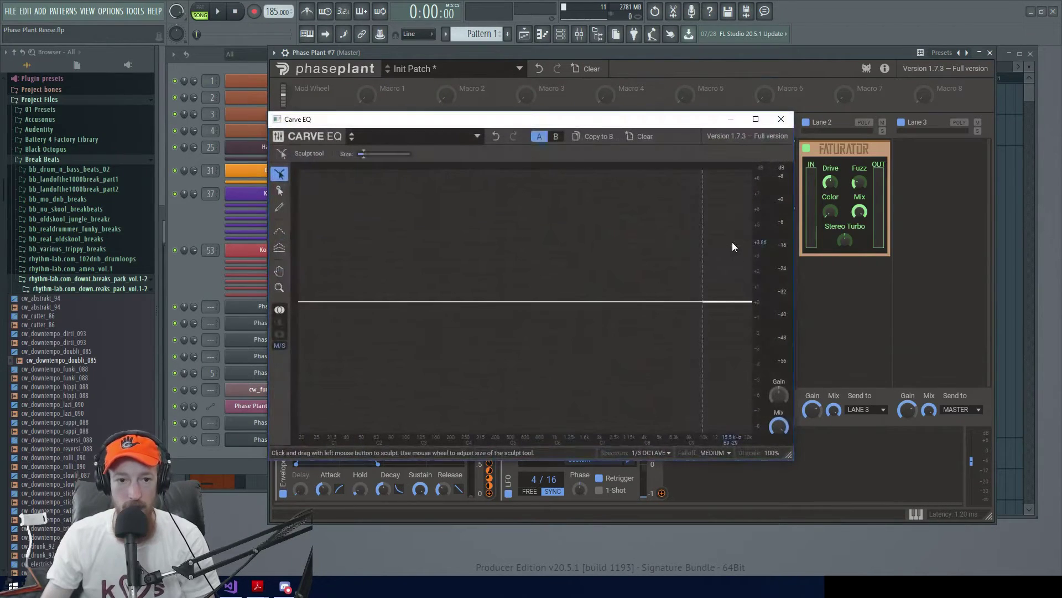
Sculpt a tall peak near 25 Hz into the new Carve EQ curve.
{"action": "mouse_move", "coordinate": [342, 315]}
{"action": "left_mouse_down"}
{"action": "mouse_move", "coordinate": [316, 280]}
{"action": "mouse_move", "coordinate": [351, 255]}
{"action": "mouse_move", "coordinate": [361, 315]}
{"action": "mouse_move", "coordinate": [447, 270]}
{"action": "mouse_move", "coordinate": [488, 326]}
{"action": "mouse_move", "coordinate": [554, 317]}
{"action": "mouse_move", "coordinate": [618, 253]}
{"action": "mouse_move", "coordinate": [653, 308]}
{"action": "mouse_move", "coordinate": [603, 246]}
{"action": "mouse_move", "coordinate": [503, 285]}
{"action": "mouse_move", "coordinate": [489, 261]}
{"action": "mouse_move", "coordinate": [518, 323]}
{"action": "mouse_move", "coordinate": [516, 365]}
{"action": "mouse_move", "coordinate": [524, 252]}
{"action": "mouse_move", "coordinate": [516, 247]}
{"action": "mouse_move", "coordinate": [513, 295]}
{"action": "mouse_move", "coordinate": [511, 254]}
{"action": "left_mouse_up"}
{"action": "scroll", "coordinate": [526, 285], "scroll_direction": "up", "scroll_amount": 4}
{"action": "scroll", "coordinate": [515, 242], "scroll_direction": "down", "scroll_amount": 3}
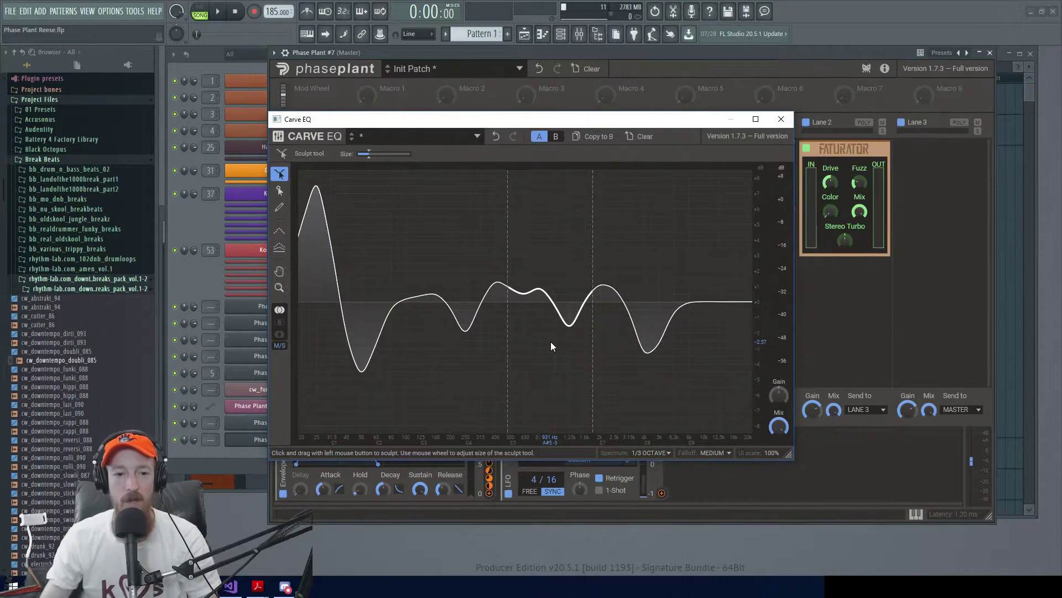
{"action": "left_click", "coordinate": [279, 206]}
Draw a broad hump, then boost 80 Hz sharply and cut a deep notch at 160 Hz.
{"action": "mouse_move", "coordinate": [316, 238]}
{"action": "left_mouse_down"}
{"action": "mouse_move", "coordinate": [497, 269]}
{"action": "mouse_move", "coordinate": [681, 268]}
{"action": "mouse_move", "coordinate": [418, 349]}
{"action": "mouse_move", "coordinate": [335, 232]}
{"action": "left_mouse_up"}
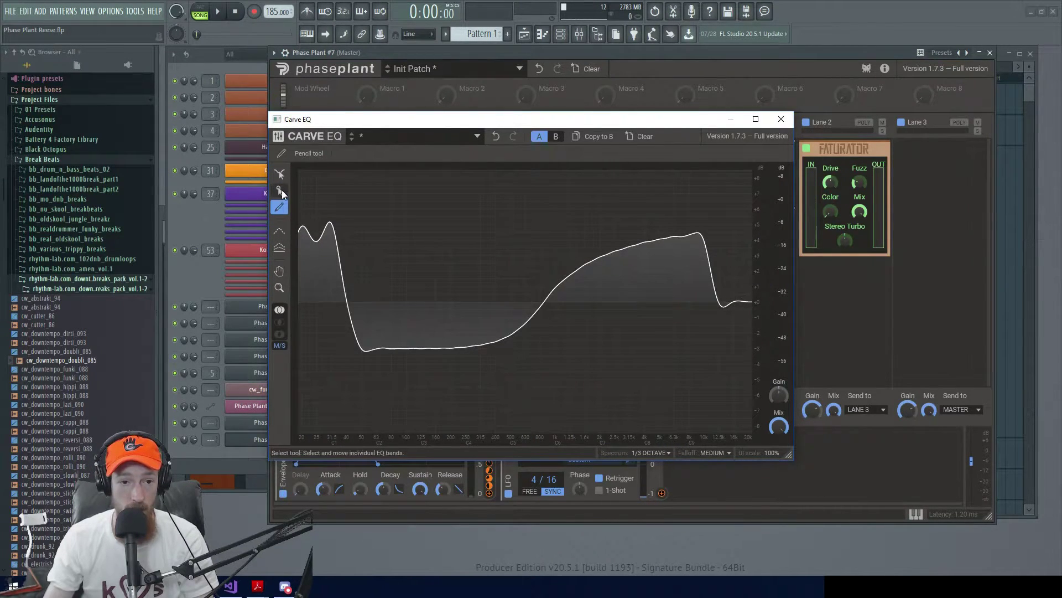
{"action": "left_click", "coordinate": [280, 191]}
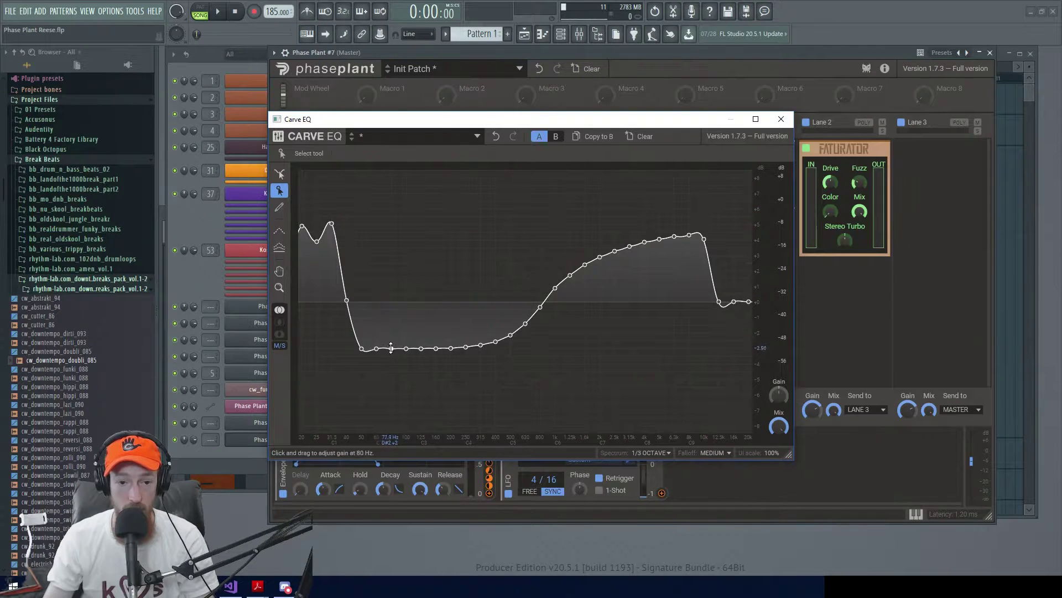
{"action": "left_click_drag", "start_coordinate": [392, 347], "coordinate": [391, 203]}
{"action": "left_click_drag", "start_coordinate": [436, 348], "coordinate": [436, 424]}
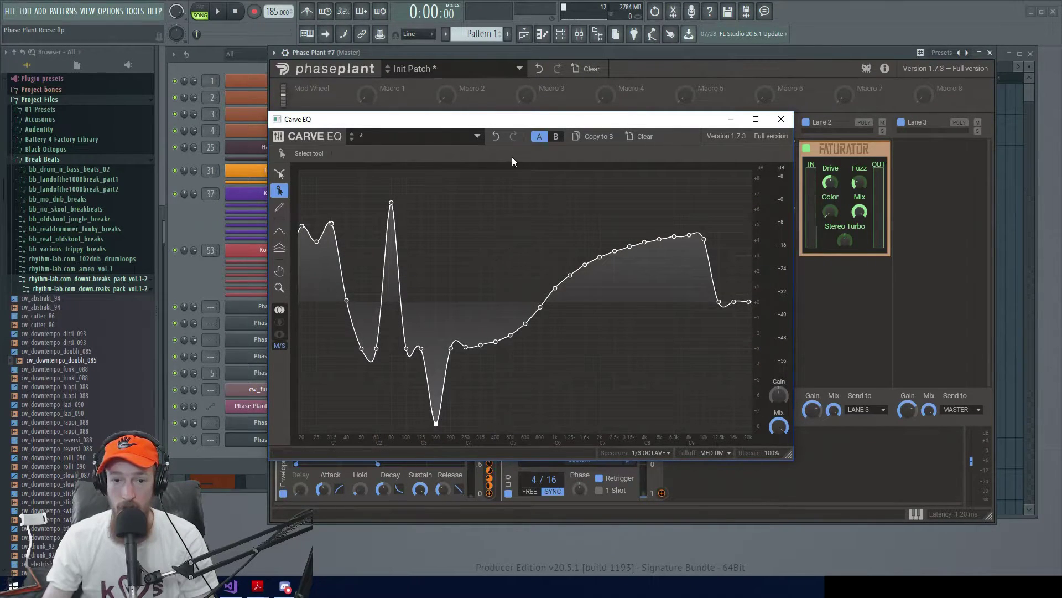
Check the envelope's modulation targets, then switch the Carve EQ to reference spectrum mode.
{"action": "left_click_drag", "start_coordinate": [512, 119], "coordinate": [736, 75]}
{"action": "mouse_move", "coordinate": [487, 493]}
{"action": "left_mouse_down"}
{"action": "mouse_move", "coordinate": [547, 487]}
{"action": "mouse_move", "coordinate": [689, 359]}
{"action": "mouse_move", "coordinate": [646, 308]}
{"action": "mouse_move", "coordinate": [767, 289]}
{"action": "mouse_move", "coordinate": [579, 354]}
{"action": "mouse_move", "coordinate": [499, 498]}
{"action": "mouse_move", "coordinate": [487, 494]}
{"action": "left_mouse_up"}
{"action": "left_click_drag", "start_coordinate": [784, 79], "coordinate": [582, 125]}
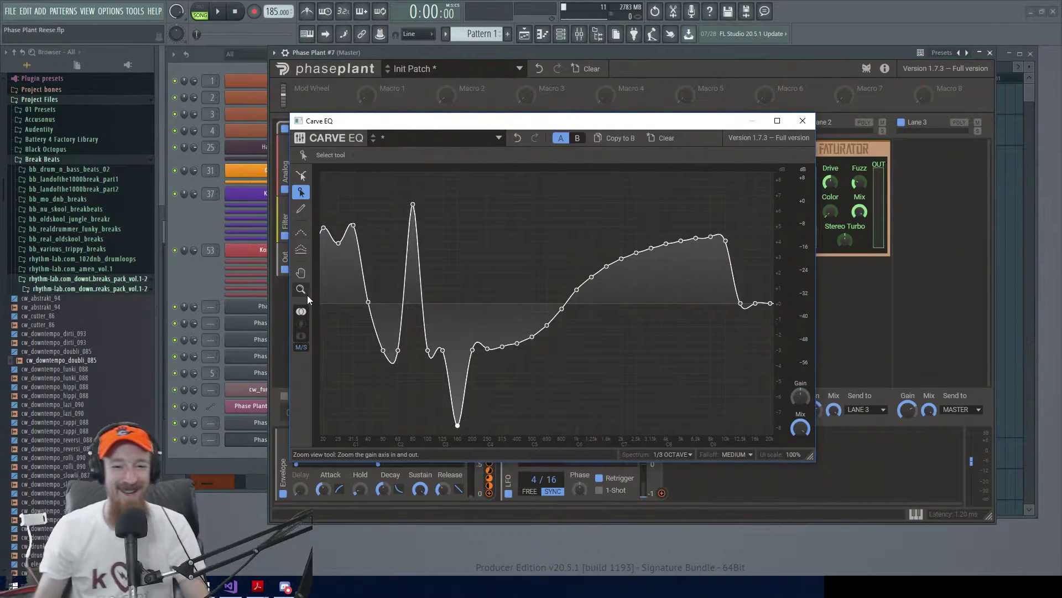
{"action": "left_click", "coordinate": [300, 237]}
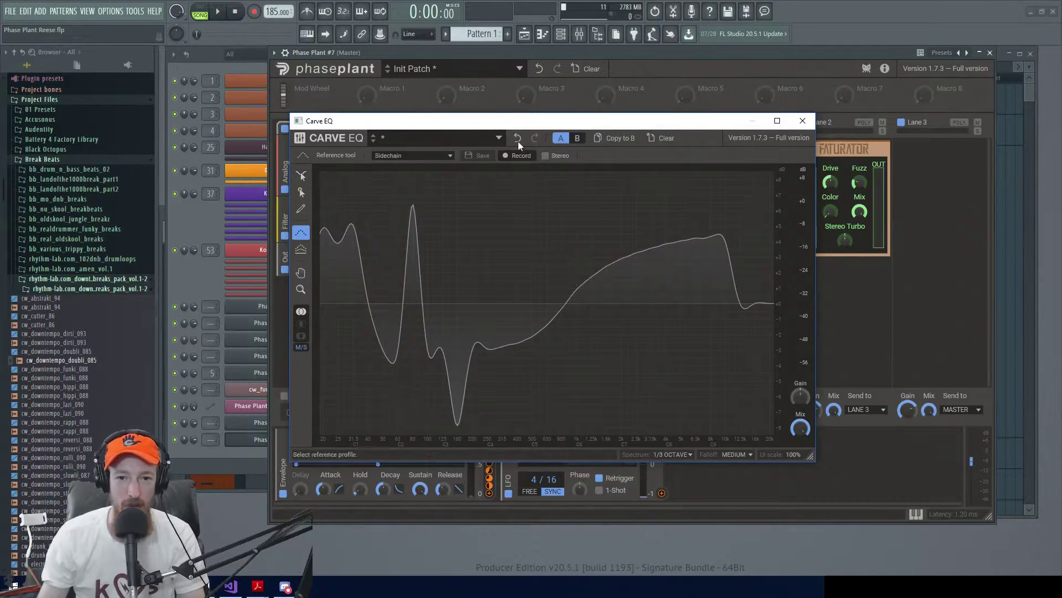
Browse the Carve EQ factory and user preset lists, then close the browser.
{"action": "left_click", "coordinate": [472, 138]}
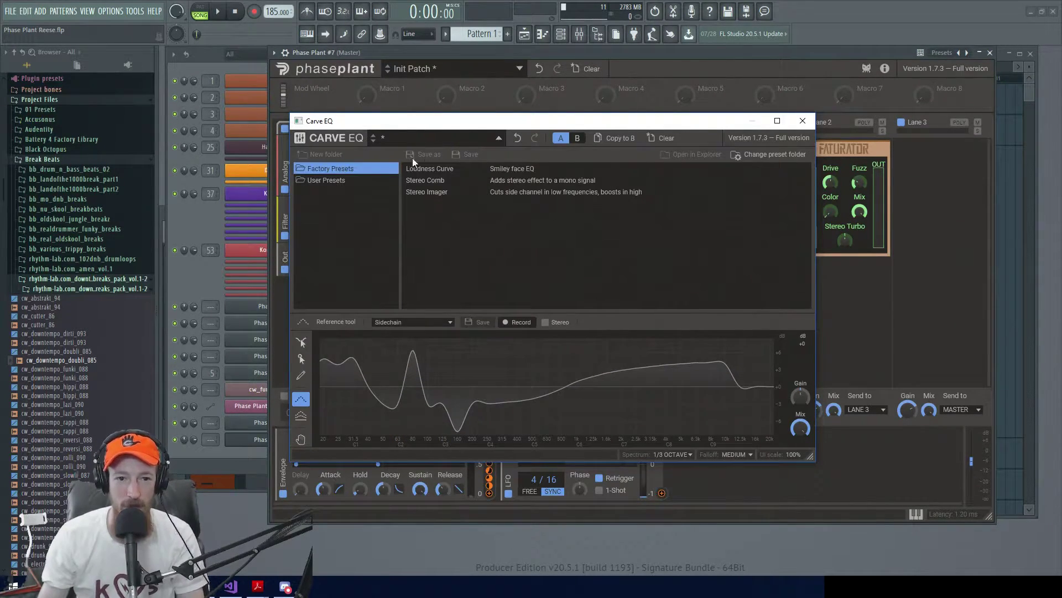
{"action": "left_click", "coordinate": [356, 180]}
{"action": "left_click", "coordinate": [359, 169]}
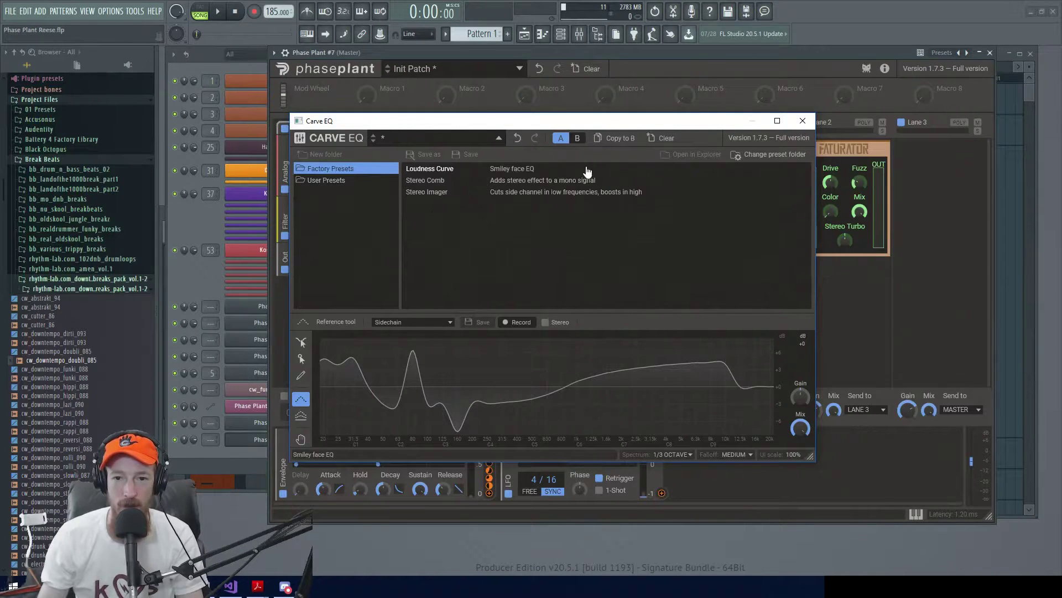
{"action": "left_click", "coordinate": [473, 137]}
Flatten the Carve EQ curve and record the input spectrum with the Match tool.
{"action": "left_click", "coordinate": [661, 137]}
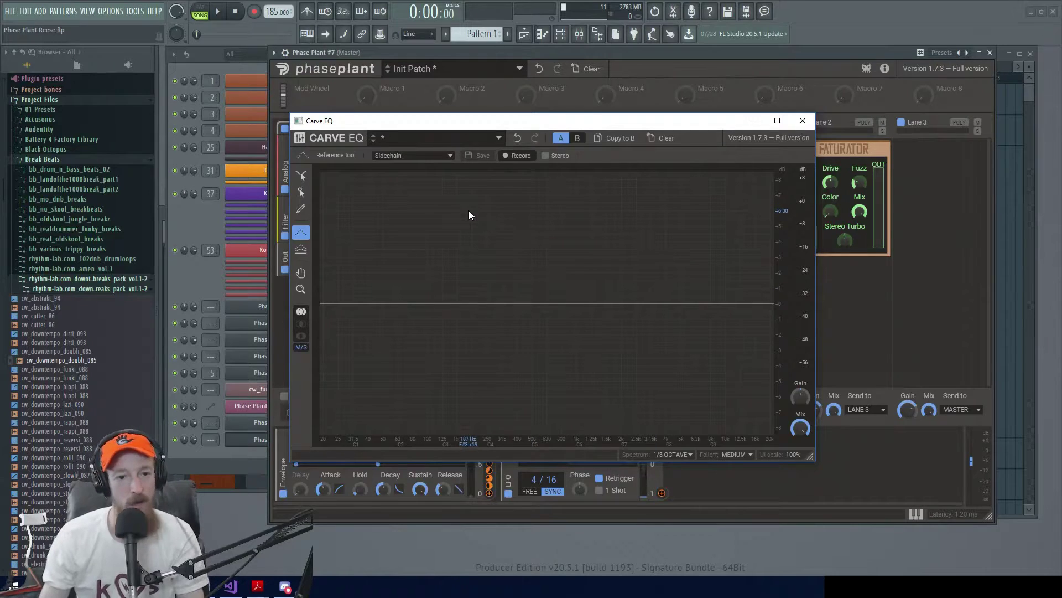
{"action": "left_click", "coordinate": [306, 249]}
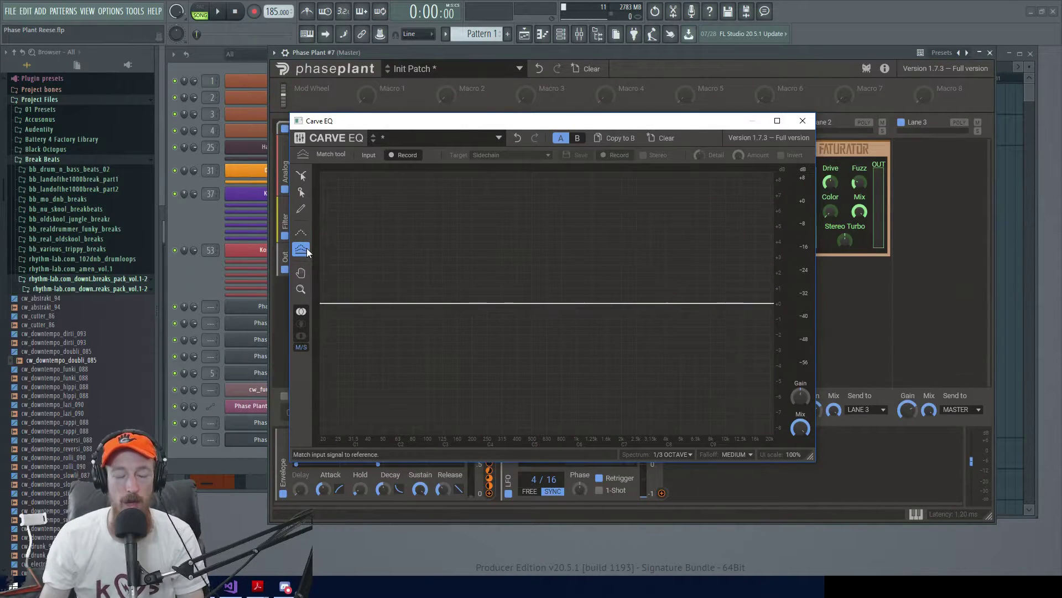
{"action": "left_click", "coordinate": [410, 157]}
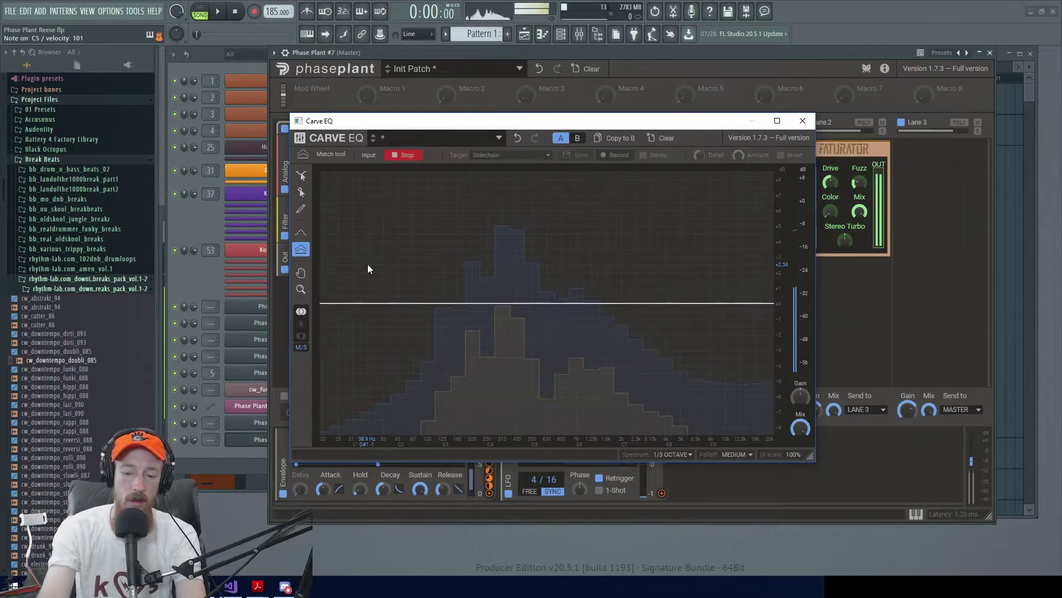
{"action": "left_click", "coordinate": [405, 157]}
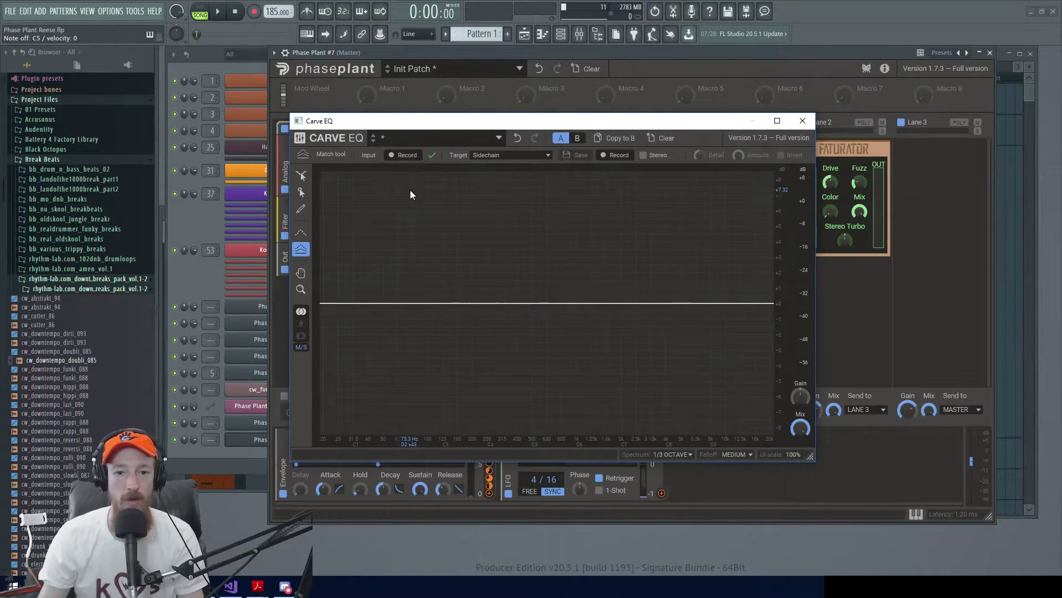
Set the Carve EQ target to Factory profiles > Jazz > All The Things You Are.
{"action": "left_click", "coordinate": [499, 155]}
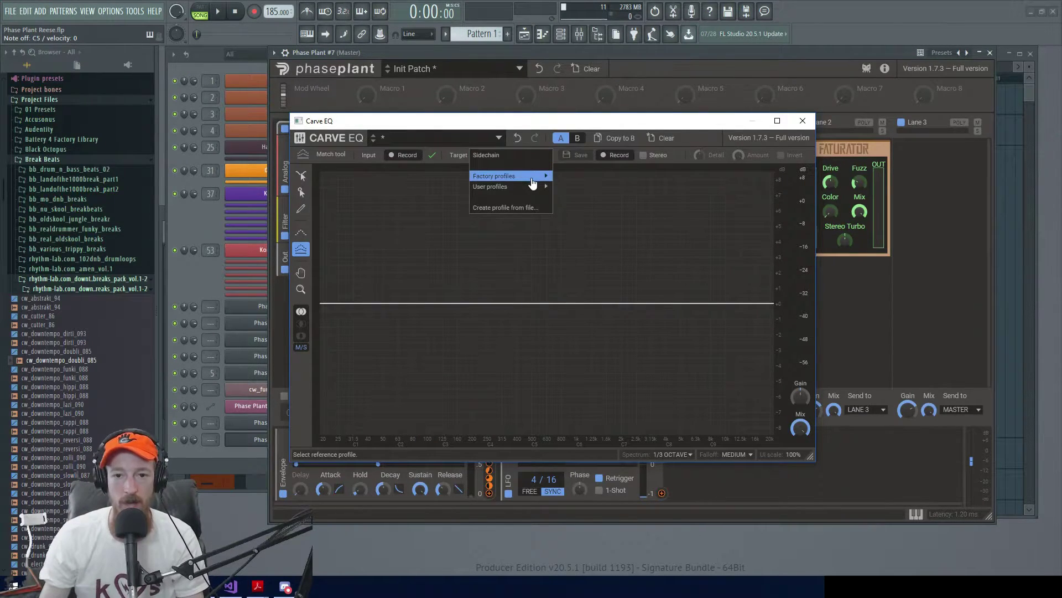
{"action": "mouse_move", "coordinate": [533, 182]}
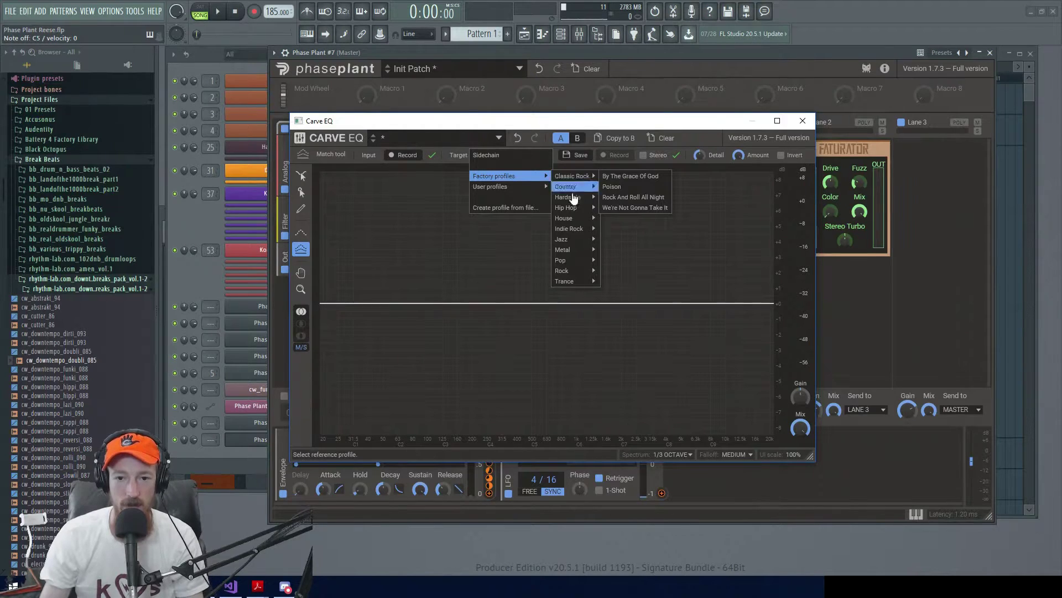
{"action": "mouse_move", "coordinate": [561, 239]}
{"action": "left_click", "coordinate": [617, 242]}
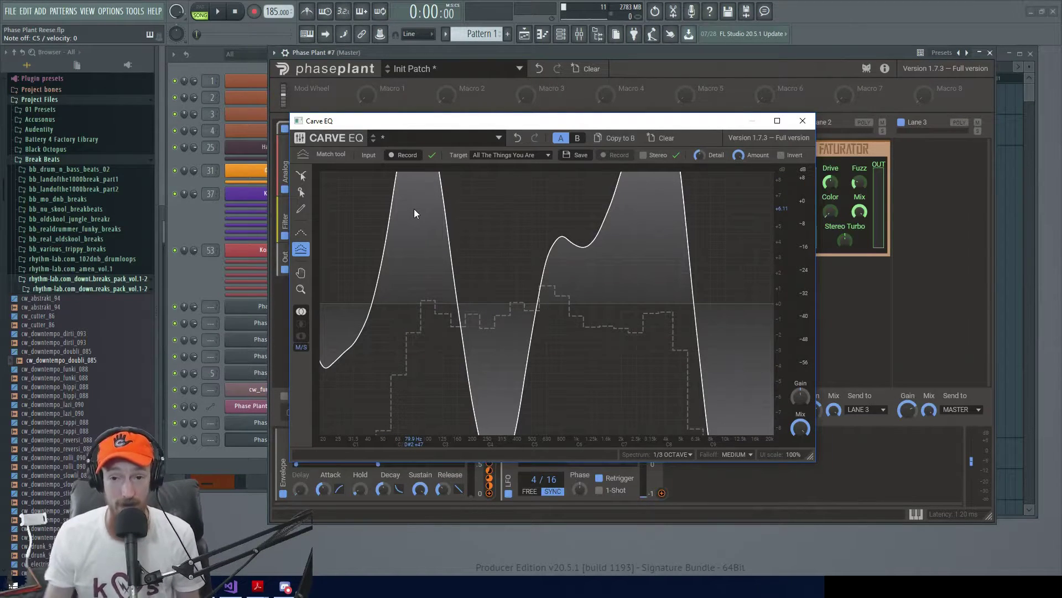
Lower the match Amount, lower then raise Detail, and audition a note.
{"action": "left_click_drag", "start_coordinate": [738, 156], "coordinate": [739, 188]}
{"action": "left_click_drag", "start_coordinate": [699, 155], "coordinate": [700, 158]}
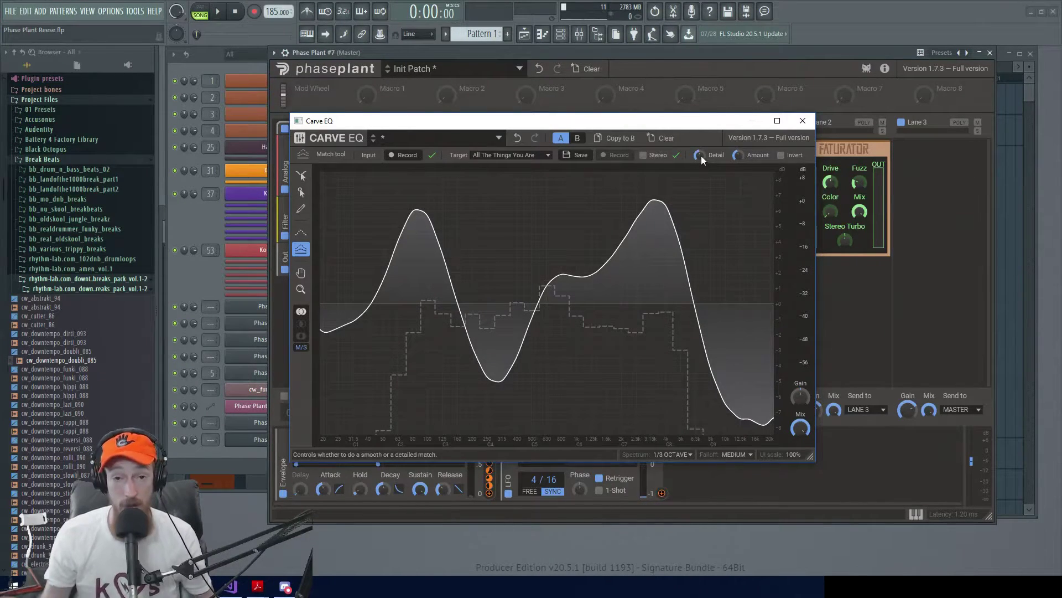
{"action": "left_click_drag", "start_coordinate": [701, 155], "coordinate": [737, 138]}
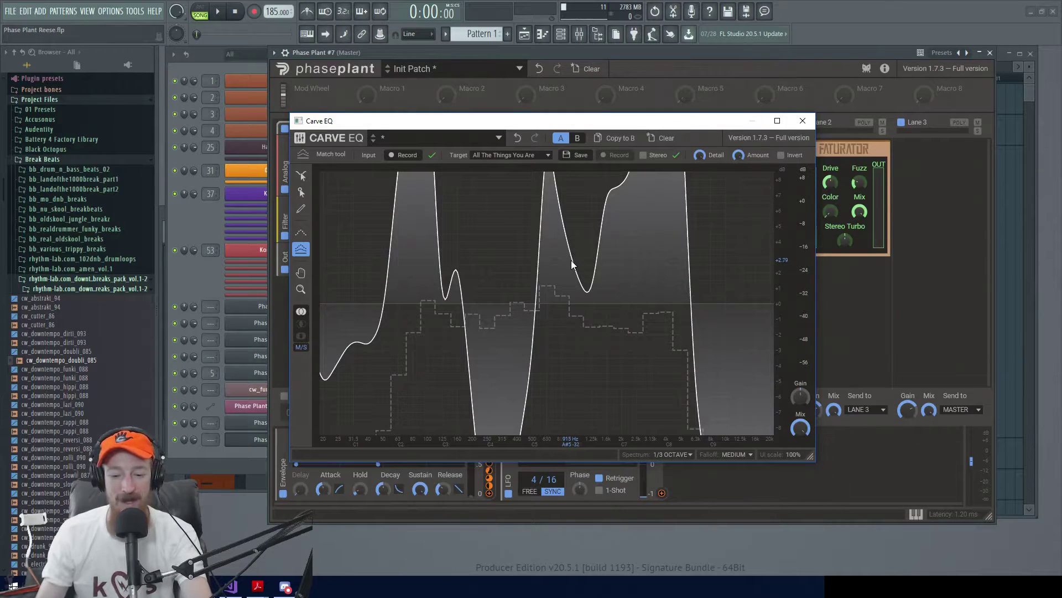
{"action": "key", "text": "b"}
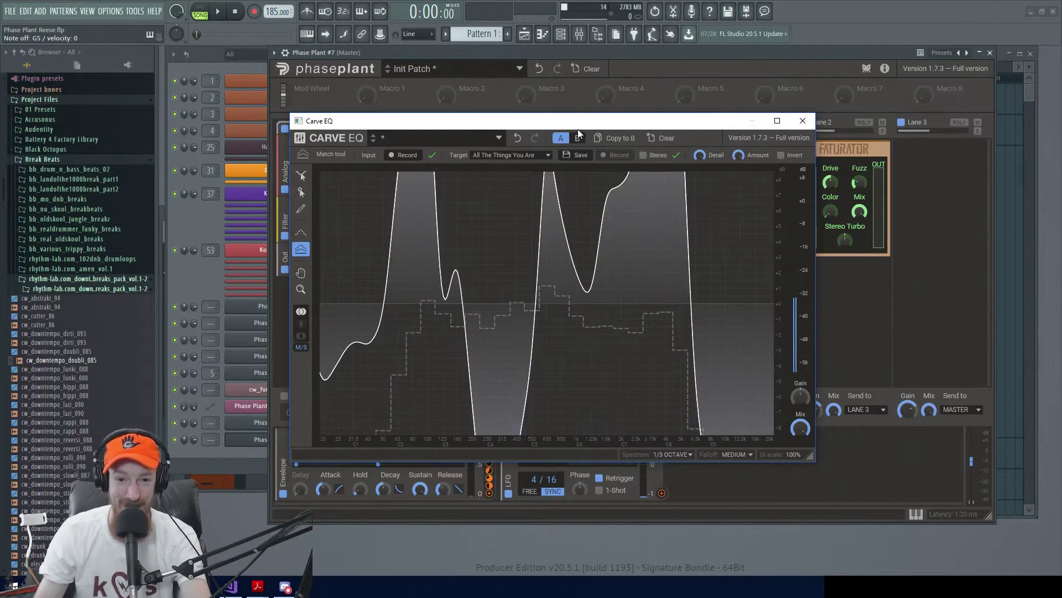
Reselect All The Things You Are as the Carve EQ target, then move the editor up and close it.
{"action": "left_click", "coordinate": [524, 157]}
{"action": "mouse_move", "coordinate": [530, 188]}
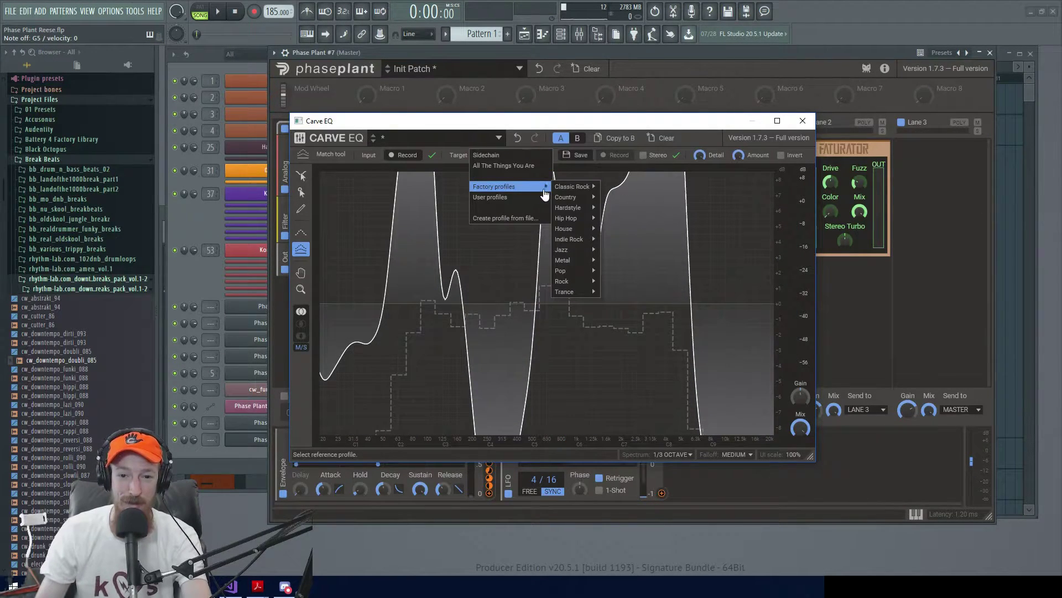
{"action": "mouse_move", "coordinate": [581, 228]}
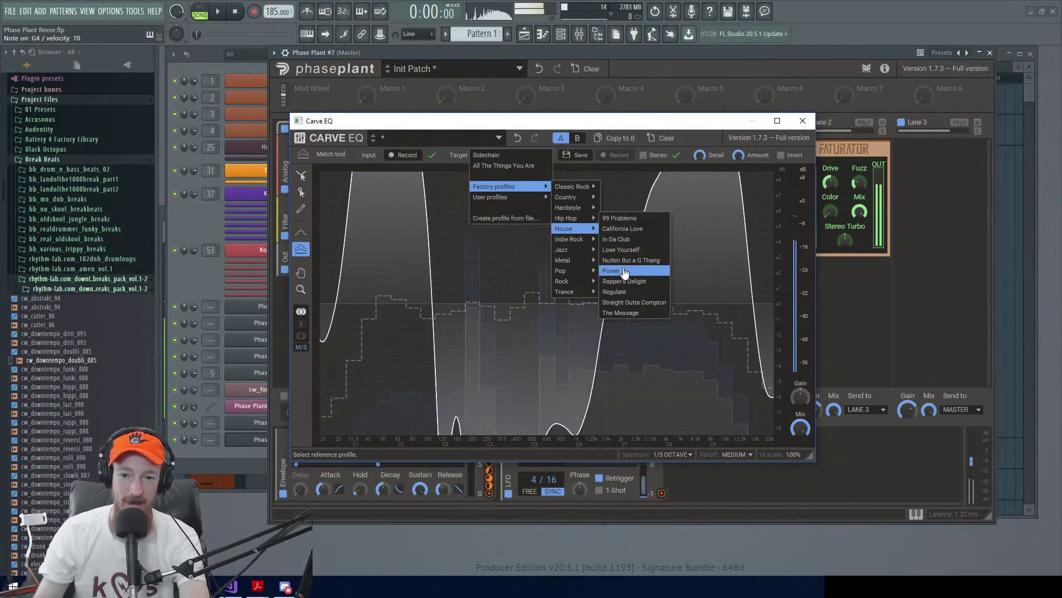
{"action": "mouse_move", "coordinate": [578, 274]}
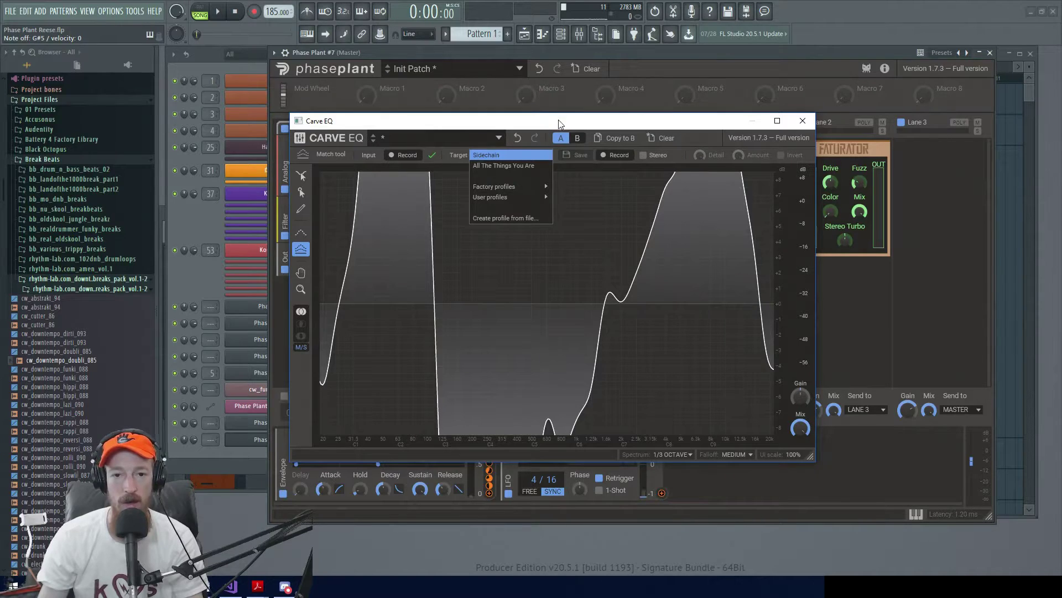
{"action": "left_click", "coordinate": [526, 166]}
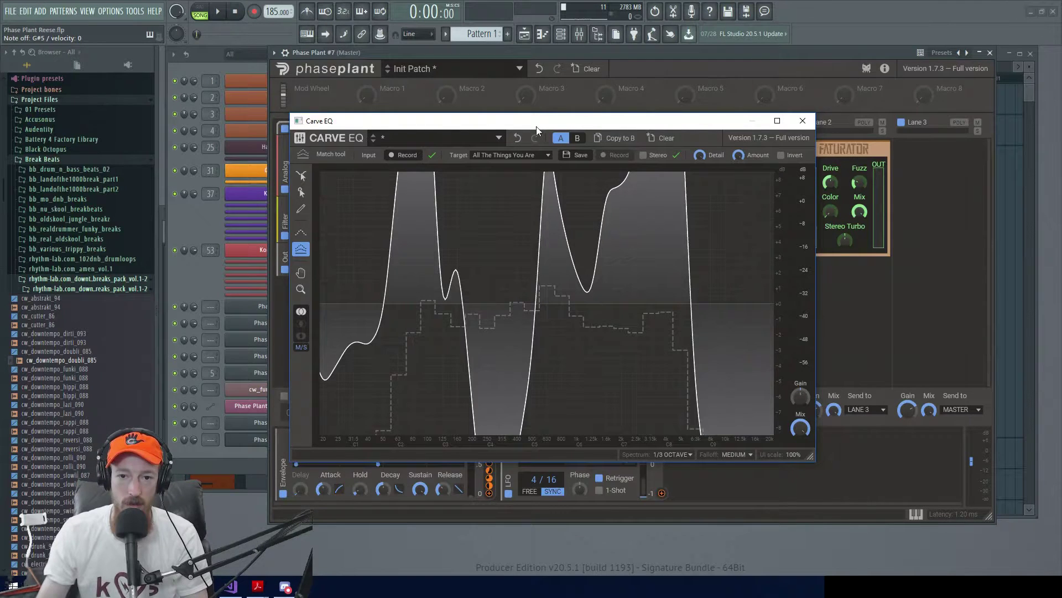
{"action": "left_click_drag", "start_coordinate": [536, 127], "coordinate": [538, 92]}
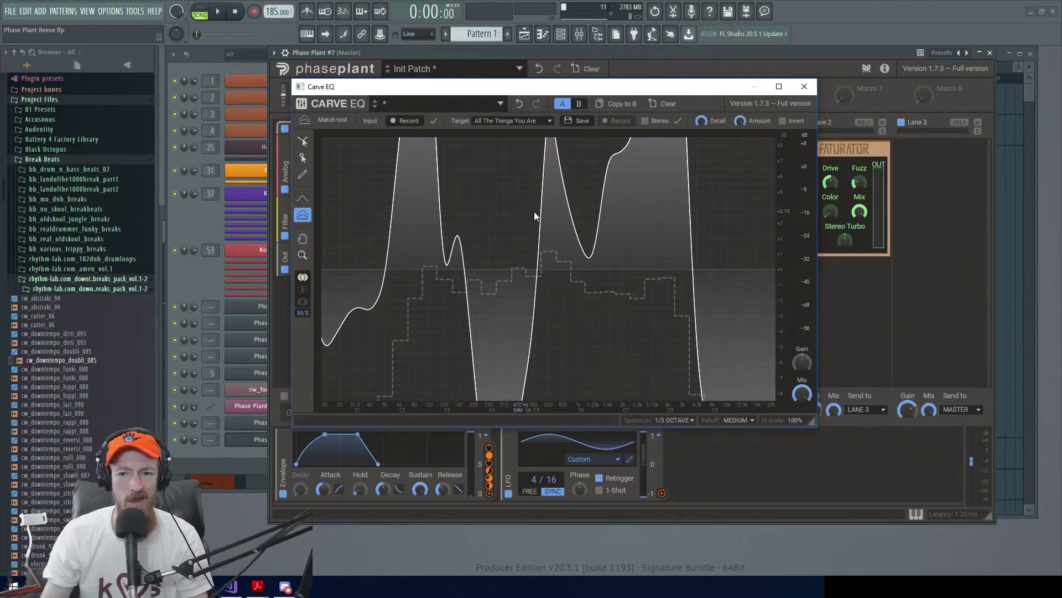
{"action": "left_click", "coordinate": [803, 87]}
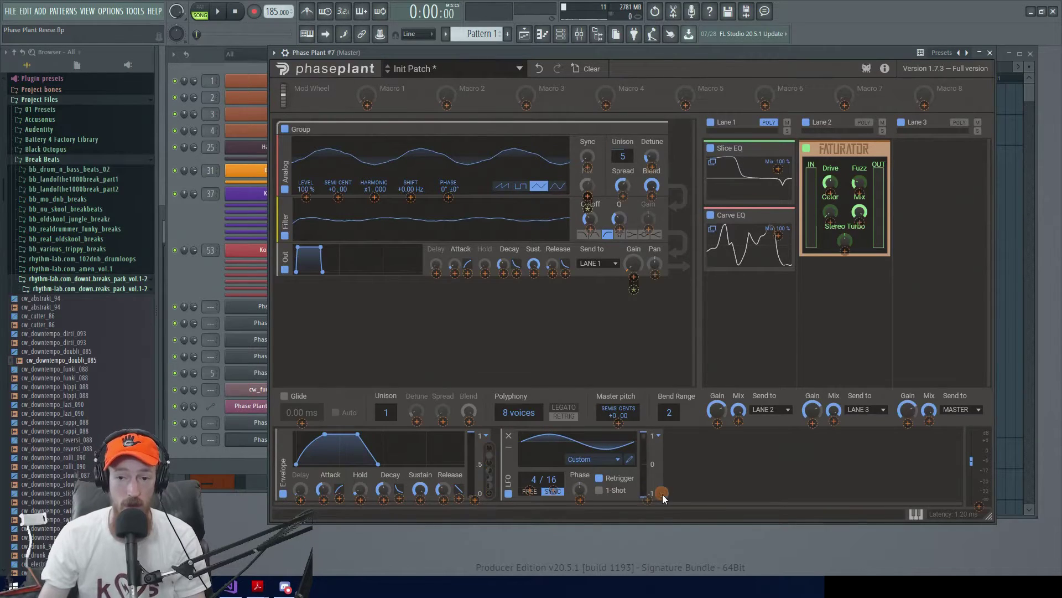
Route the LFO to the Carve EQ mix.
{"action": "left_click_drag", "start_coordinate": [662, 492], "coordinate": [732, 331]}
{"action": "left_click", "coordinate": [764, 244]}
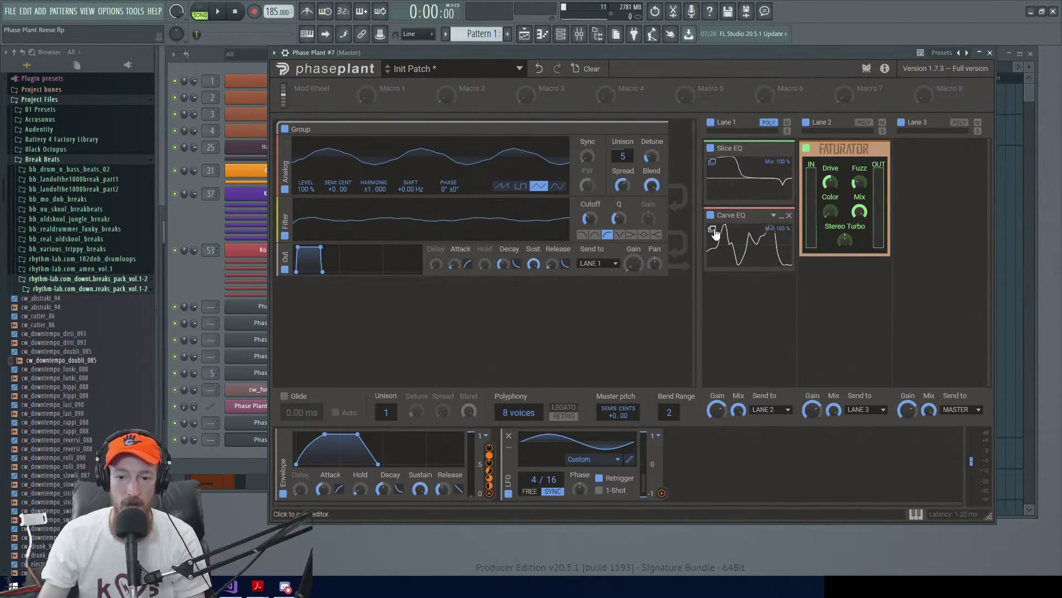
{"action": "left_click_drag", "start_coordinate": [661, 494], "coordinate": [781, 410]}
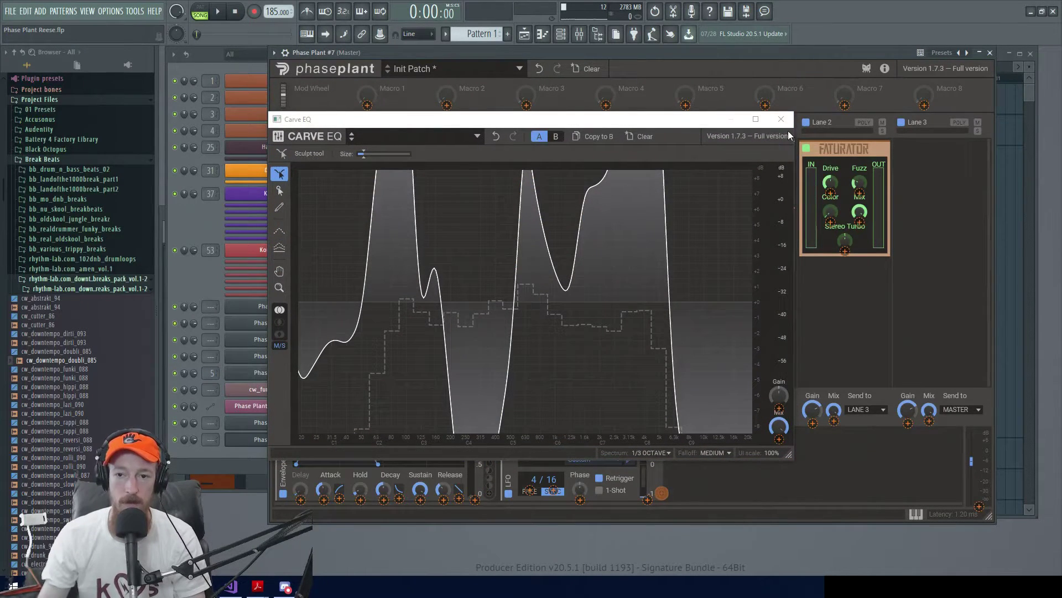
{"action": "left_click", "coordinate": [788, 121]}
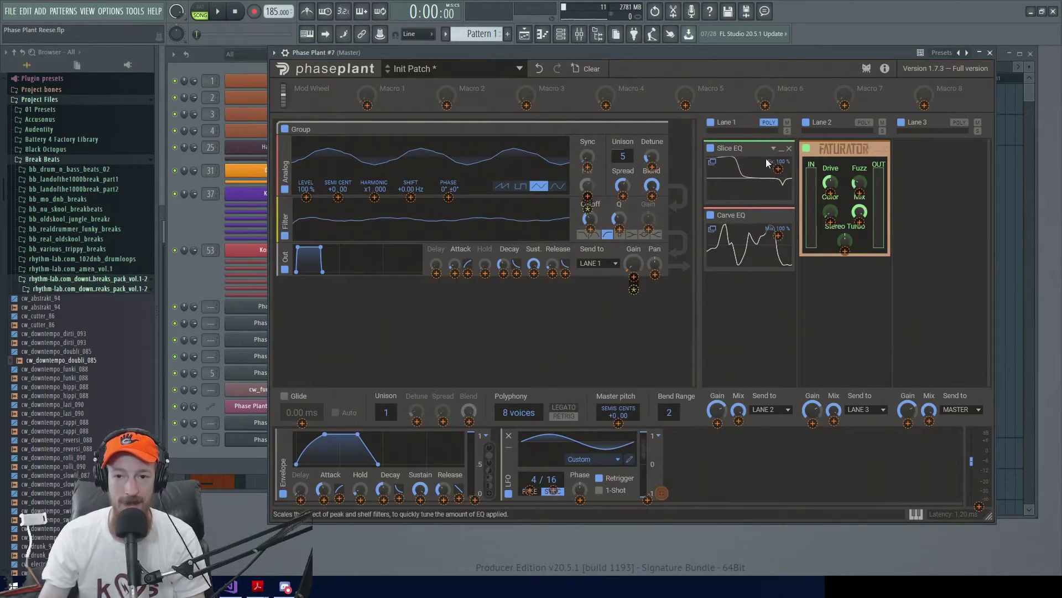
Route the LFO to a Slice EQ parameter, then bring FL Studio's Channel rack forward.
{"action": "left_click", "coordinate": [712, 162]}
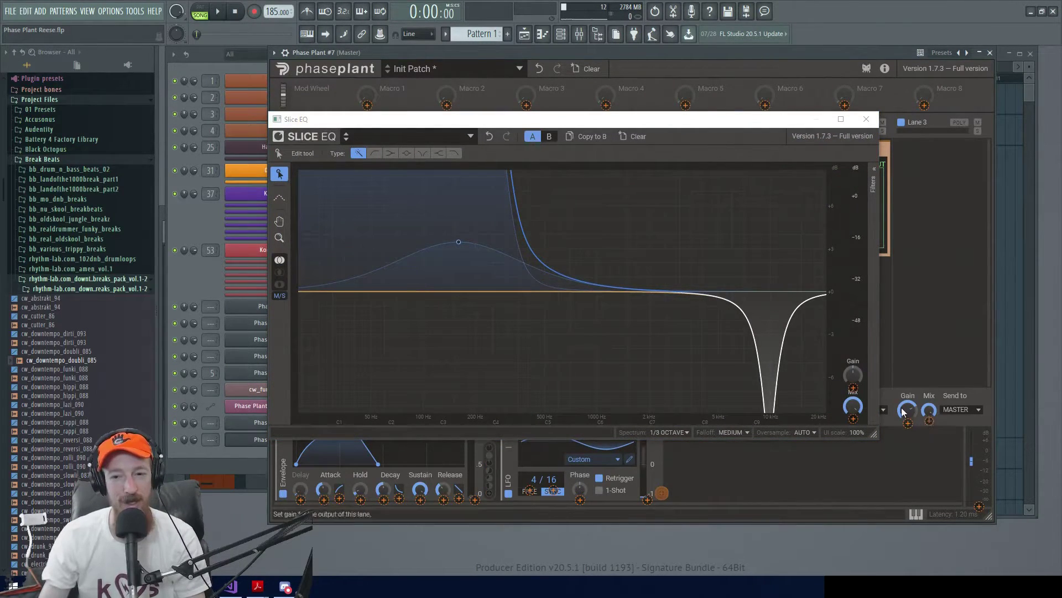
{"action": "left_click_drag", "start_coordinate": [662, 493], "coordinate": [680, 205]}
{"action": "left_click_drag", "start_coordinate": [692, 119], "coordinate": [655, 107]}
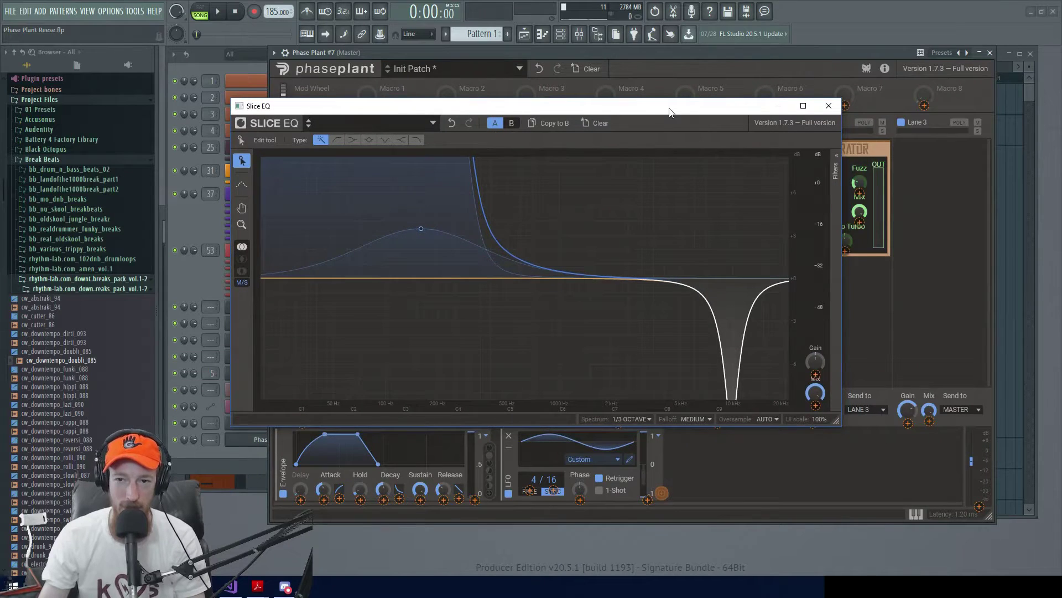
{"action": "left_click", "coordinate": [830, 110]}
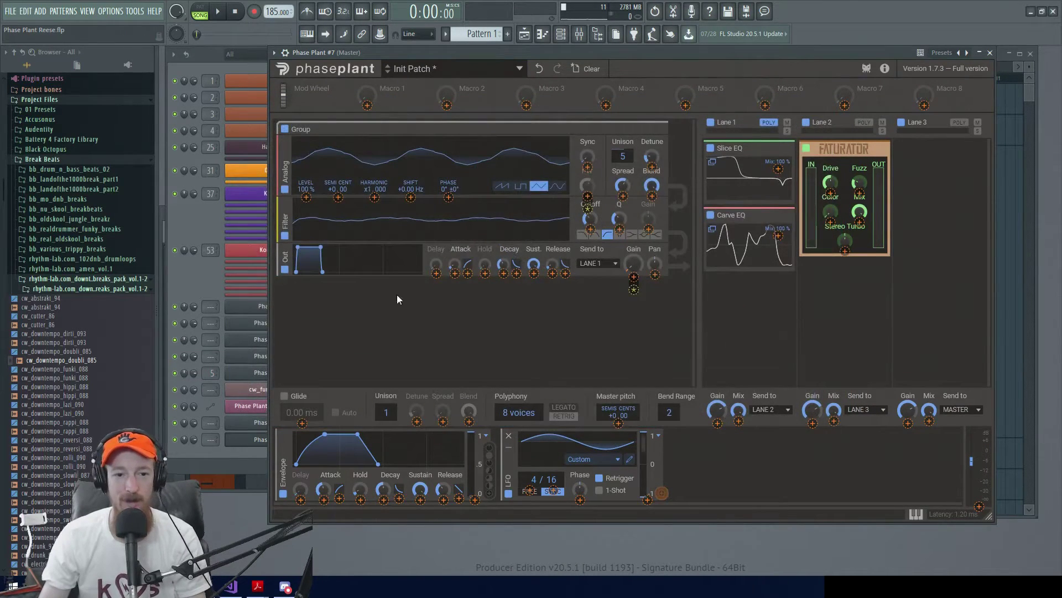
{"action": "left_click", "coordinate": [187, 283]}
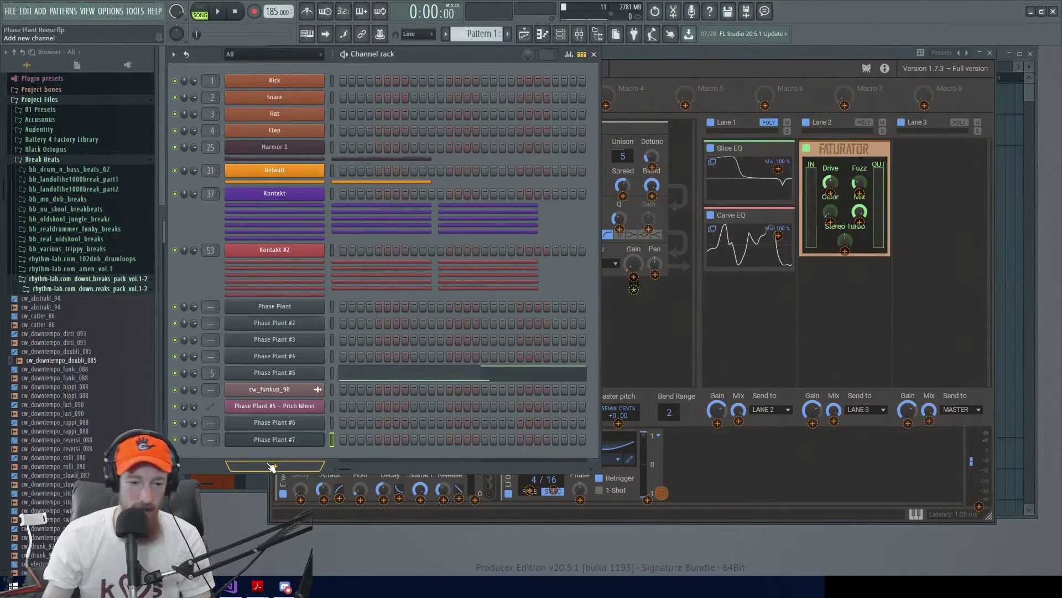
Add a new Phase Plant channel with an Analog generator.
{"action": "left_click", "coordinate": [267, 464]}
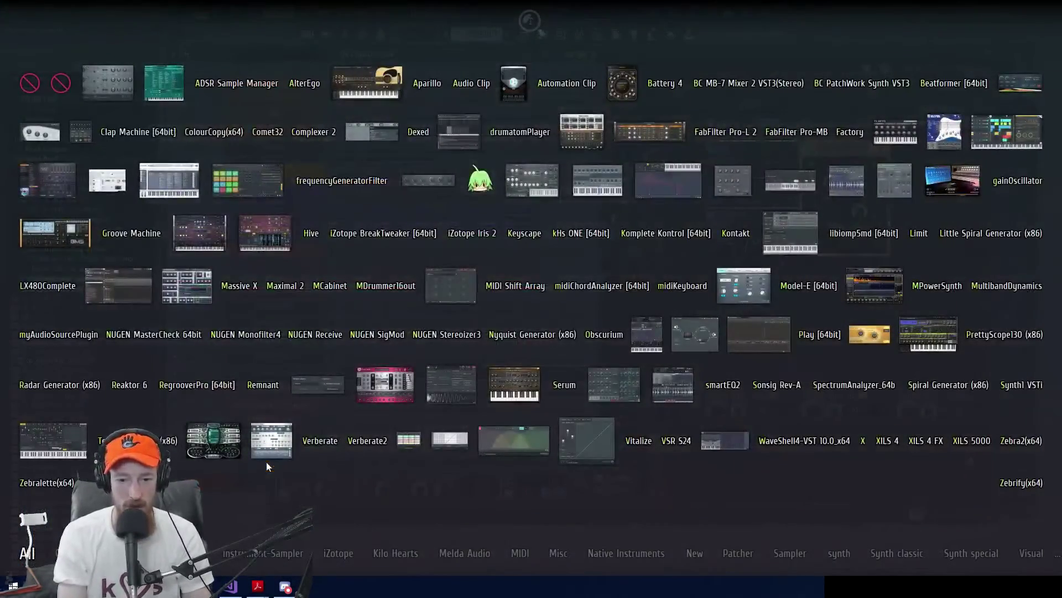
{"action": "type", "text": "phase"}
{"action": "left_click", "coordinate": [760, 337]}
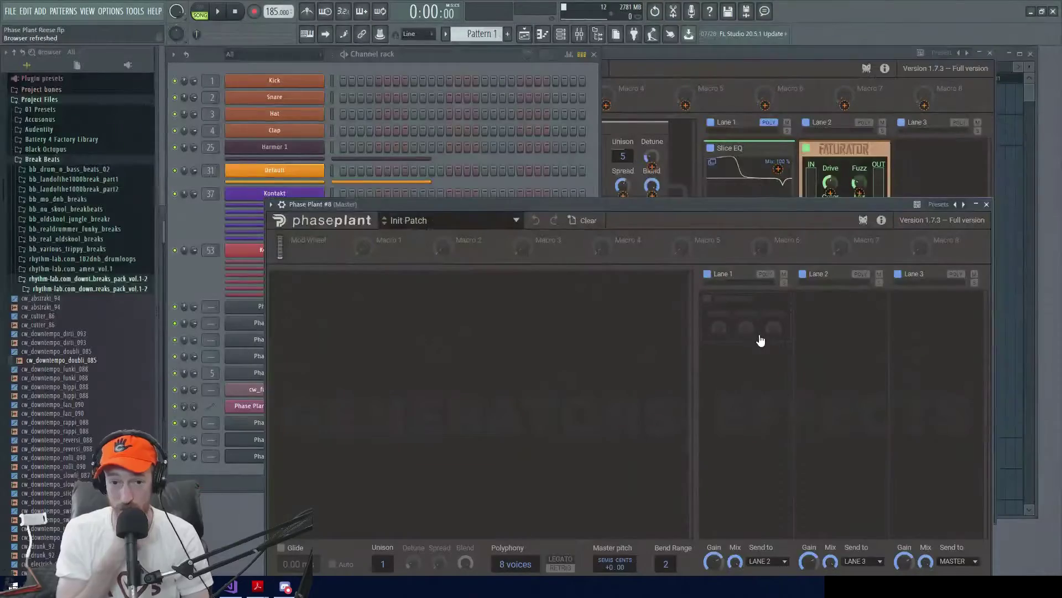
{"action": "left_click", "coordinate": [570, 300]}
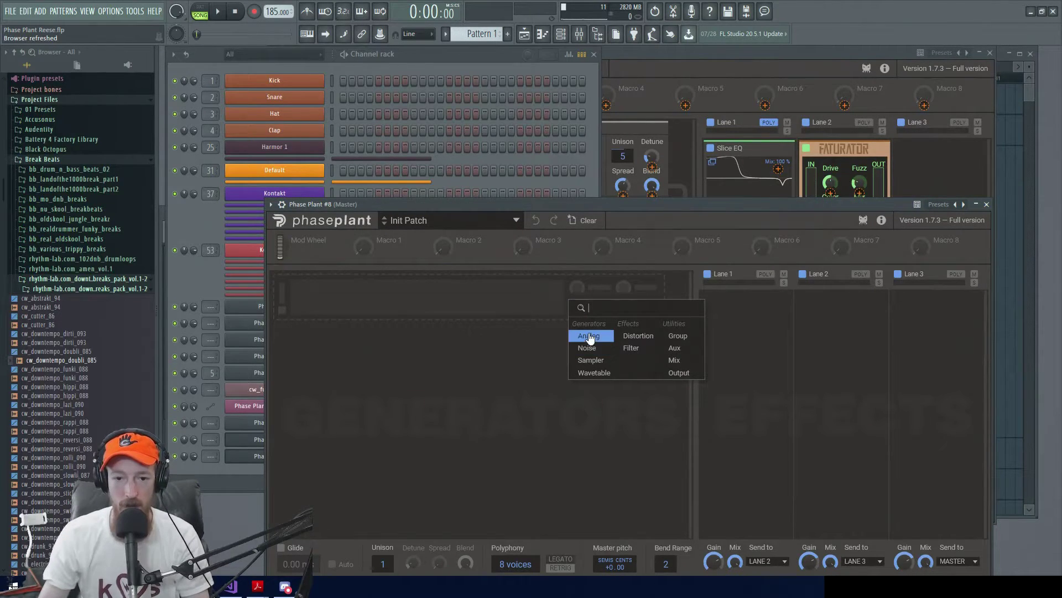
{"action": "left_click", "coordinate": [586, 335]}
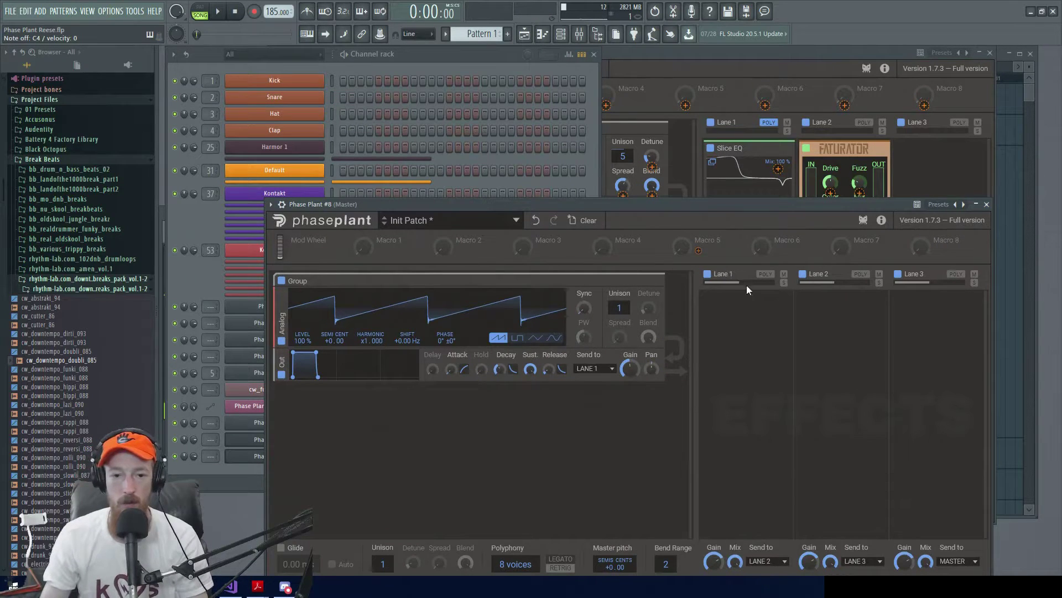
Add a Slice EQ to Lane 1 with a 132 Hz cut, 1.17 kHz dip and 3.23 kHz boost.
{"action": "left_click", "coordinate": [744, 314]}
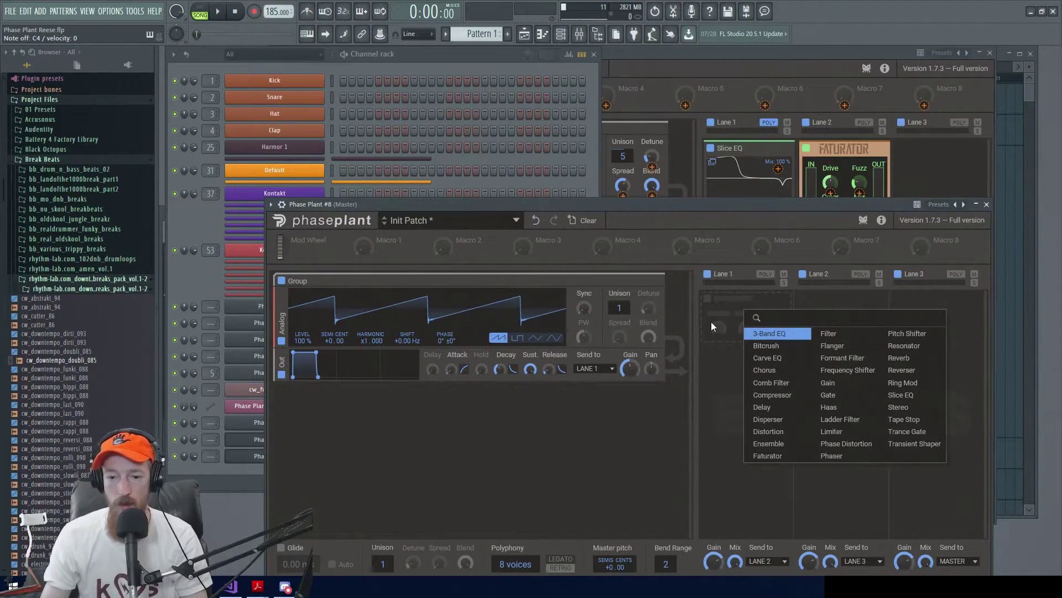
{"action": "type", "text": "slice"}
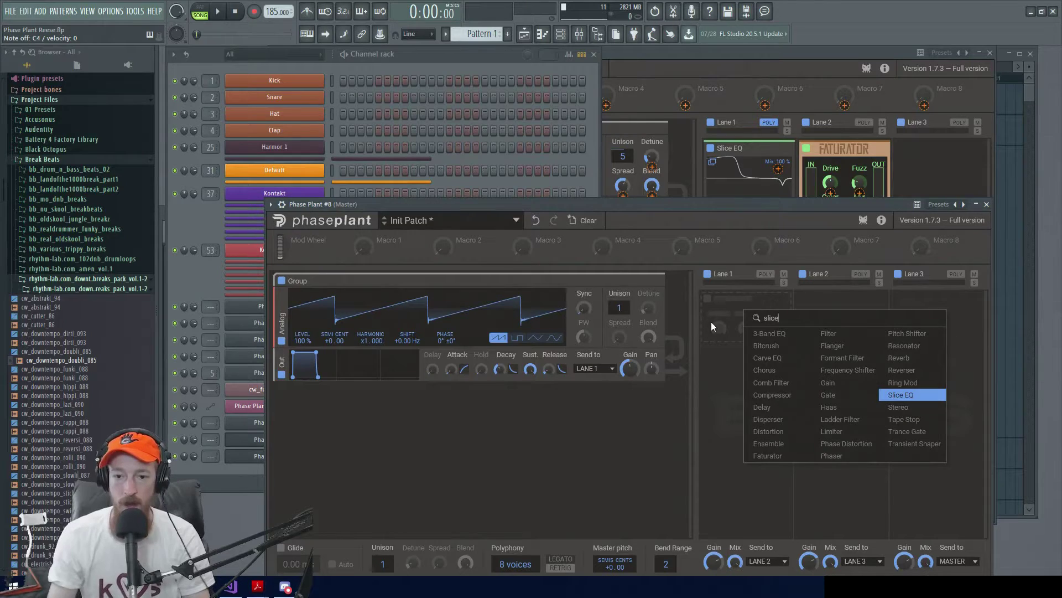
{"action": "key", "text": "Return"}
{"action": "left_click", "coordinate": [709, 312]}
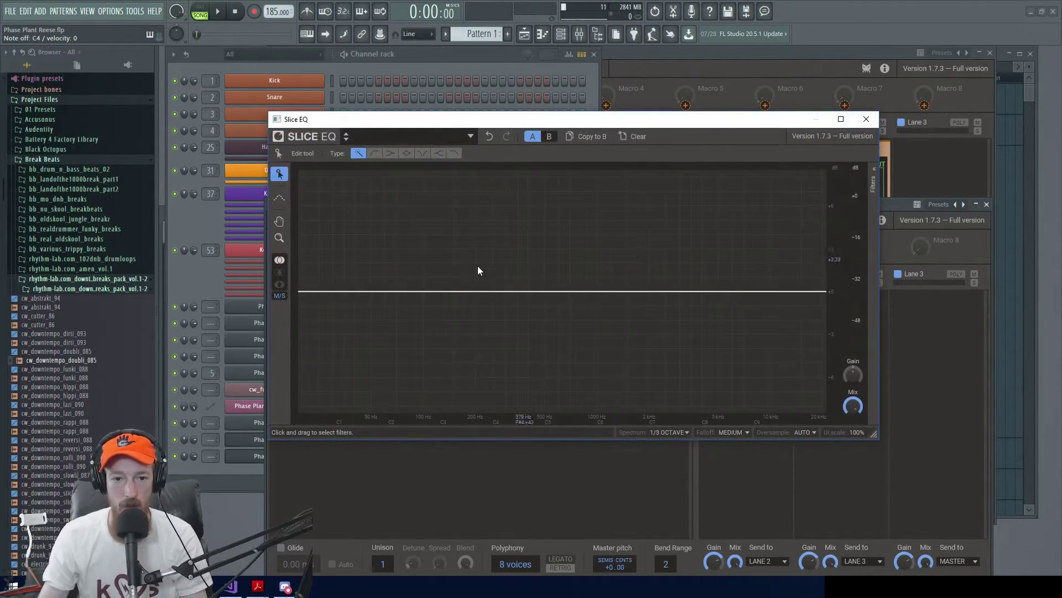
{"action": "left_click_drag", "start_coordinate": [405, 292], "coordinate": [445, 390]}
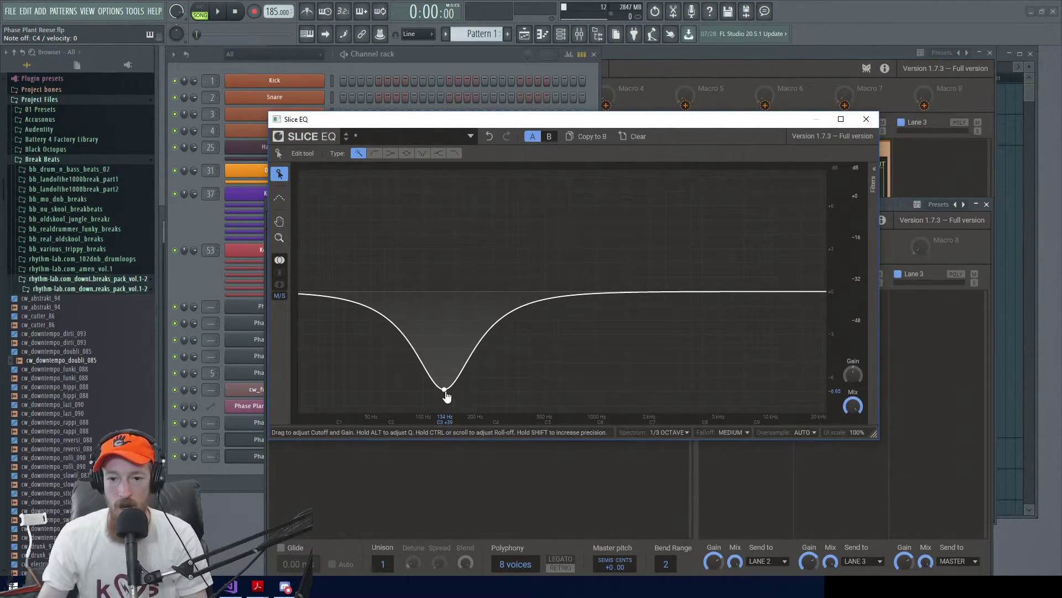
{"action": "left_click_drag", "start_coordinate": [609, 291], "coordinate": [624, 326]}
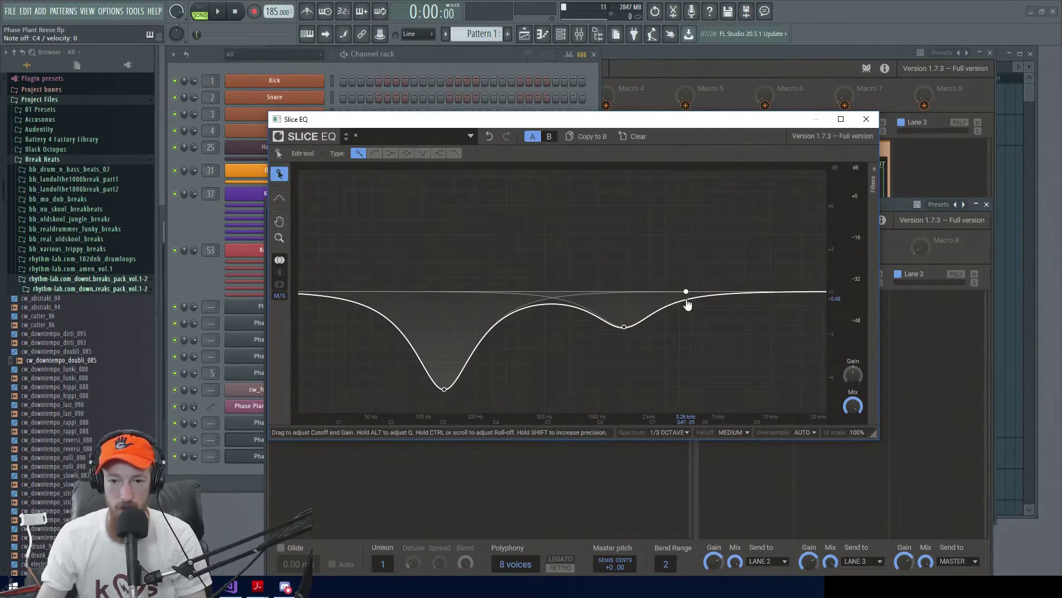
{"action": "left_click_drag", "start_coordinate": [687, 301], "coordinate": [687, 237]}
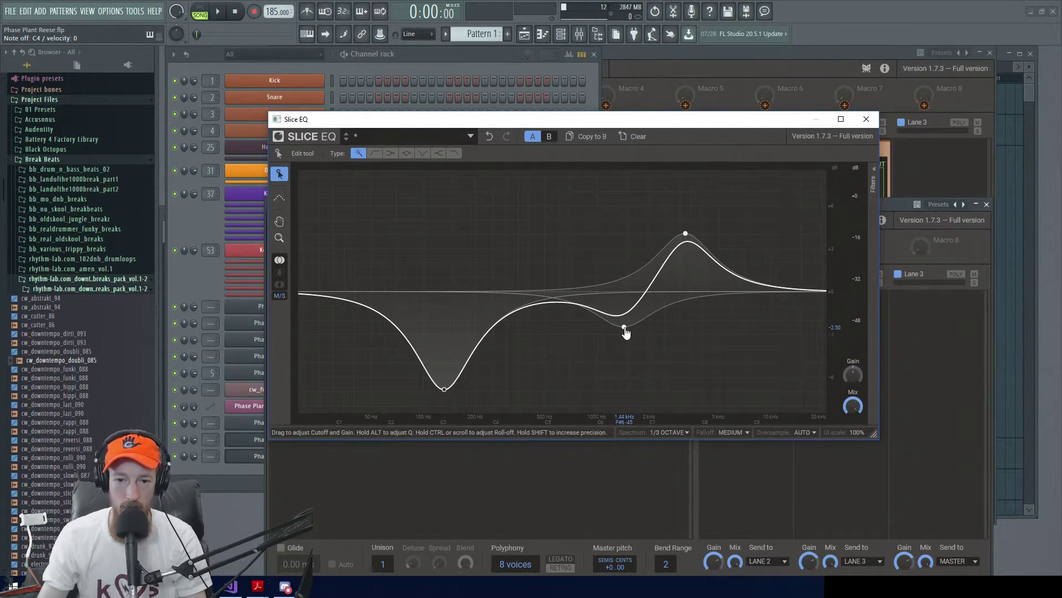
{"action": "left_click_drag", "start_coordinate": [626, 331], "coordinate": [610, 349]}
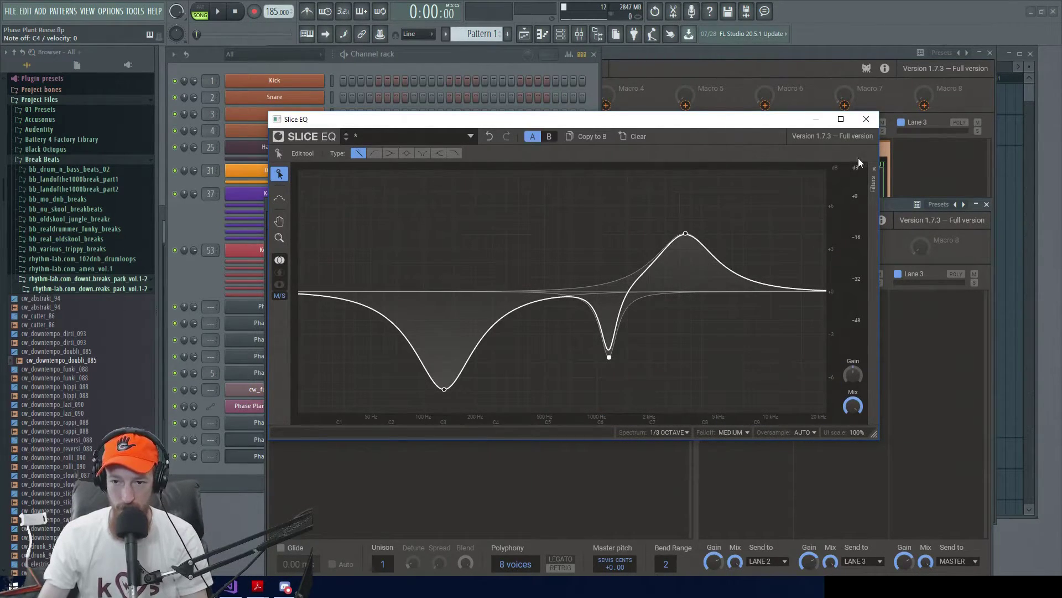
{"action": "left_click", "coordinate": [873, 169]}
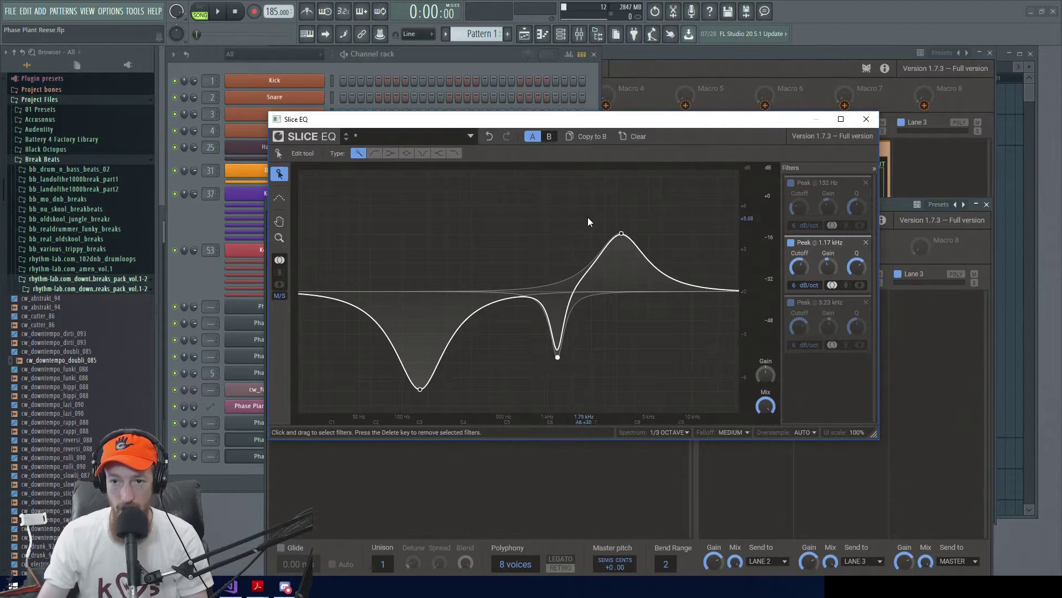
{"action": "left_click_drag", "start_coordinate": [785, 120], "coordinate": [795, 67]}
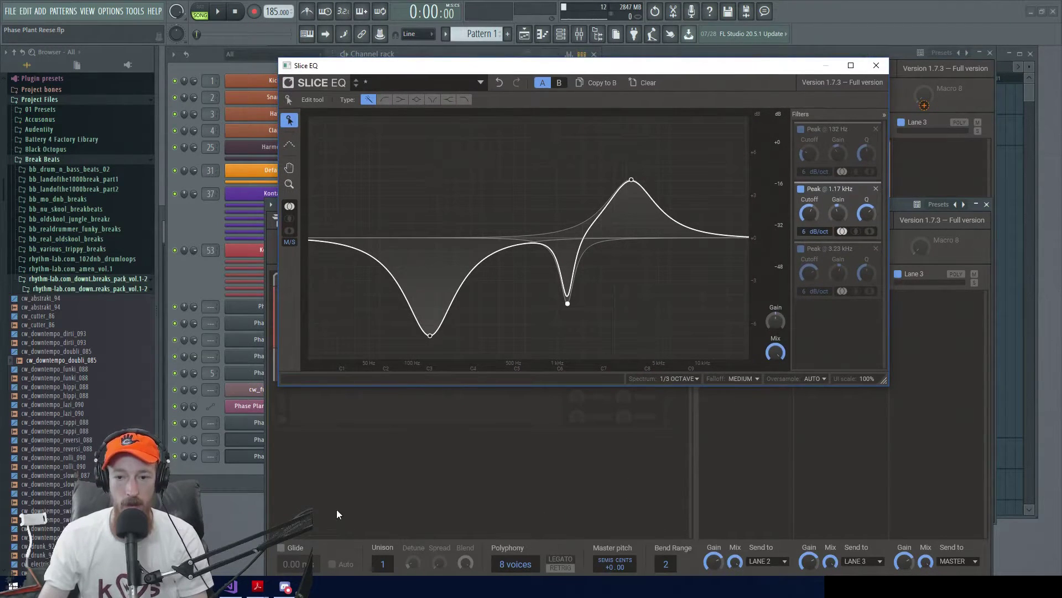
Add envelope modulators and route one to the 132 Hz and 3.23 kHz band cutoffs.
{"action": "left_click_drag", "start_coordinate": [901, 201], "coordinate": [913, 68]}
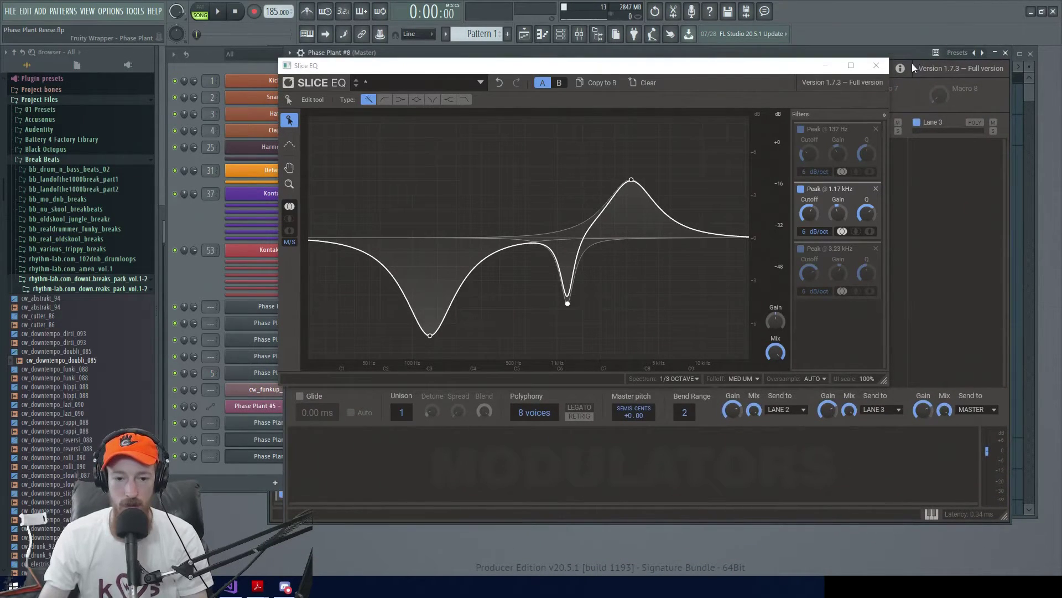
{"action": "left_click", "coordinate": [407, 447]}
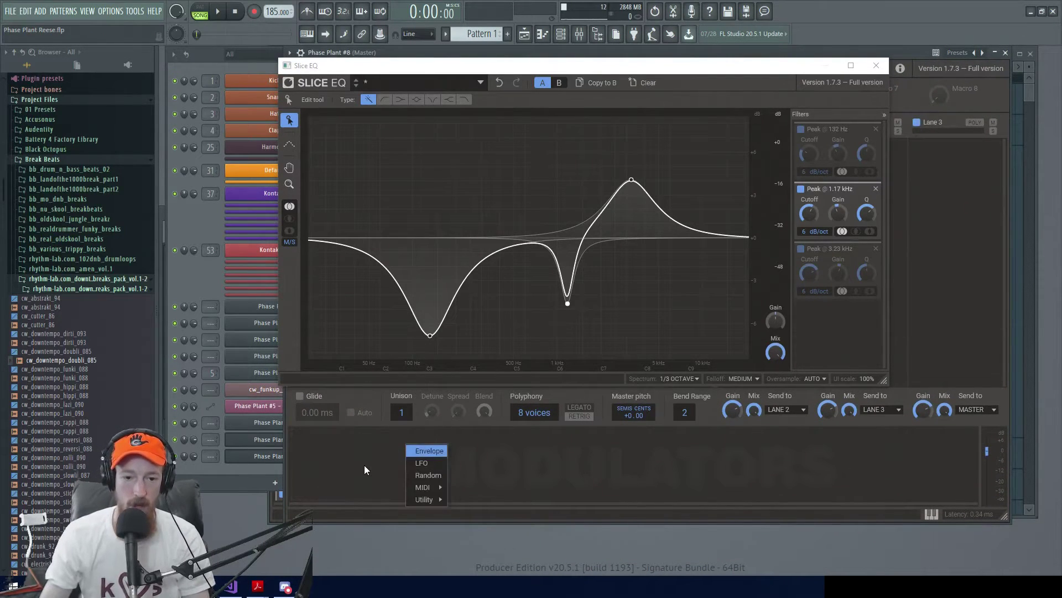
{"action": "left_click", "coordinate": [430, 452]}
{"action": "left_click", "coordinate": [524, 456]}
{"action": "left_click", "coordinate": [543, 461]}
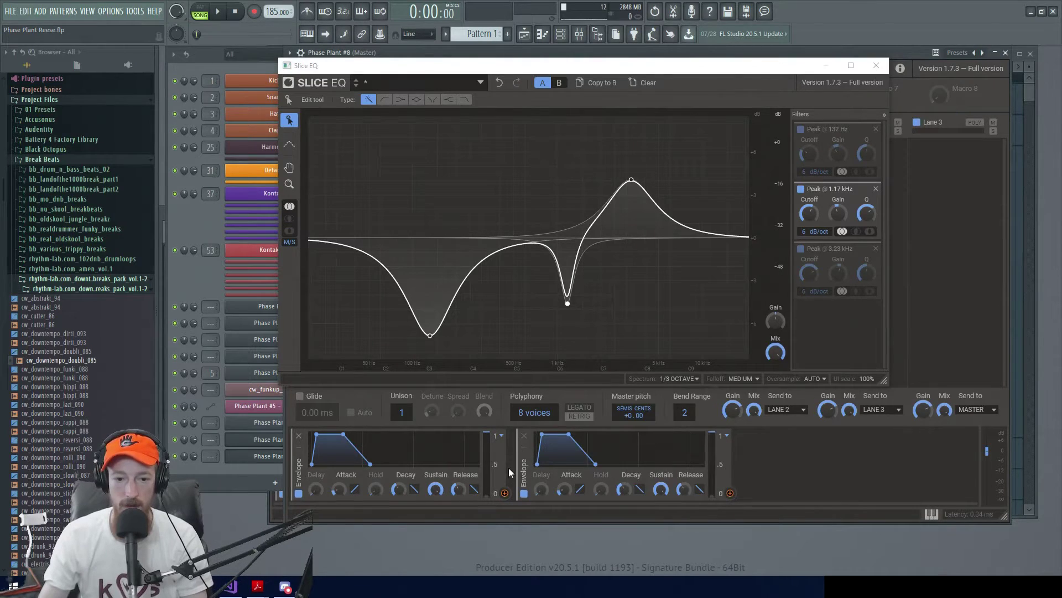
{"action": "left_click_drag", "start_coordinate": [504, 492], "coordinate": [809, 166]}
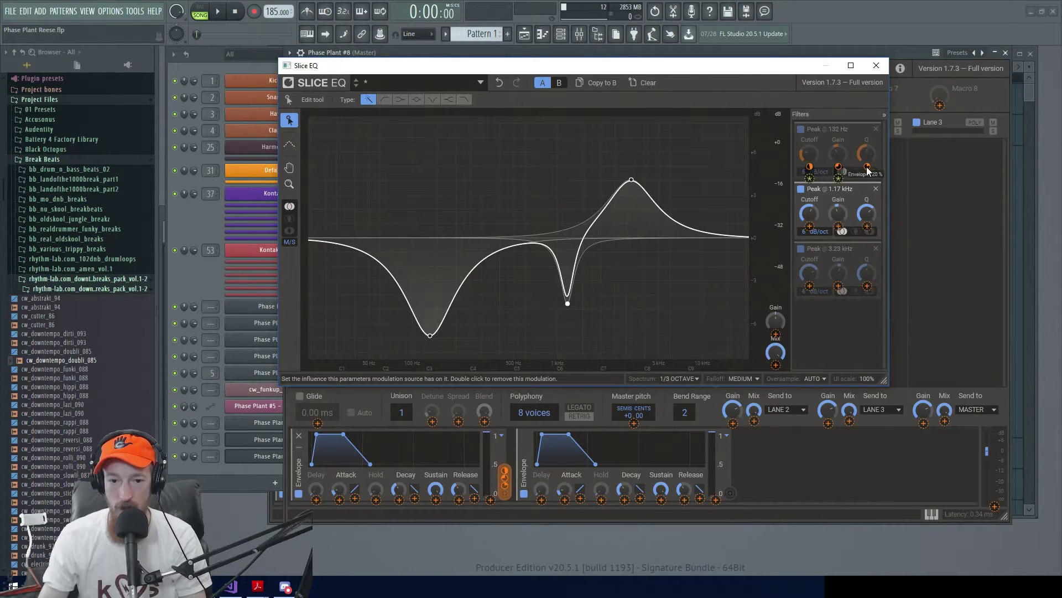
{"action": "left_click_drag", "start_coordinate": [504, 478], "coordinate": [809, 285]}
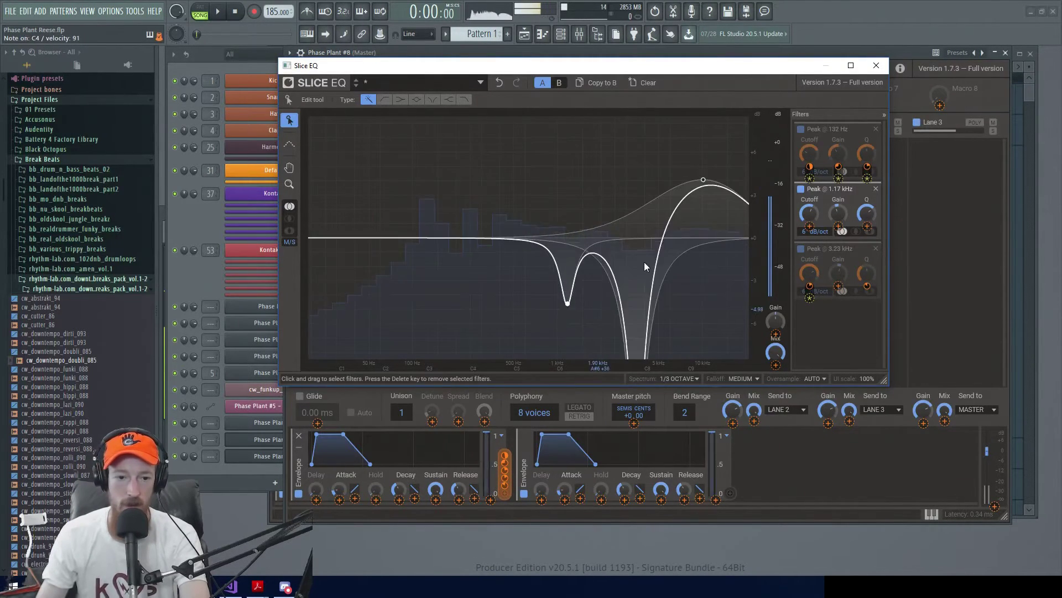
Route the second envelope to the EQ bands and lengthen both envelopes' attacks.
{"action": "left_click_drag", "start_coordinate": [338, 489], "coordinate": [338, 481]}
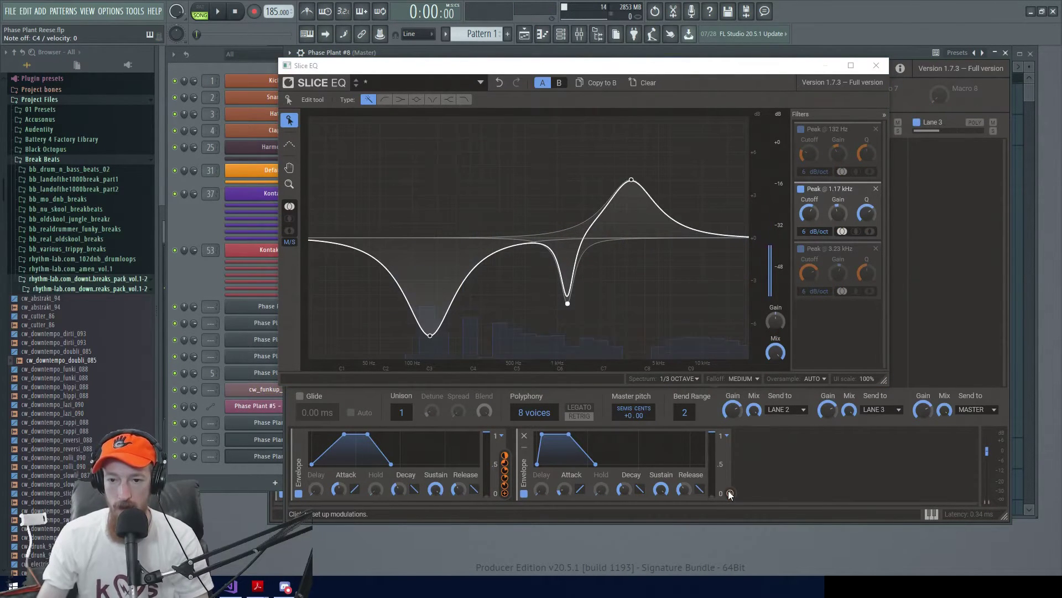
{"action": "mouse_move", "coordinate": [729, 494]}
{"action": "left_mouse_down"}
{"action": "mouse_move", "coordinate": [802, 293]}
{"action": "mouse_move", "coordinate": [806, 238]}
{"action": "mouse_move", "coordinate": [833, 243]}
{"action": "mouse_move", "coordinate": [842, 229]}
{"action": "left_mouse_up"}
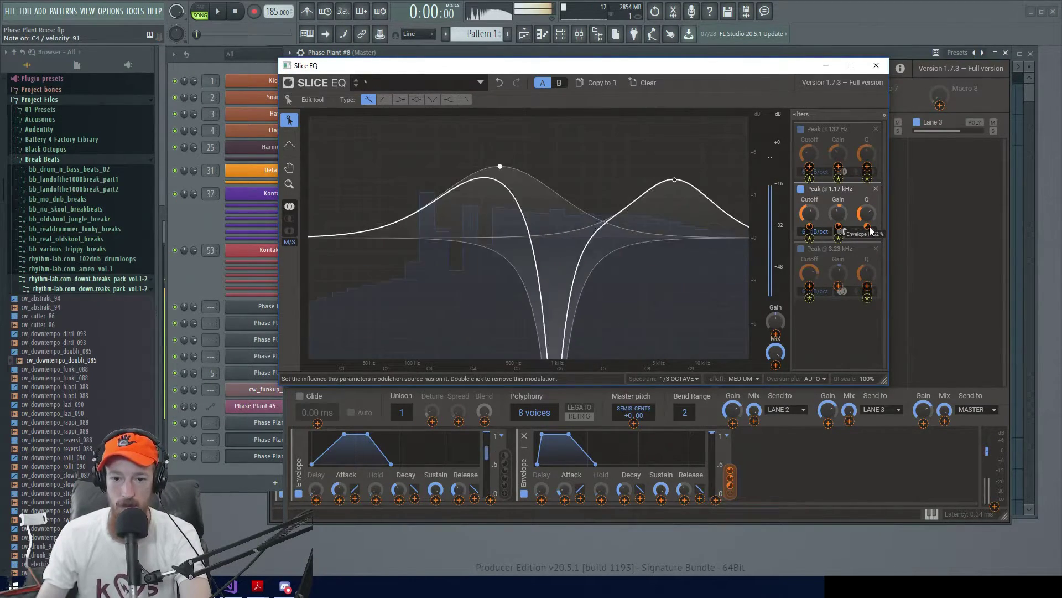
{"action": "left_click_drag", "start_coordinate": [564, 491], "coordinate": [563, 490]}
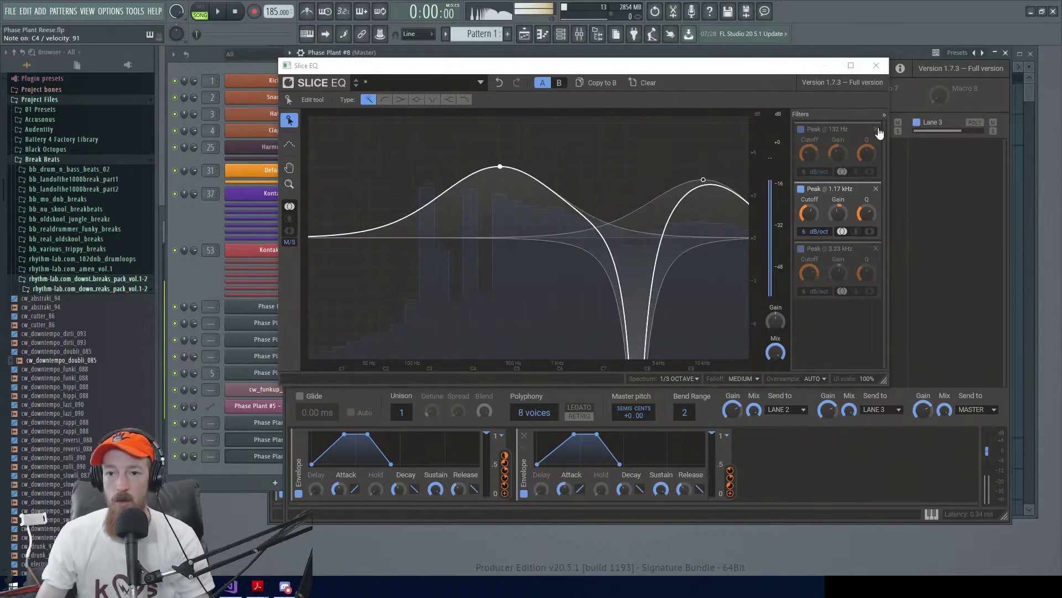
{"action": "left_click", "coordinate": [877, 65]}
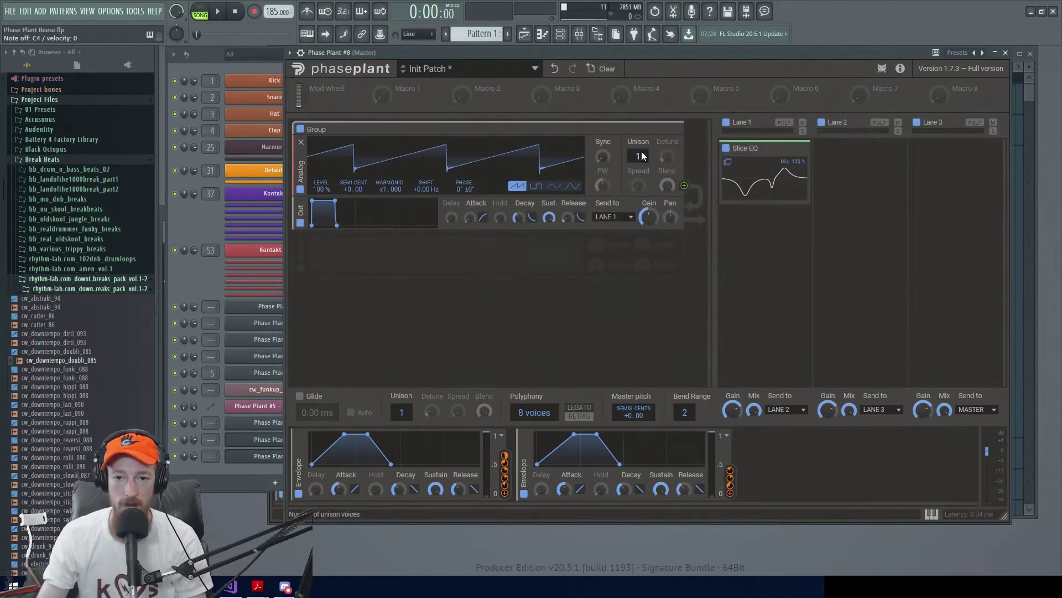
Raise the saw oscillator's unison to 4 voices and make Lane 1 polyphonic.
{"action": "left_click_drag", "start_coordinate": [640, 155], "coordinate": [640, 149]}
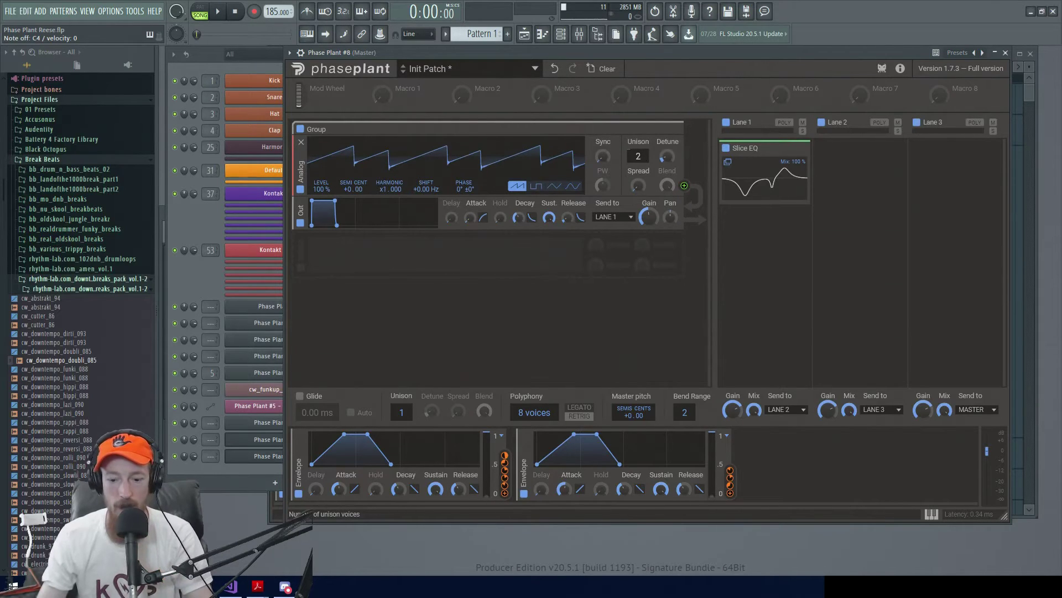
{"action": "left_click_drag", "start_coordinate": [640, 160], "coordinate": [638, 153]}
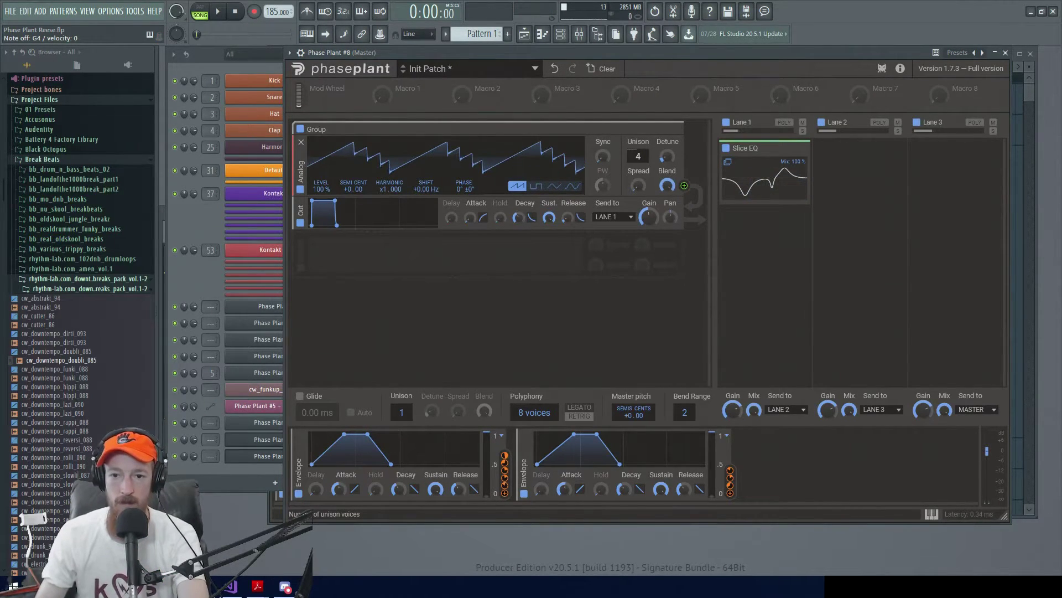
{"action": "left_click", "coordinate": [785, 123]}
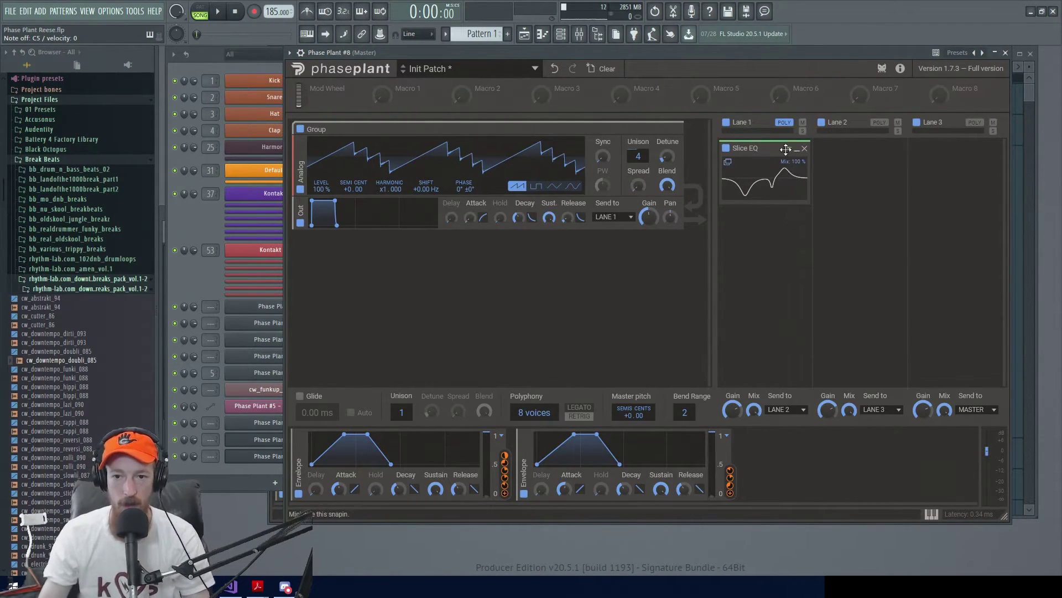
Lower the Slice EQ's 132 Hz band gain for a deeper cut.
{"action": "left_click", "coordinate": [729, 164]}
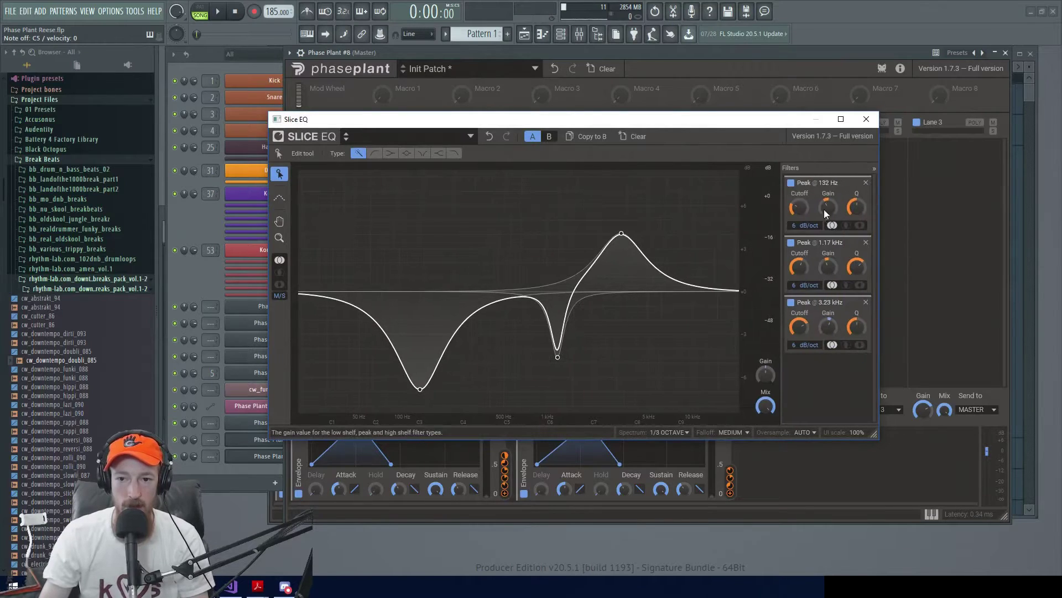
{"action": "left_click_drag", "start_coordinate": [829, 207], "coordinate": [828, 277]}
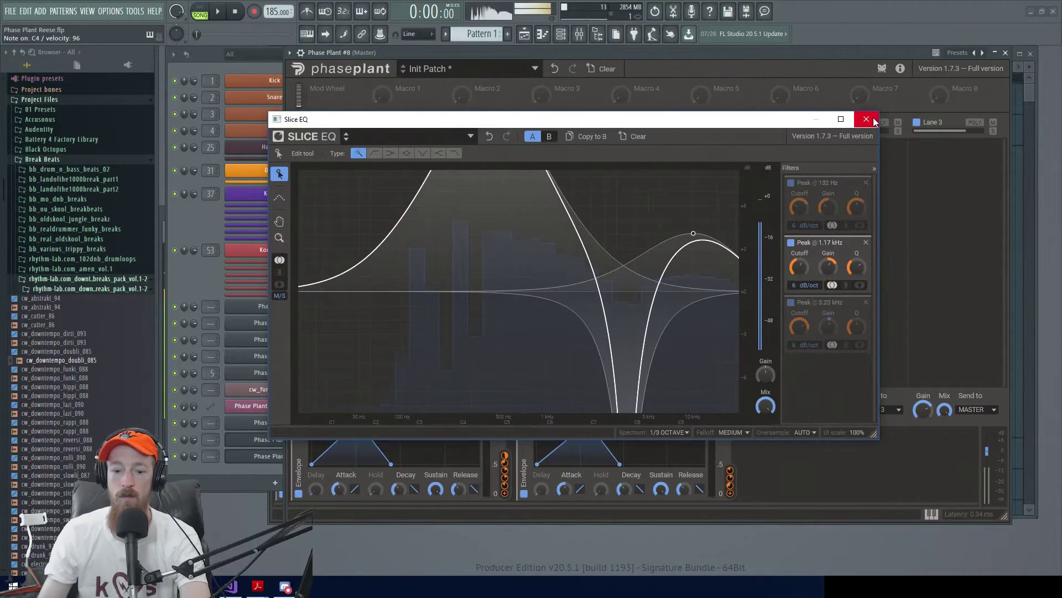
{"action": "left_click", "coordinate": [866, 119]}
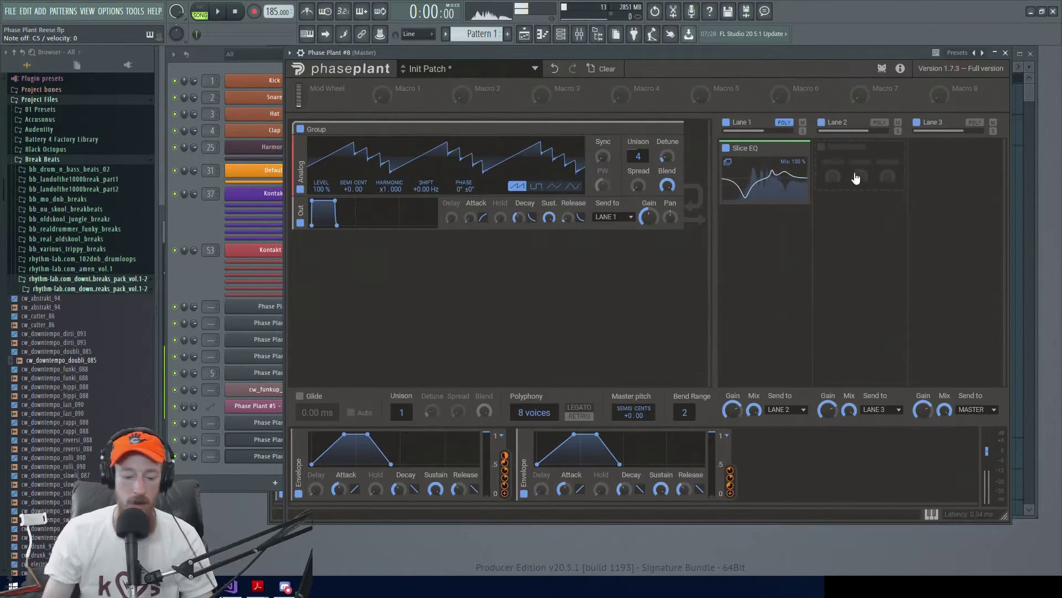
{"action": "left_click", "coordinate": [855, 173]}
Add a Faturator to Lane 2 with a Reverb below it.
{"action": "key", "text": "Up"}
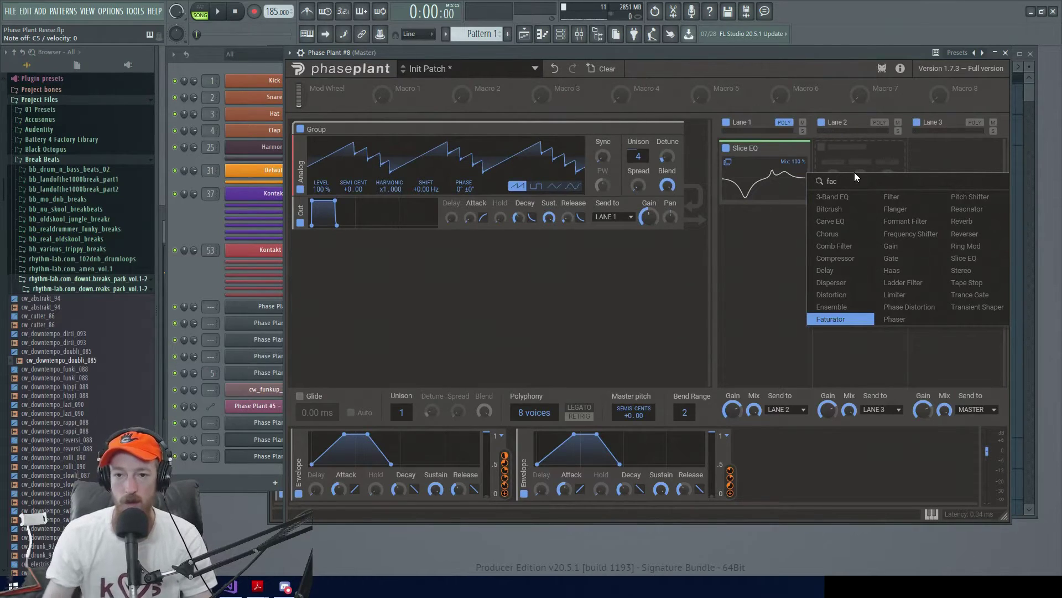
{"action": "key", "text": "Return"}
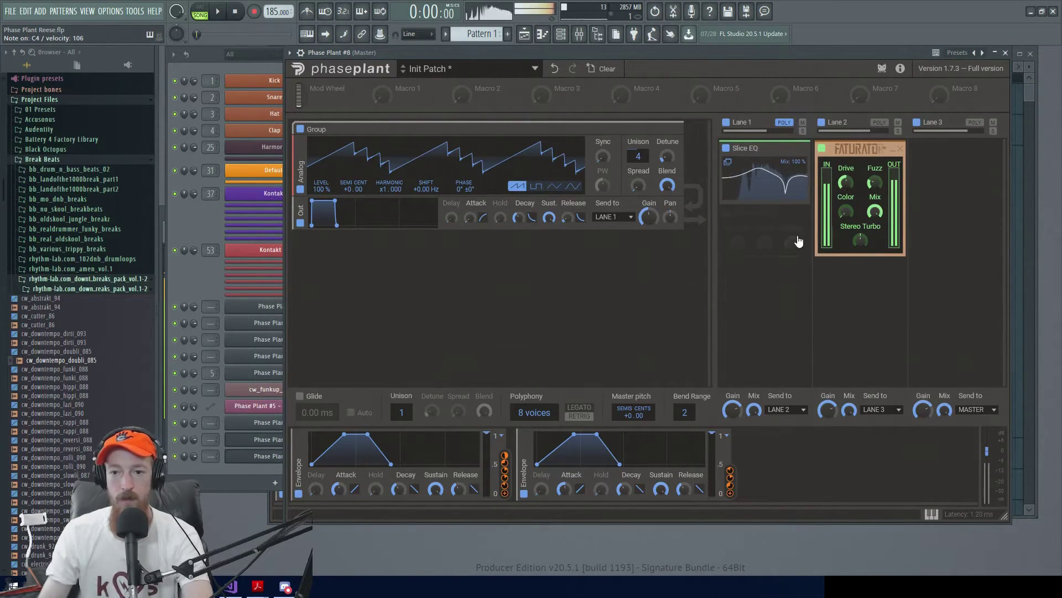
{"action": "left_click", "coordinate": [864, 290]}
{"action": "type", "text": "reverb"}
{"action": "key", "text": "Return"}
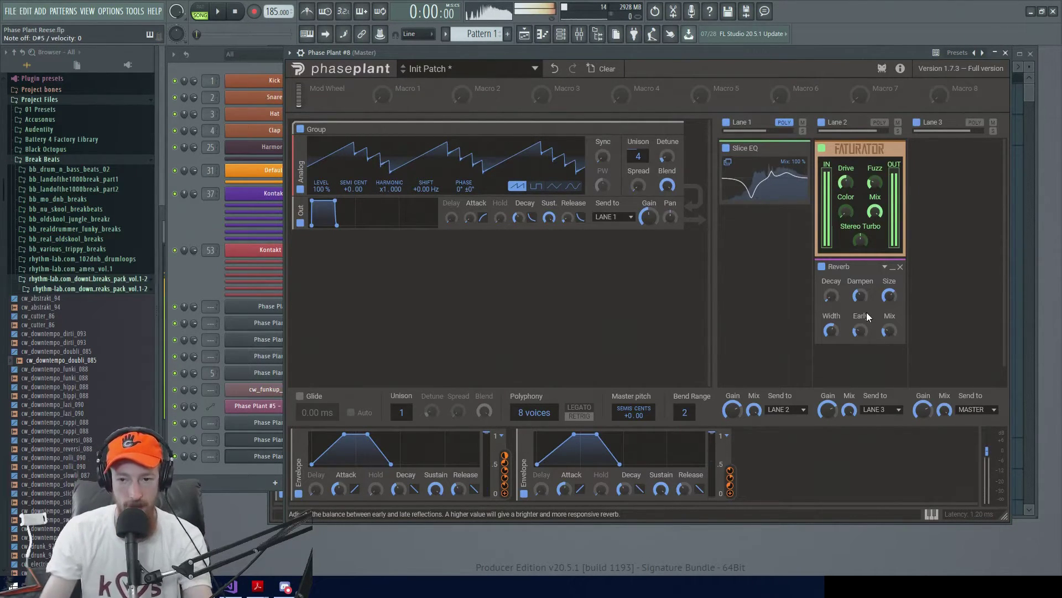
Collapse the Reverb and Faturator, then add a Carve EQ after Lane 1's Slice EQ.
{"action": "left_click", "coordinate": [892, 267]}
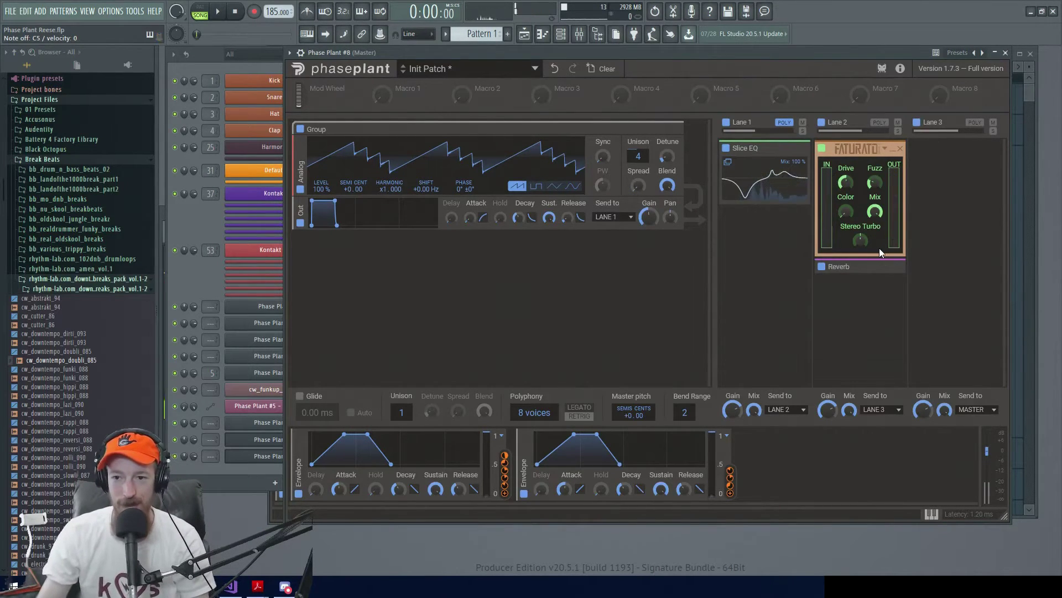
{"action": "left_click", "coordinate": [892, 148]}
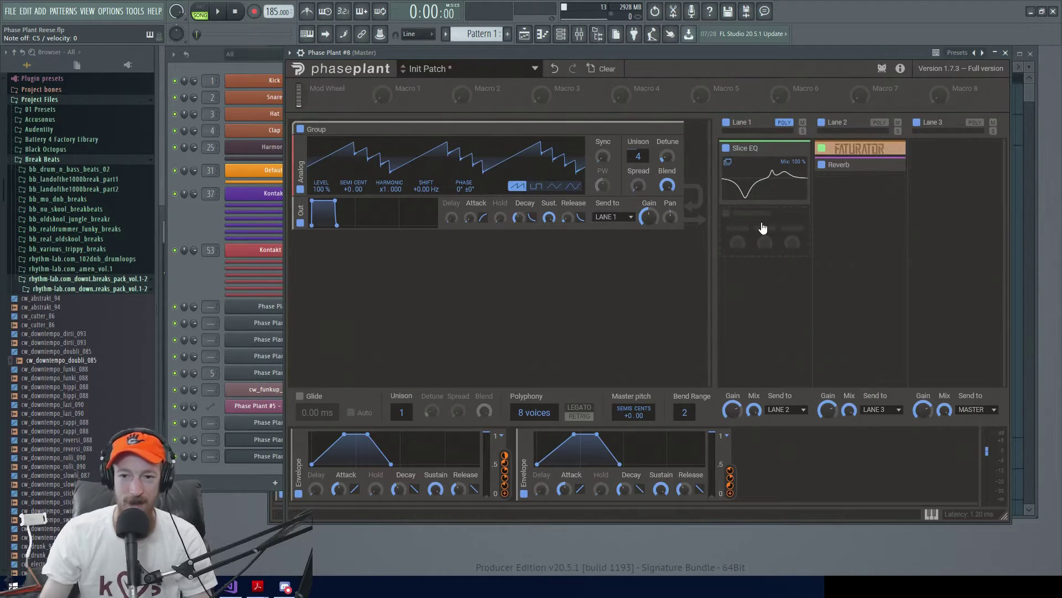
{"action": "left_click", "coordinate": [762, 227]}
{"action": "left_click", "coordinate": [761, 249]}
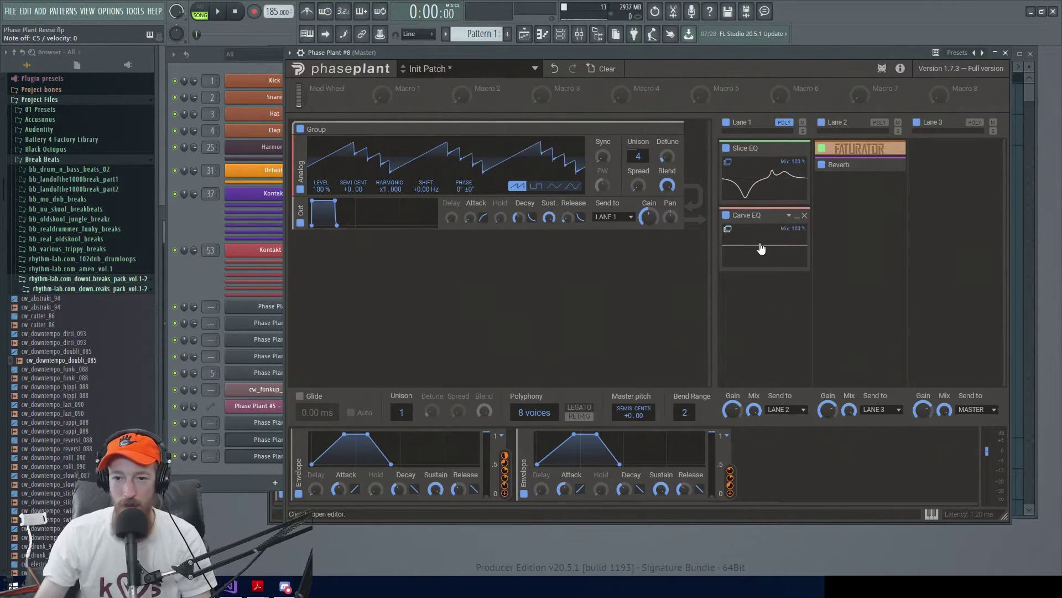
Capture the input spectrum in the Carve EQ's Match mode.
{"action": "left_click", "coordinate": [762, 249]}
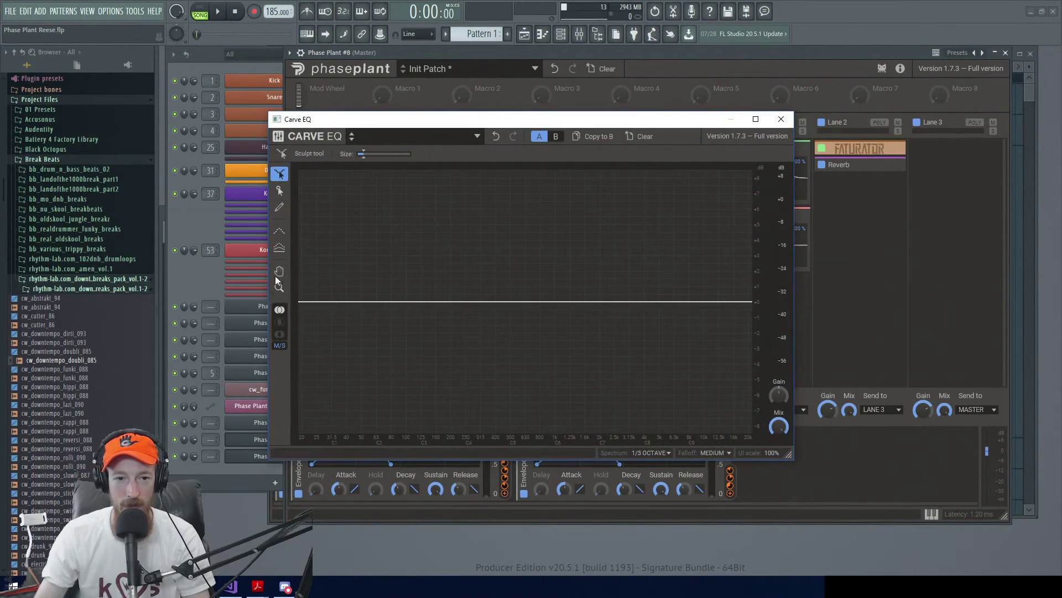
{"action": "left_click", "coordinate": [280, 233]}
{"action": "left_click", "coordinate": [279, 248]}
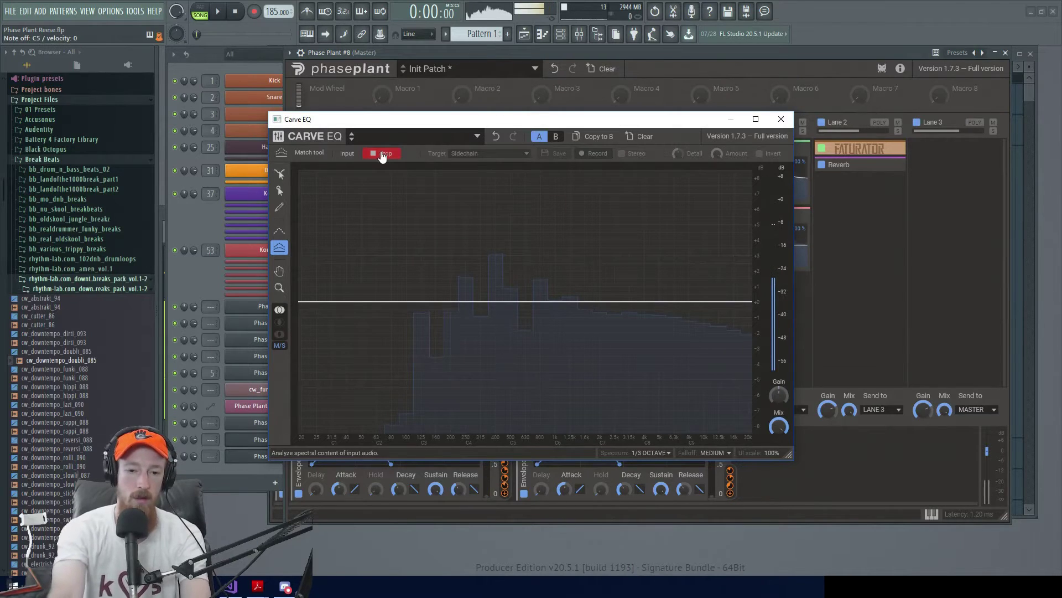
{"action": "left_click", "coordinate": [382, 155]}
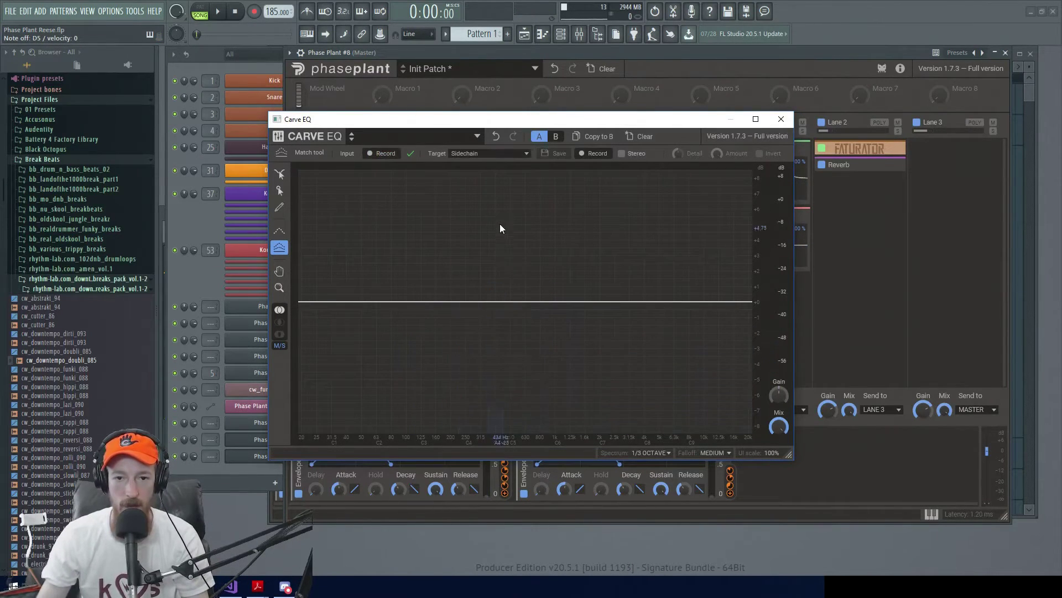
Set the Carve EQ target to Factory profiles > Hip Hop > Lose Yourself and close the editor.
{"action": "left_click", "coordinate": [467, 154]}
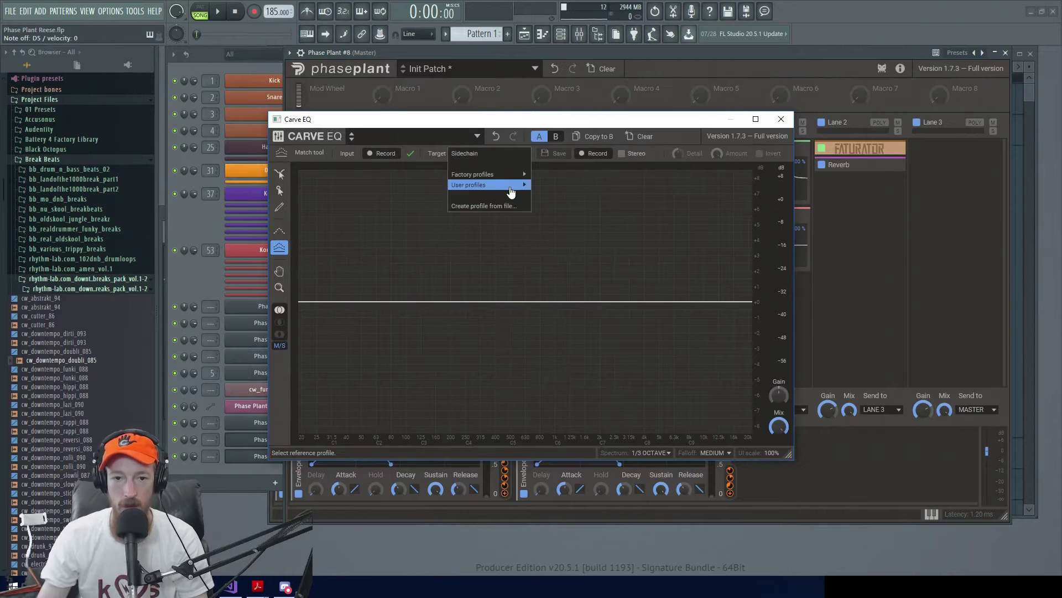
{"action": "mouse_move", "coordinate": [514, 177]}
{"action": "mouse_move", "coordinate": [545, 217]}
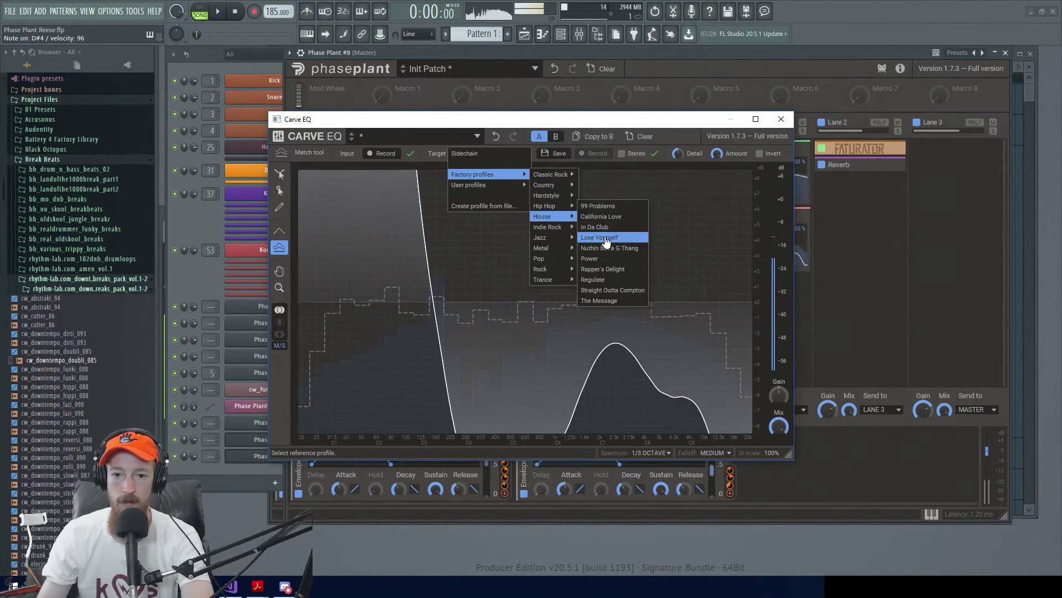
{"action": "left_click", "coordinate": [606, 238]}
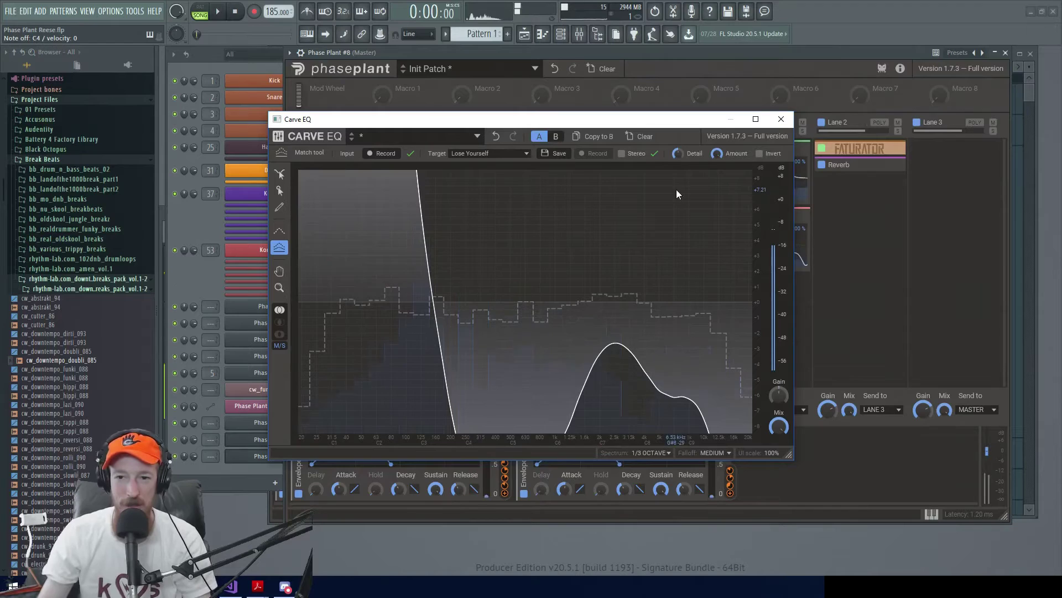
{"action": "left_click", "coordinate": [781, 120]}
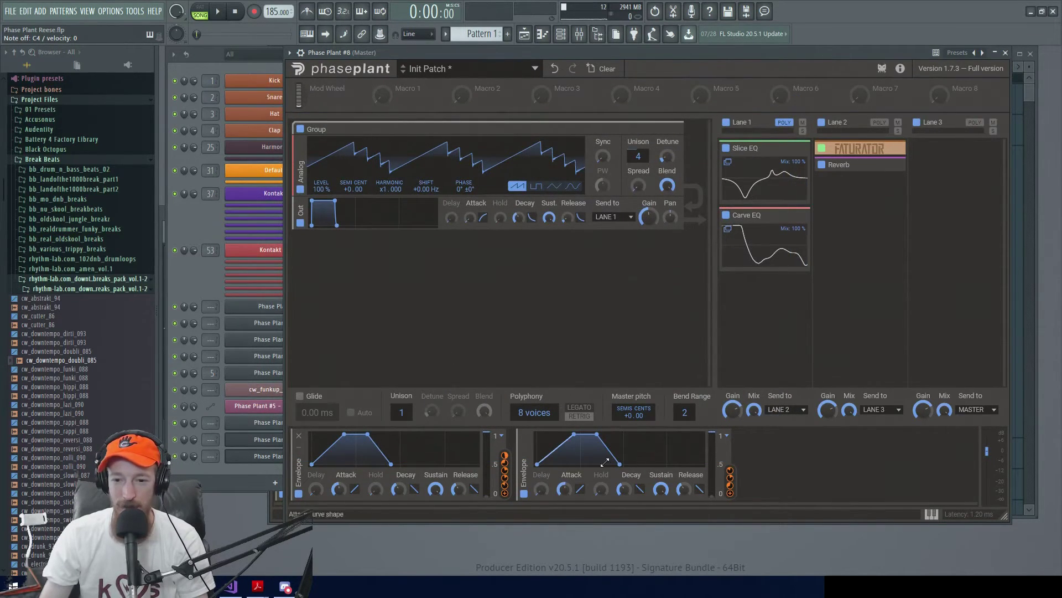
Route the envelope to Lane 1's Carve EQ Mix at a depth of -77%.
{"action": "left_click", "coordinate": [780, 464]}
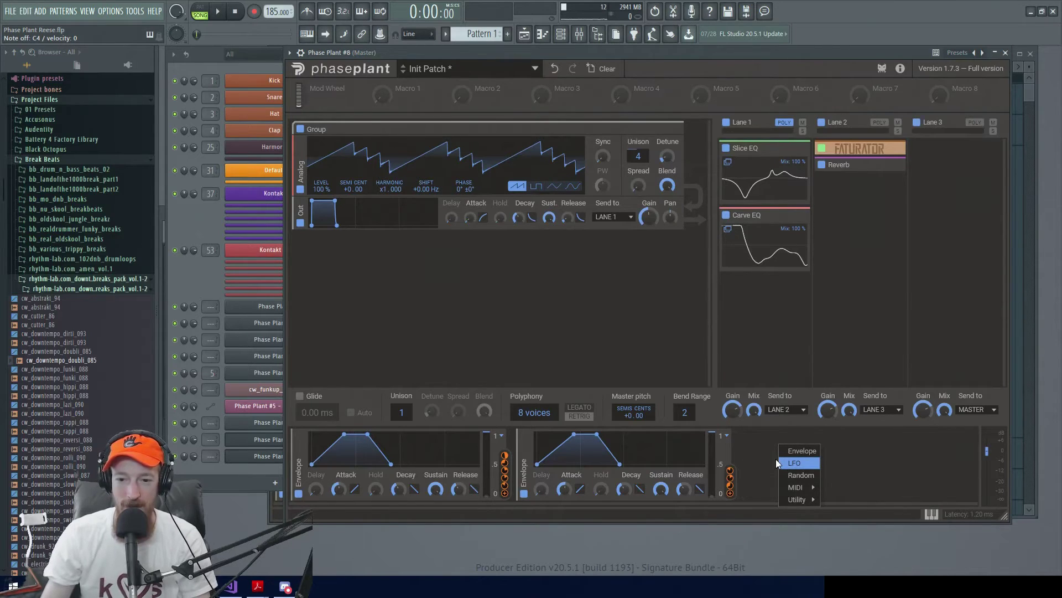
{"action": "left_click", "coordinate": [740, 489]}
{"action": "left_click_drag", "start_coordinate": [733, 492], "coordinate": [794, 243]}
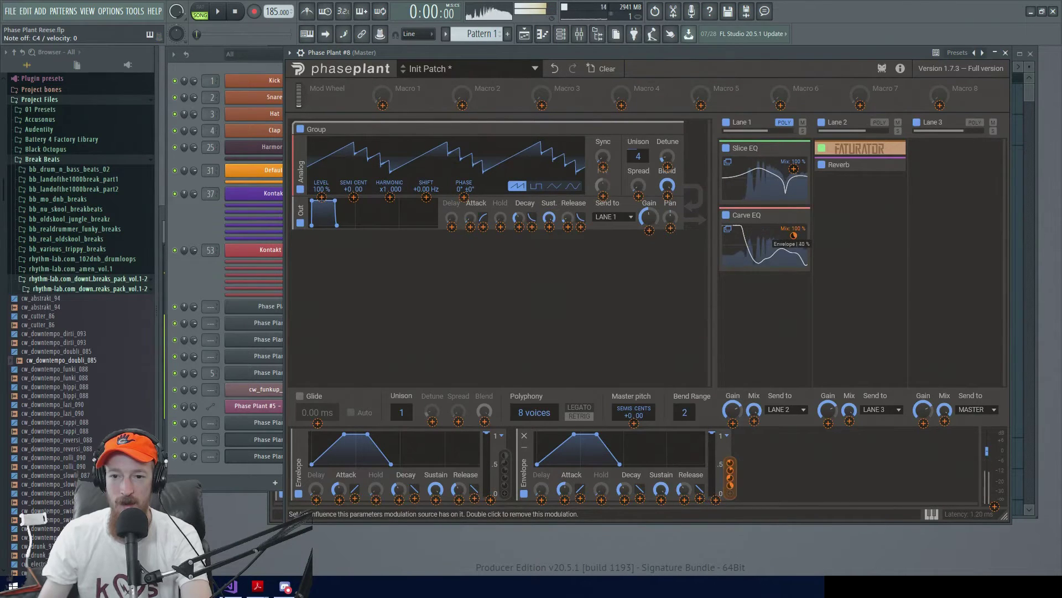
{"action": "left_click_drag", "start_coordinate": [793, 235], "coordinate": [795, 239]}
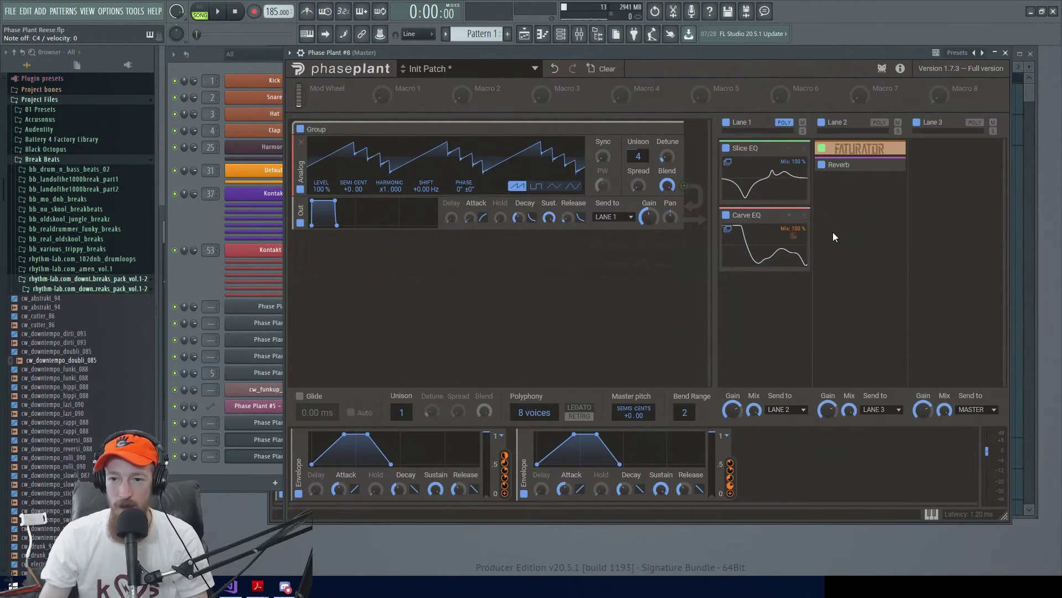
Add a Chorus to Lane 1 and move it above the Carve EQ.
{"action": "left_click", "coordinate": [872, 203]}
{"action": "left_click", "coordinate": [778, 315]}
{"action": "left_click", "coordinate": [792, 308]}
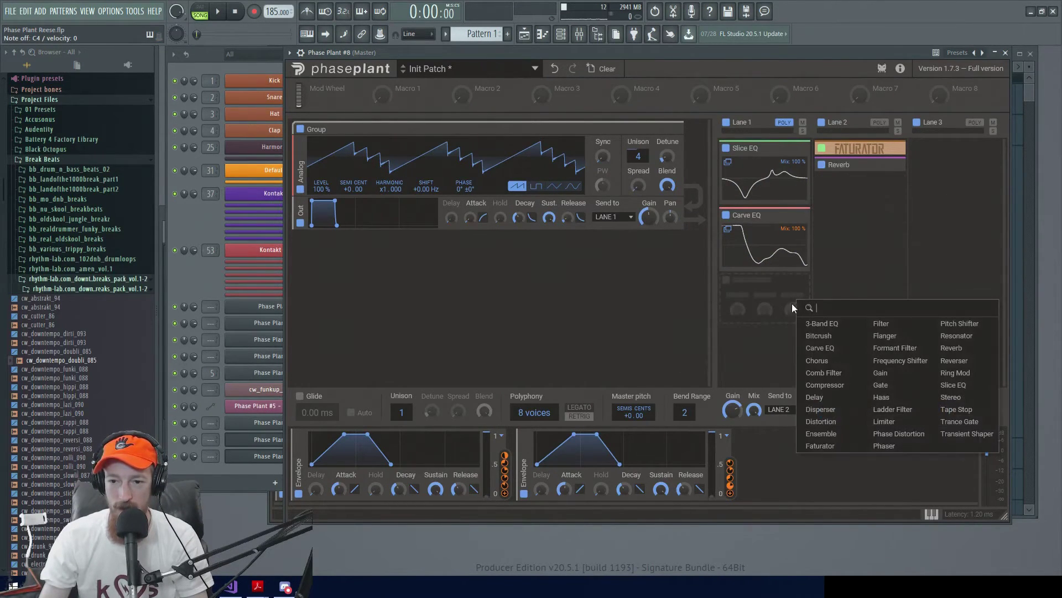
{"action": "left_click", "coordinate": [817, 360]}
{"action": "left_click_drag", "start_coordinate": [772, 285], "coordinate": [772, 217]}
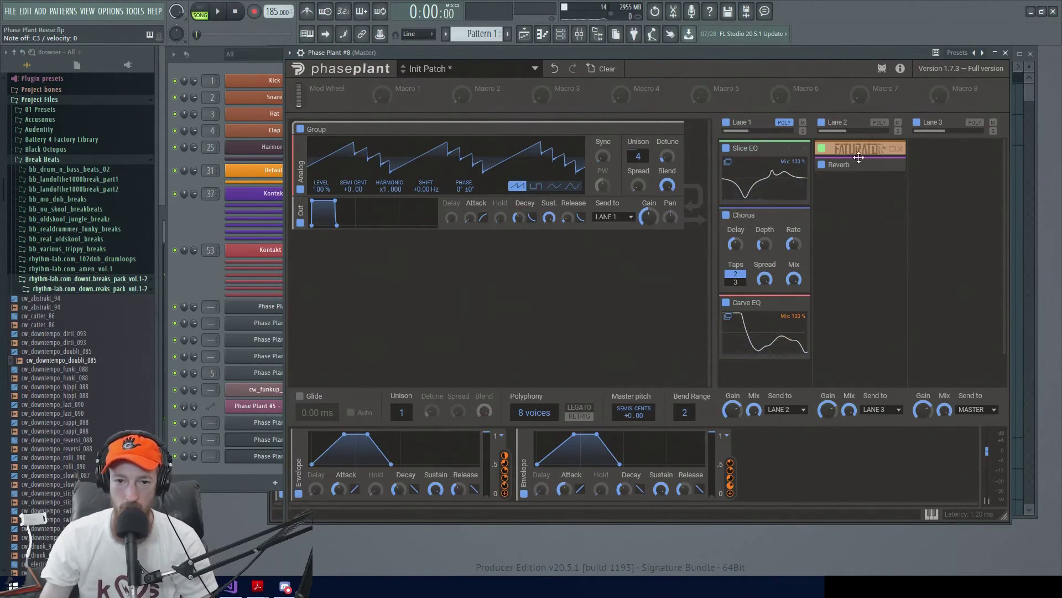
Add a Haas below Lane 2's Reverb, then collapse the Haas and Chorus modules.
{"action": "left_click", "coordinate": [864, 218]}
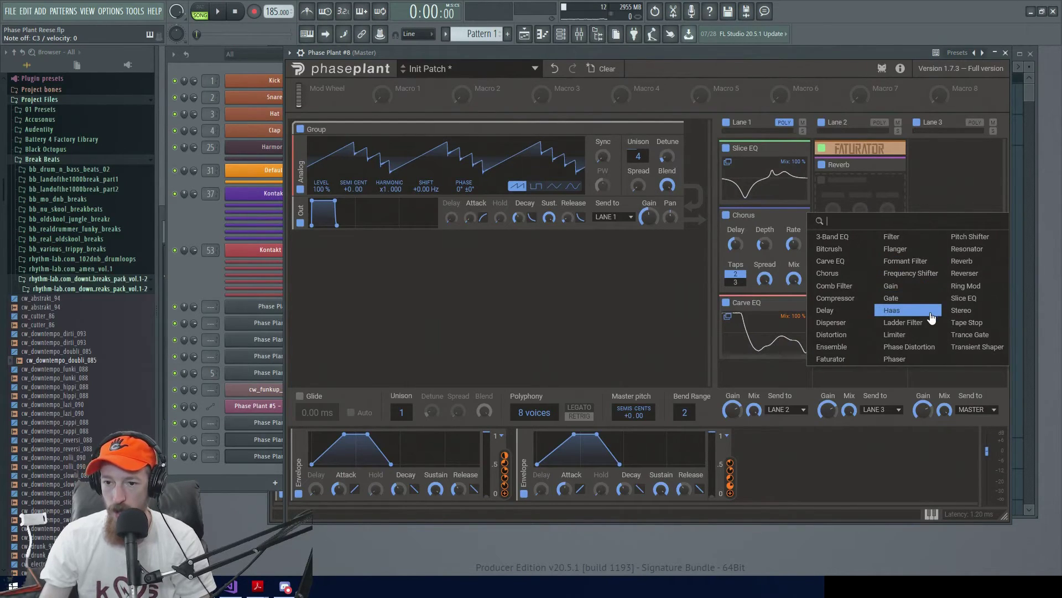
{"action": "left_click", "coordinate": [899, 306]}
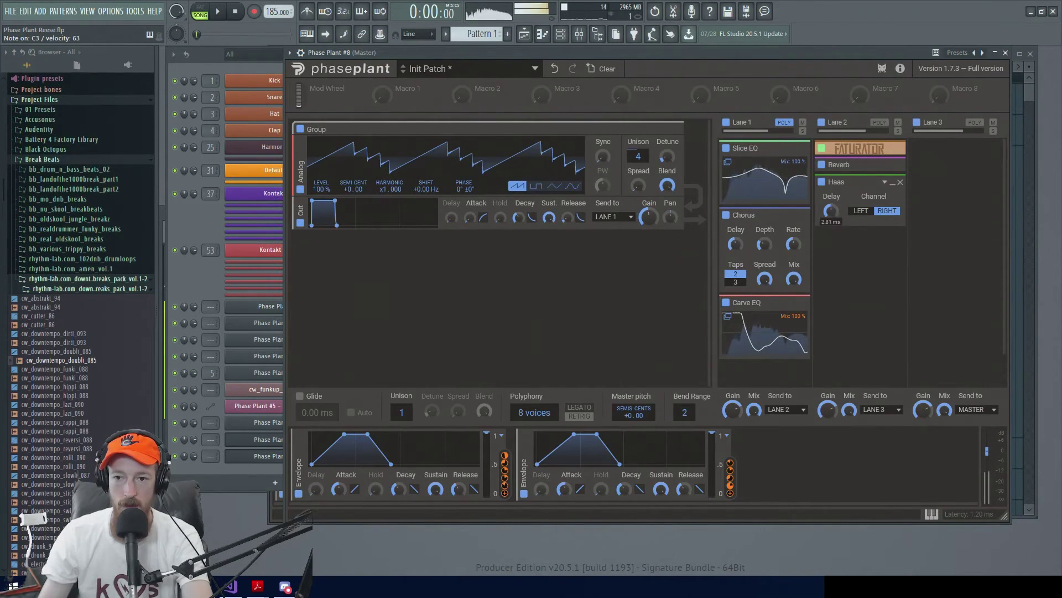
{"action": "left_click", "coordinate": [893, 184]}
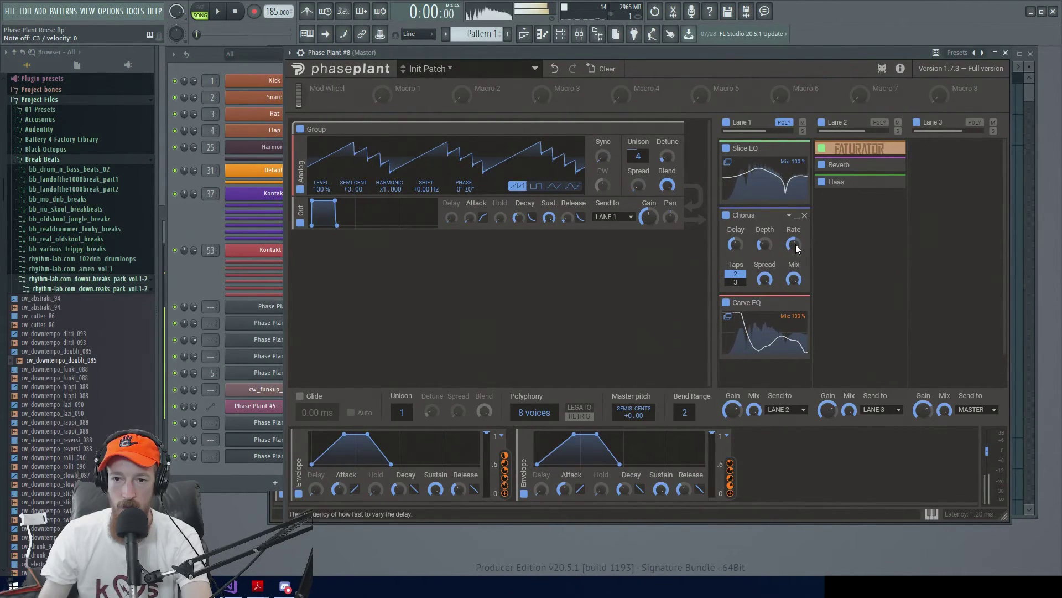
{"action": "left_click", "coordinate": [798, 217]}
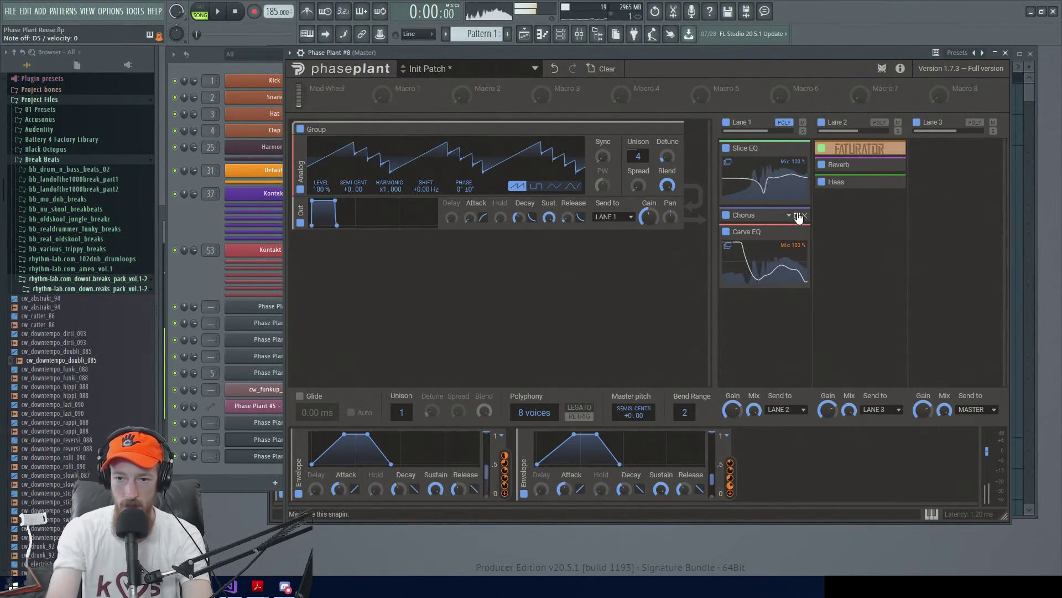
{"action": "left_click_drag", "start_coordinate": [798, 216], "coordinate": [662, 55]}
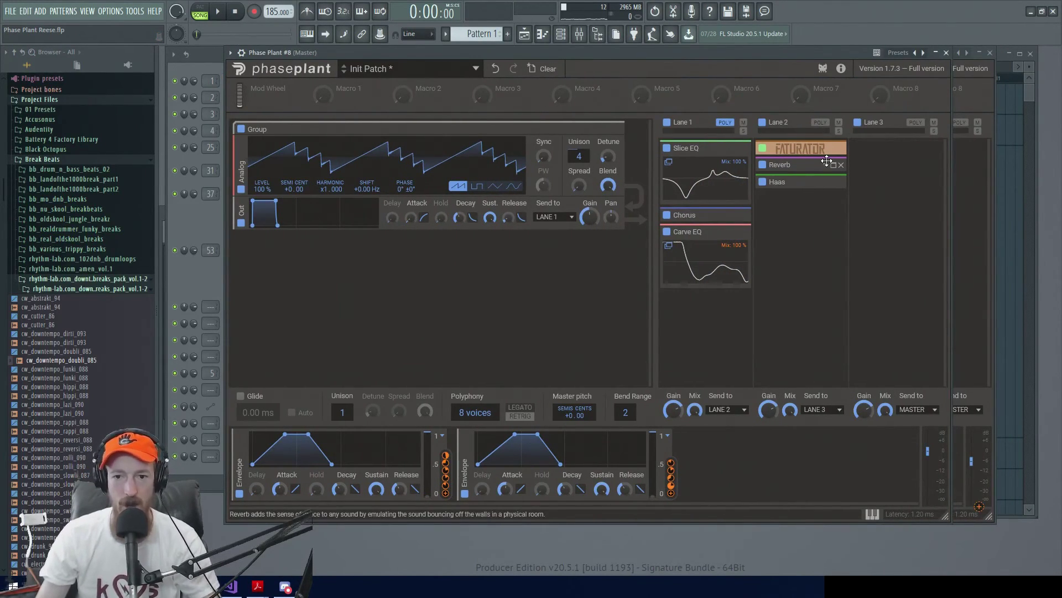